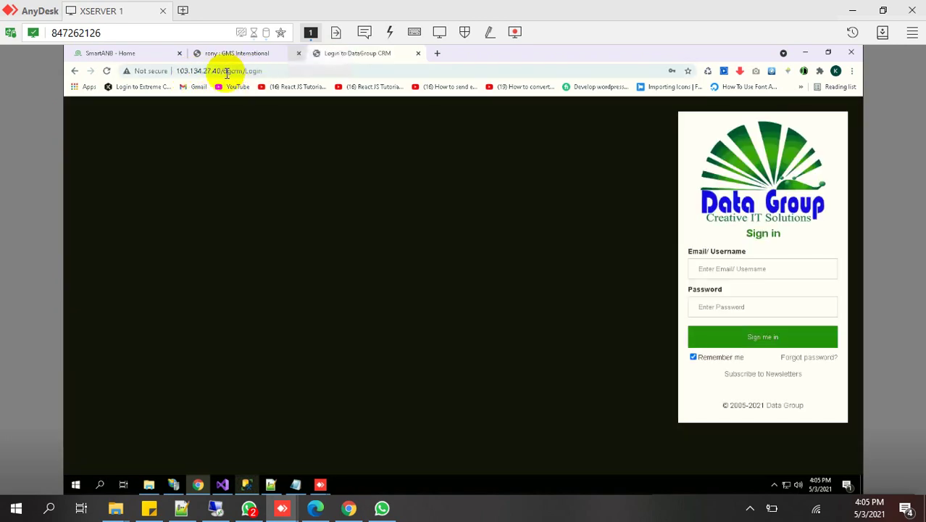
Replace dgcrm/Login in the address with gms to load 103.134.27.40/gms/Login.aspx
{"action": "key", "text": "shift+End"}
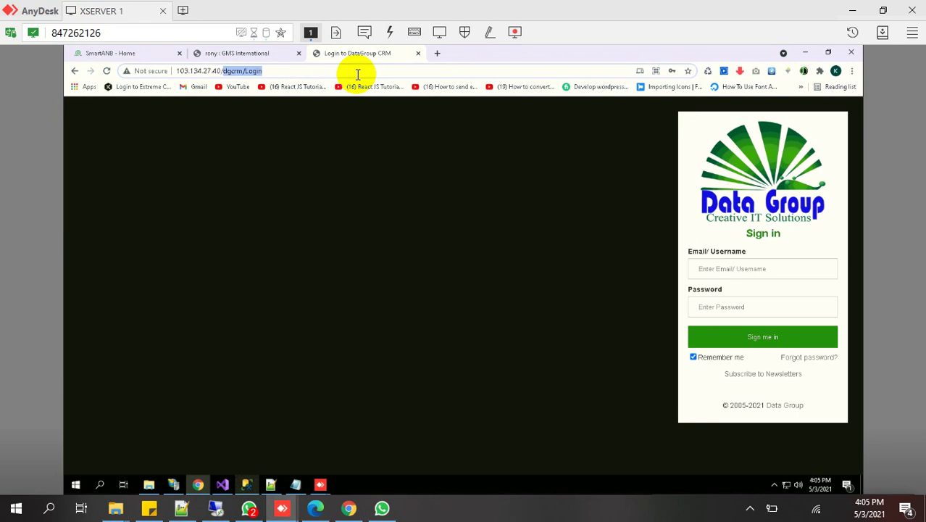
{"action": "type", "text": "gms"}
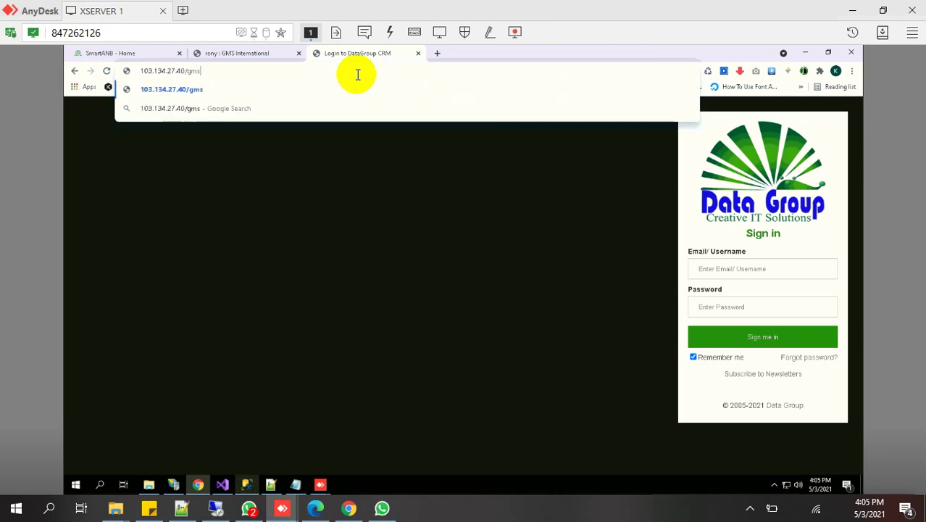
{"action": "key", "text": "Return"}
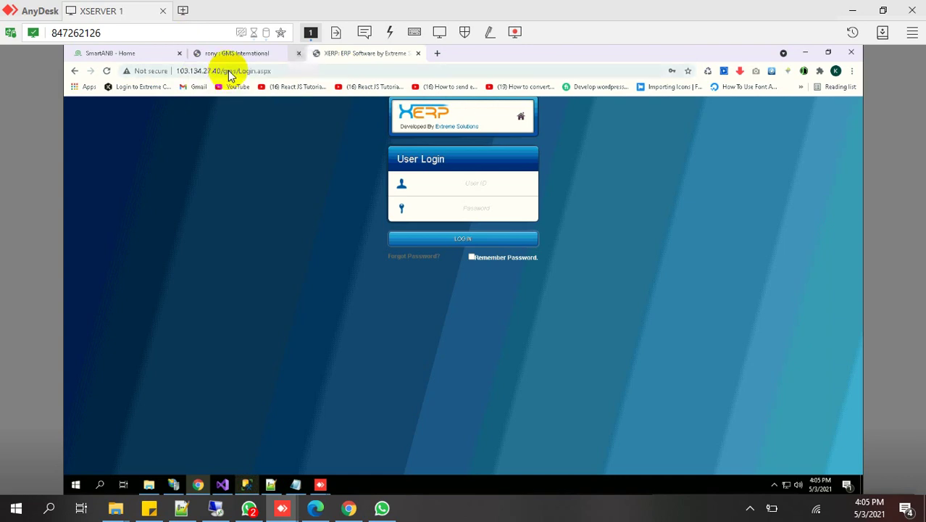
Log into XERP using the saved User ID credentials from Chrome's suggestions
{"action": "left_click", "coordinate": [292, 71]}
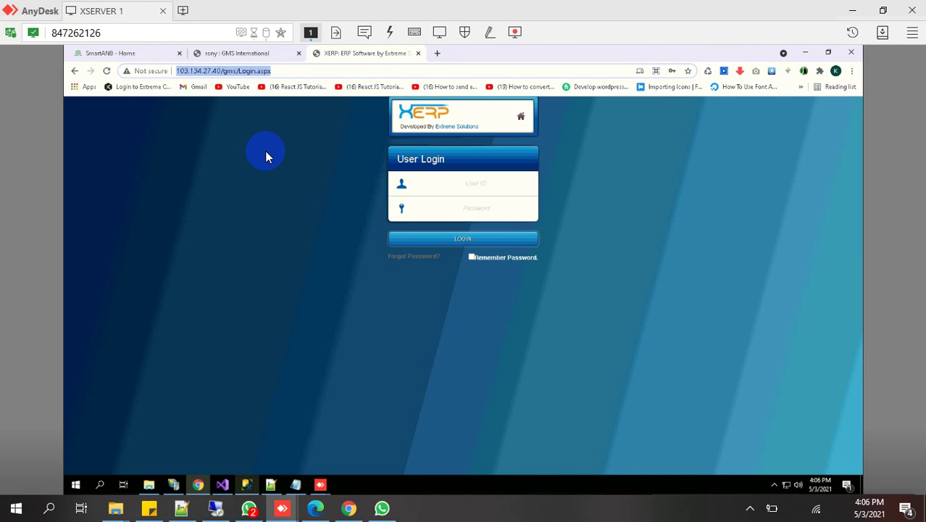
{"action": "left_click", "coordinate": [425, 183]}
{"action": "left_click", "coordinate": [487, 187]}
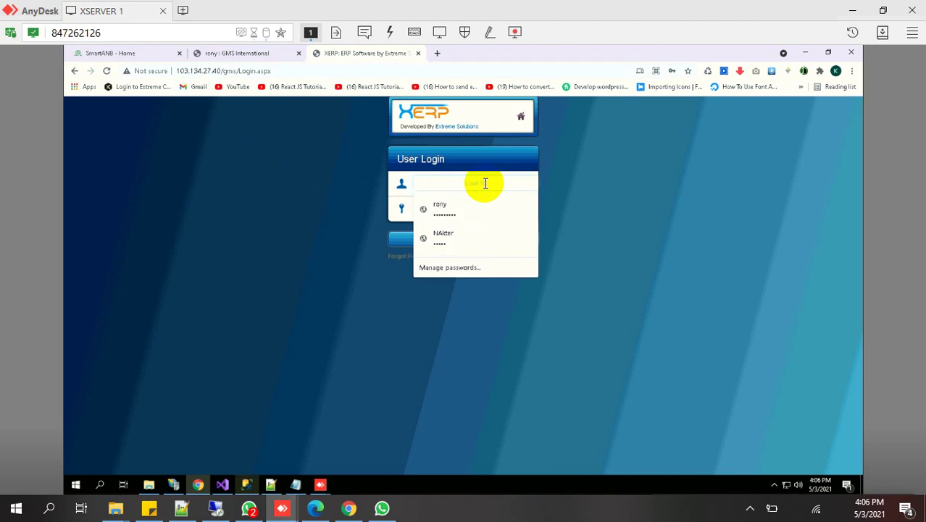
{"action": "left_click", "coordinate": [454, 219]}
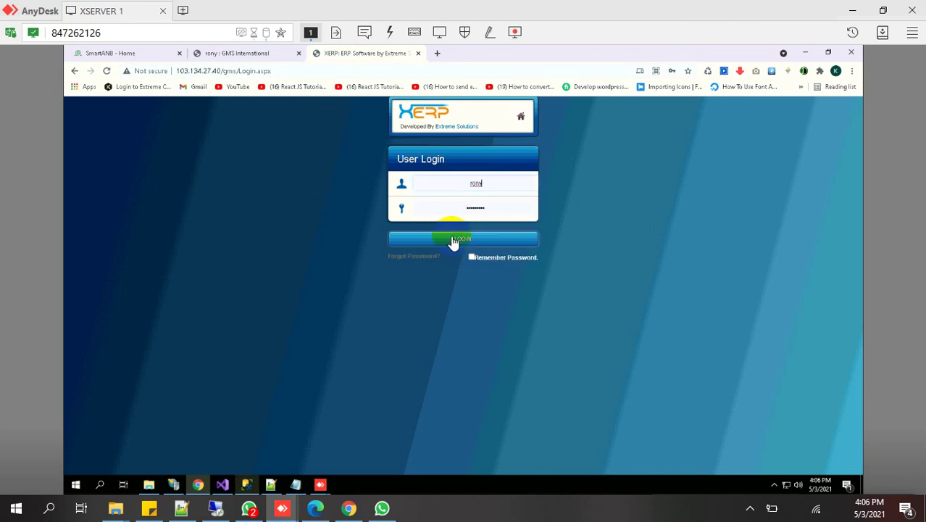
{"action": "left_click", "coordinate": [452, 242]}
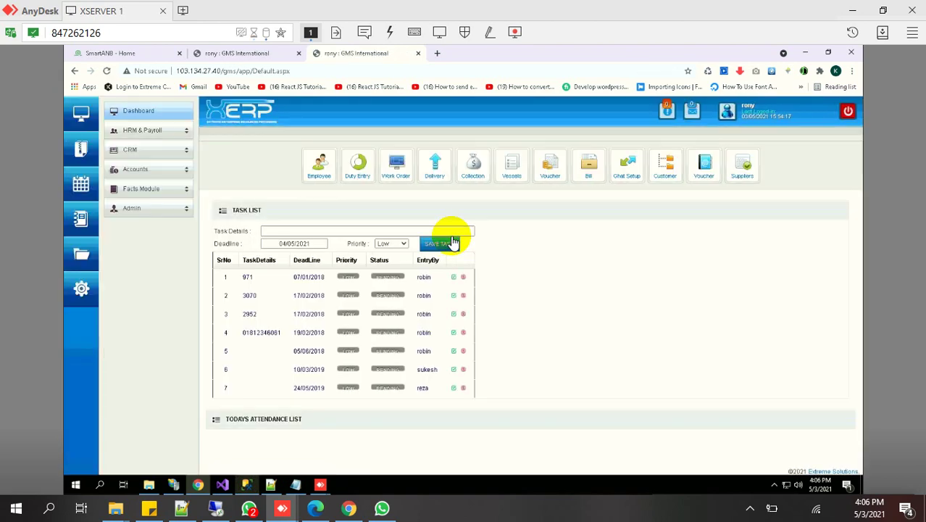
Expand HRM & Payroll Setups, Duty and Reports, open Pay-Slip, then expand CRM Setups
{"action": "left_click", "coordinate": [163, 133]}
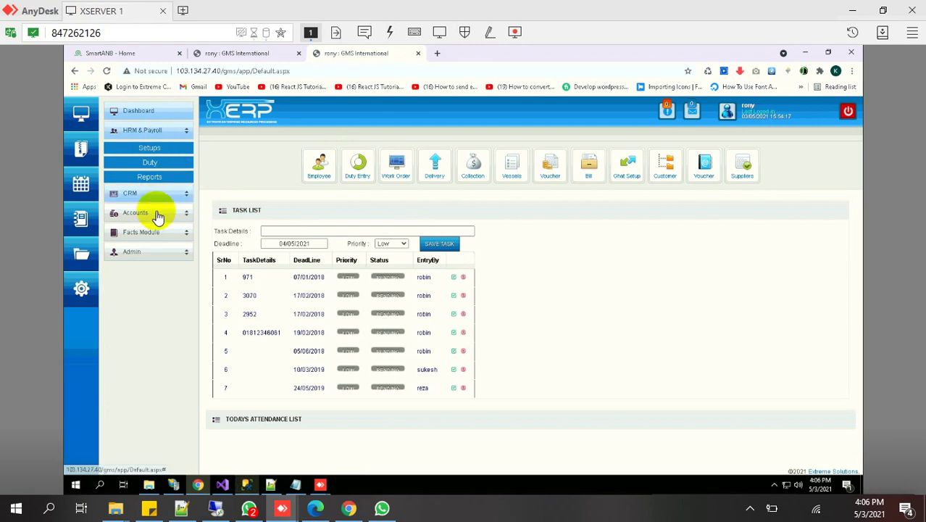
{"action": "left_click", "coordinate": [153, 147]}
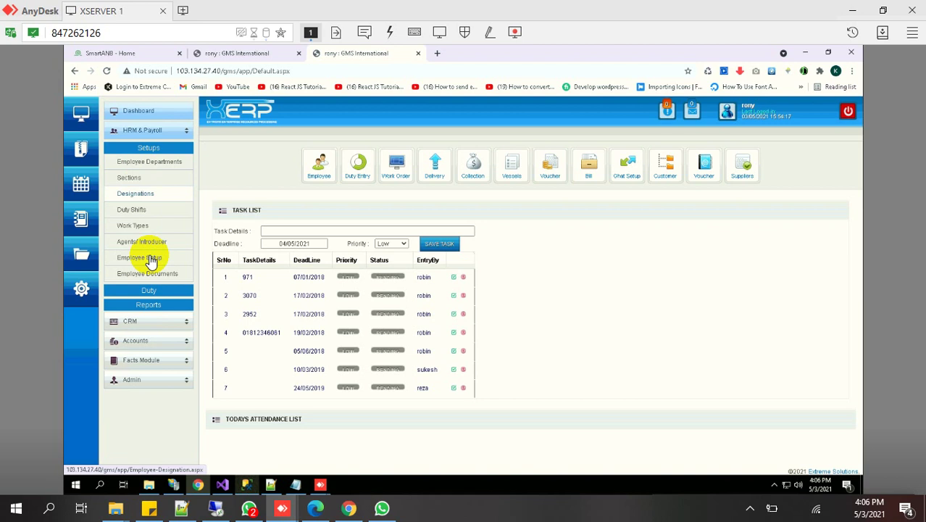
{"action": "left_click", "coordinate": [152, 290]}
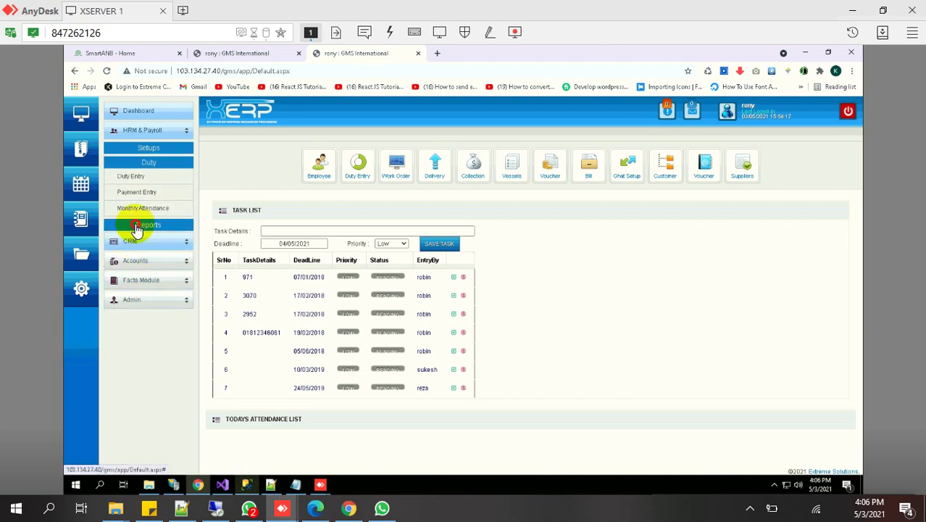
{"action": "left_click", "coordinate": [142, 225]}
{"action": "left_click", "coordinate": [138, 236]}
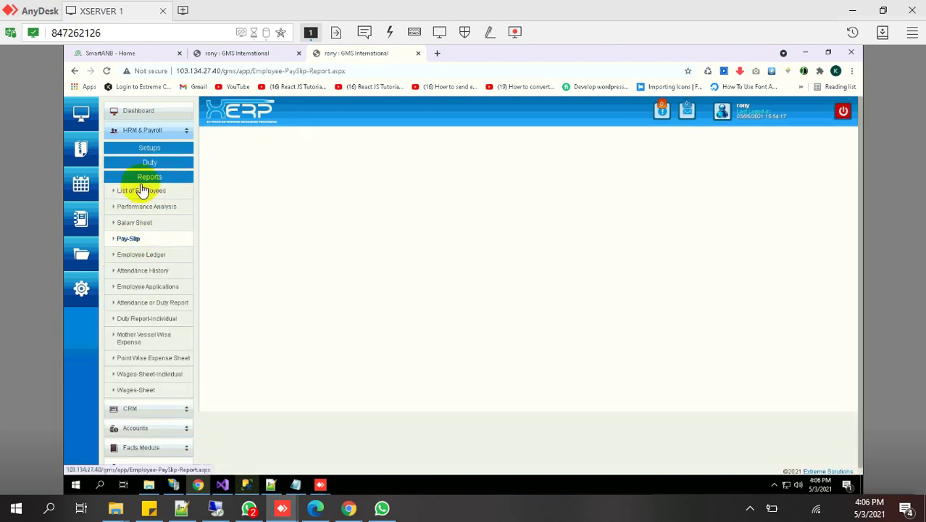
{"action": "left_click", "coordinate": [134, 408]}
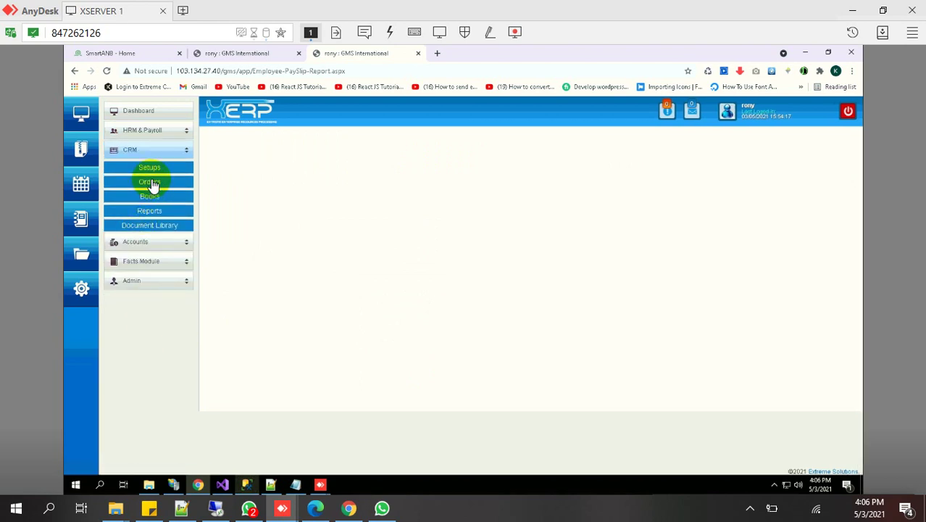
{"action": "left_click", "coordinate": [150, 168]}
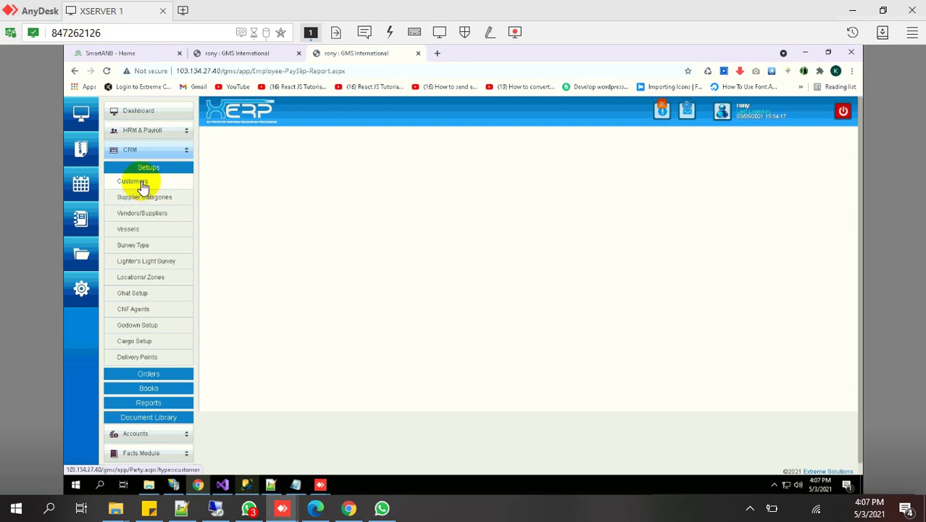
Open the Customer setup page and scroll through its customer list
{"action": "left_click", "coordinate": [142, 186]}
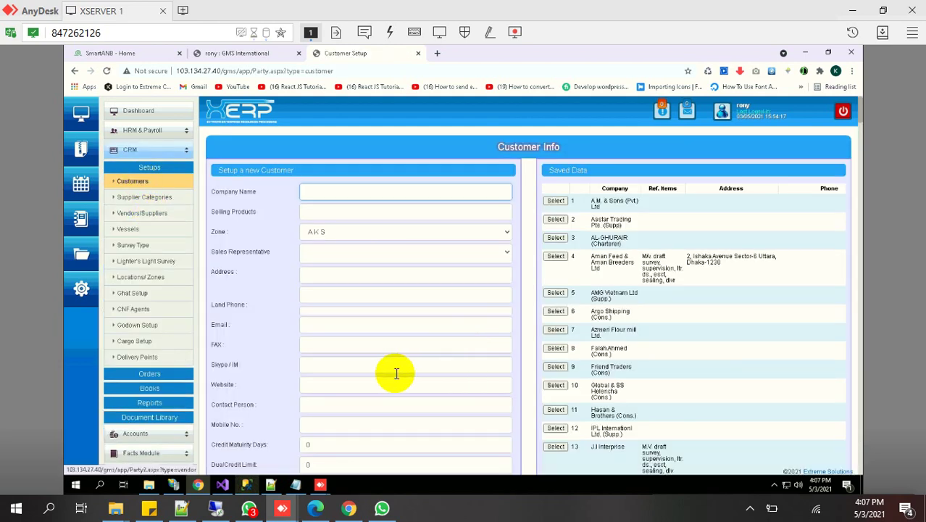
{"action": "scroll", "coordinate": [341, 379], "scroll_direction": "down", "scroll_amount": 2}
{"action": "scroll", "coordinate": [341, 379], "scroll_direction": "down", "scroll_amount": 15}
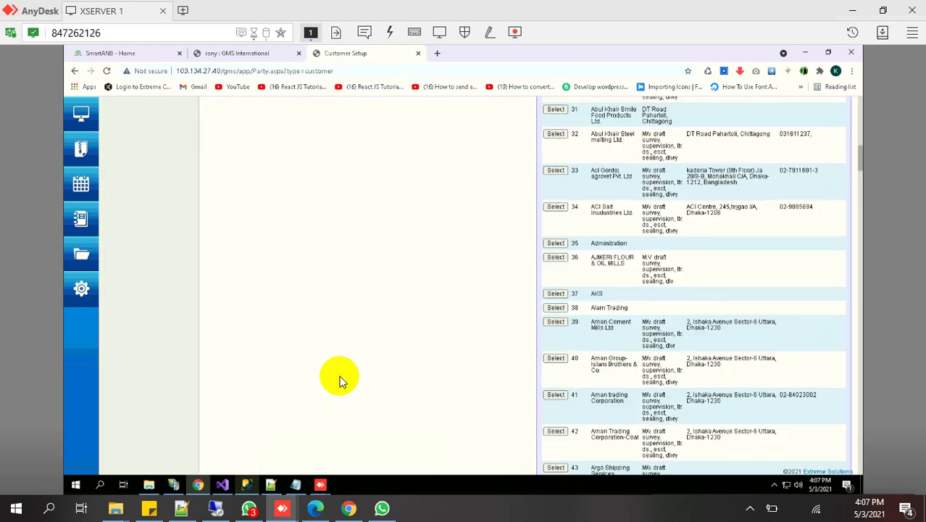
{"action": "scroll", "coordinate": [342, 379], "scroll_direction": "up", "scroll_amount": 15}
{"action": "scroll", "coordinate": [341, 381], "scroll_direction": "up", "scroll_amount": 2}
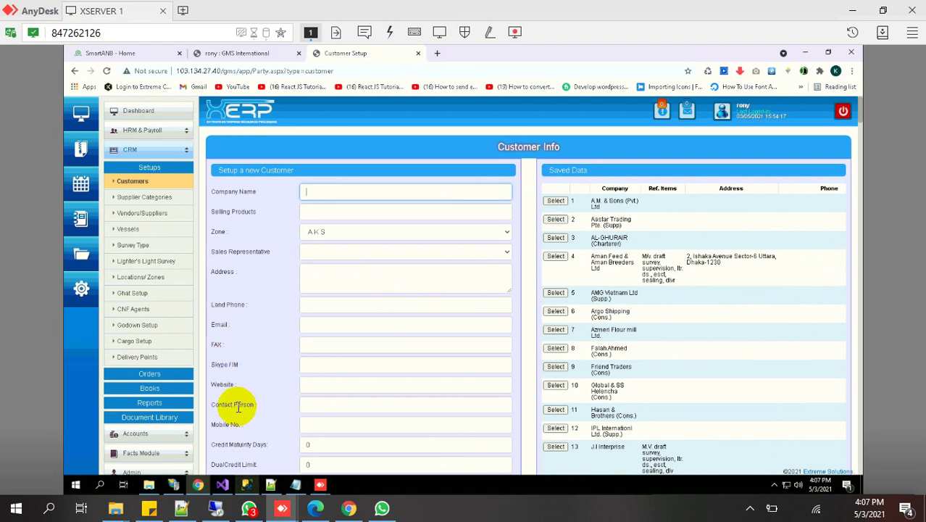
View Supplier Categories and Vendors/Suppliers, then open the Vessels setup page
{"action": "left_click", "coordinate": [149, 204]}
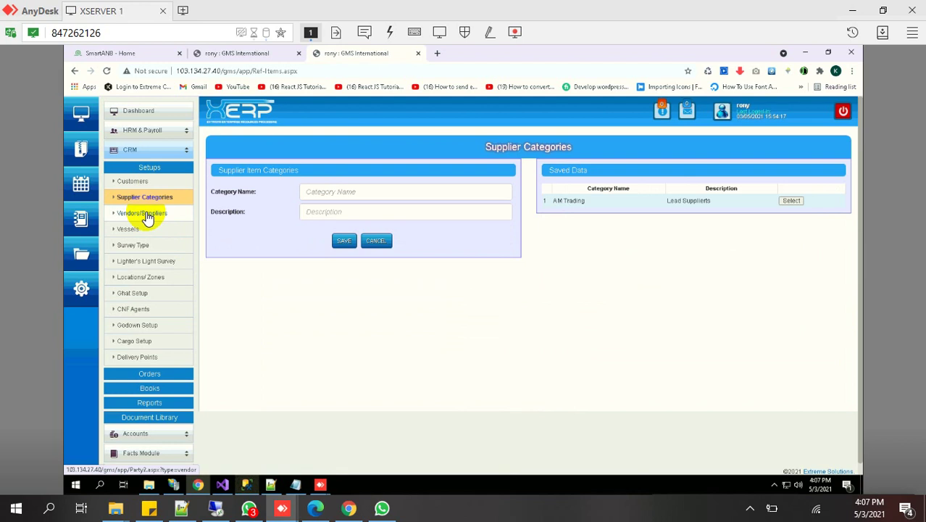
{"action": "left_click", "coordinate": [144, 214]}
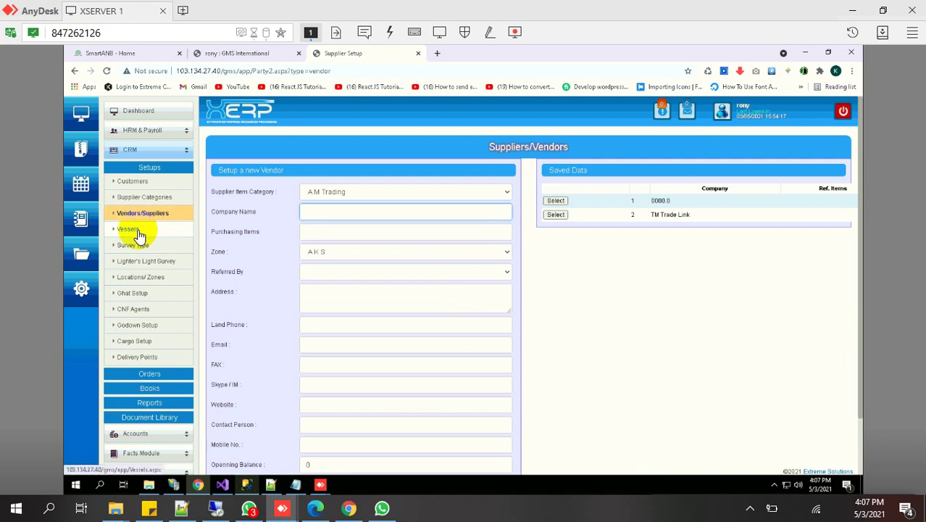
{"action": "left_click", "coordinate": [137, 233]}
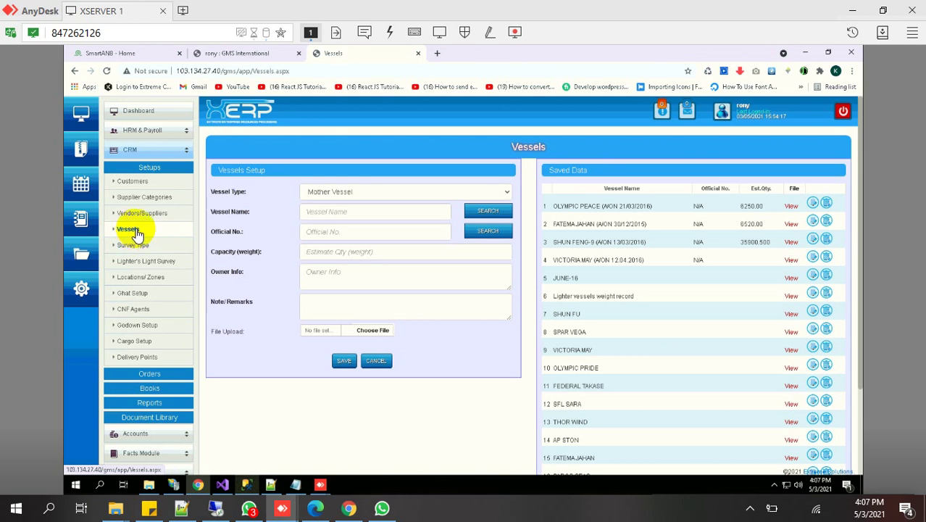
{"action": "left_click", "coordinate": [413, 187]}
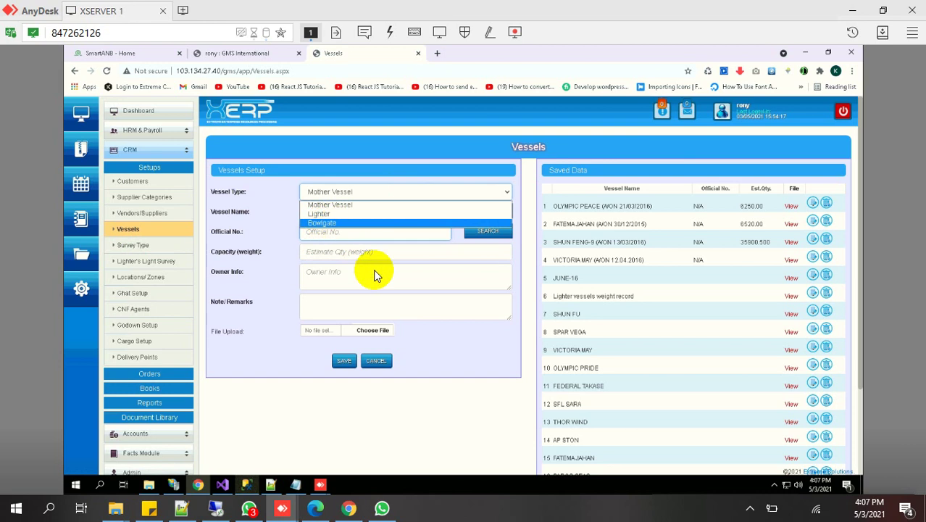
{"action": "left_click", "coordinate": [274, 342]}
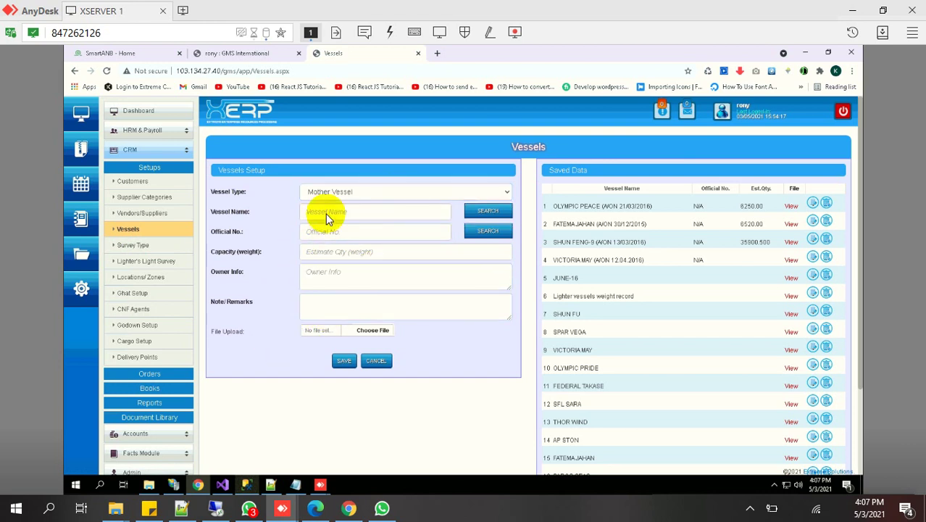
{"action": "left_click", "coordinate": [330, 194]}
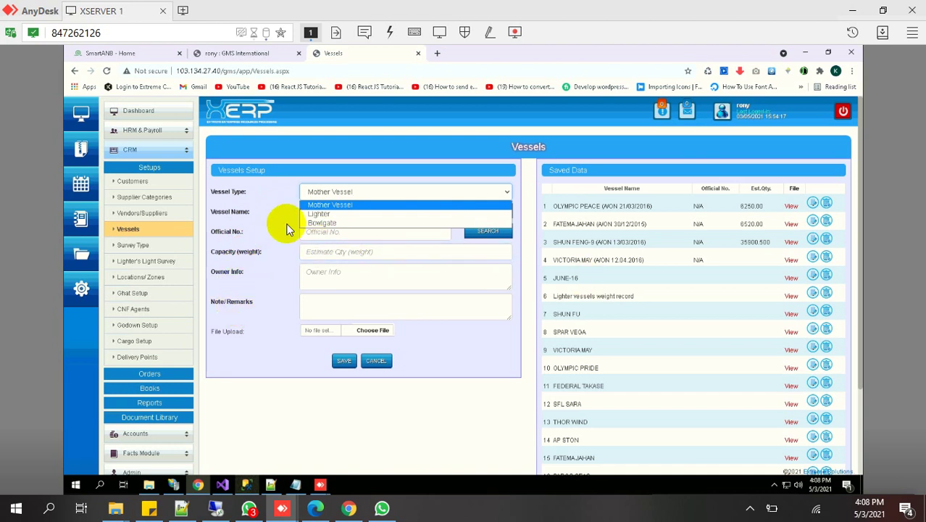
{"action": "left_click", "coordinate": [316, 213]}
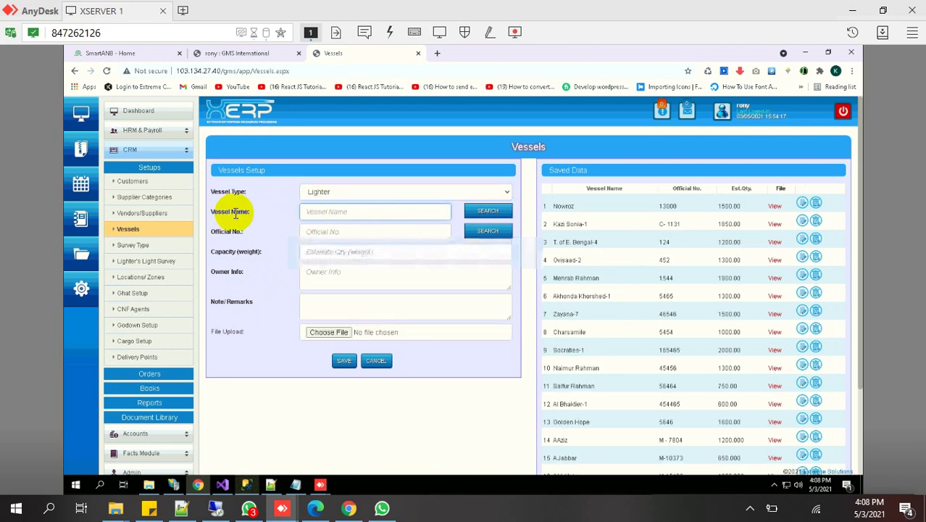
{"action": "left_click", "coordinate": [330, 210]}
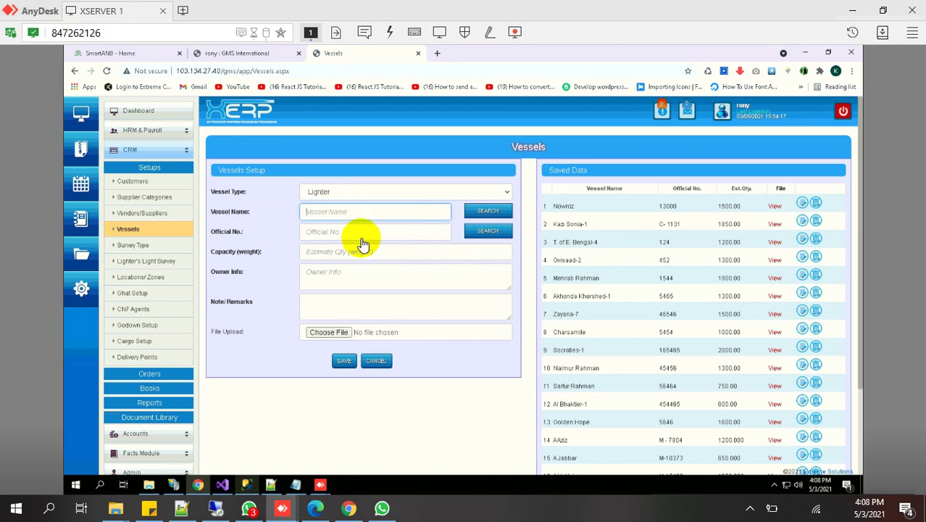
{"action": "left_click", "coordinate": [355, 232]}
{"action": "left_click", "coordinate": [332, 213]}
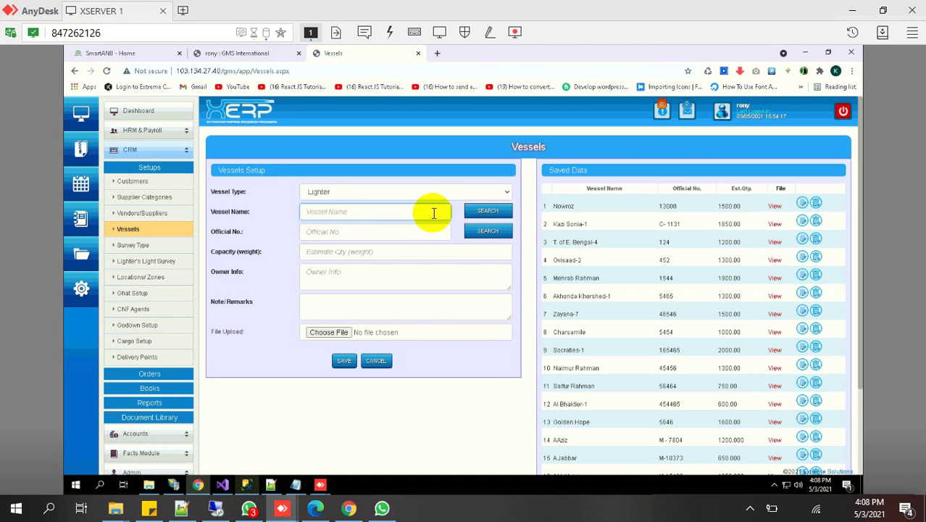
{"action": "left_click", "coordinate": [390, 194]}
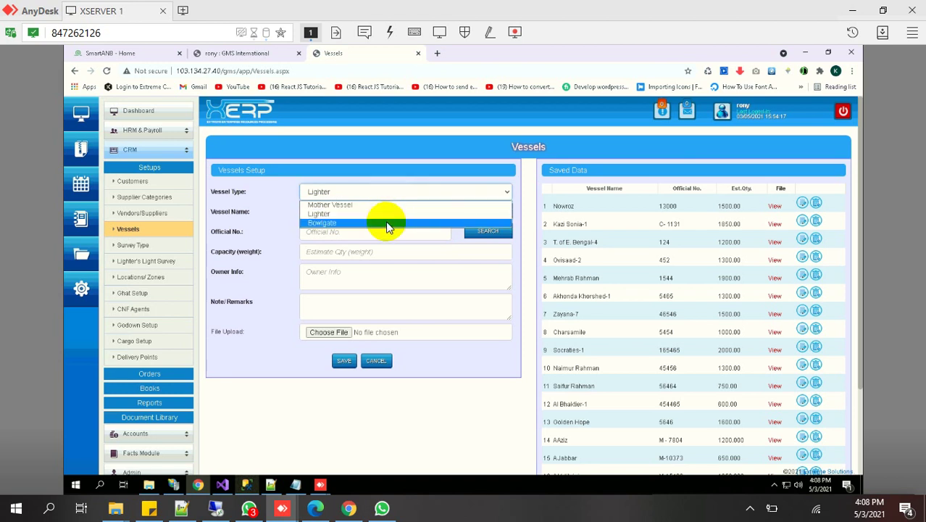
{"action": "left_click", "coordinate": [387, 223]}
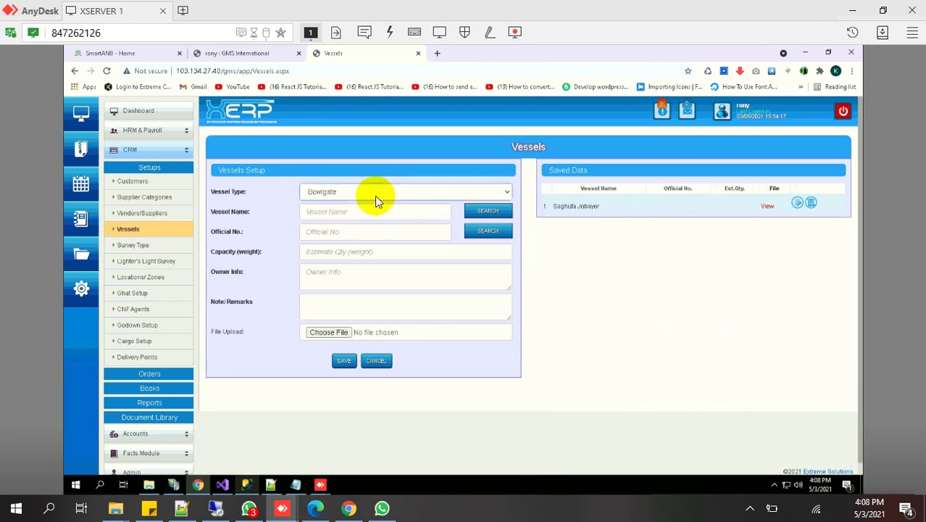
{"action": "left_click", "coordinate": [375, 195]}
{"action": "left_click", "coordinate": [349, 206]}
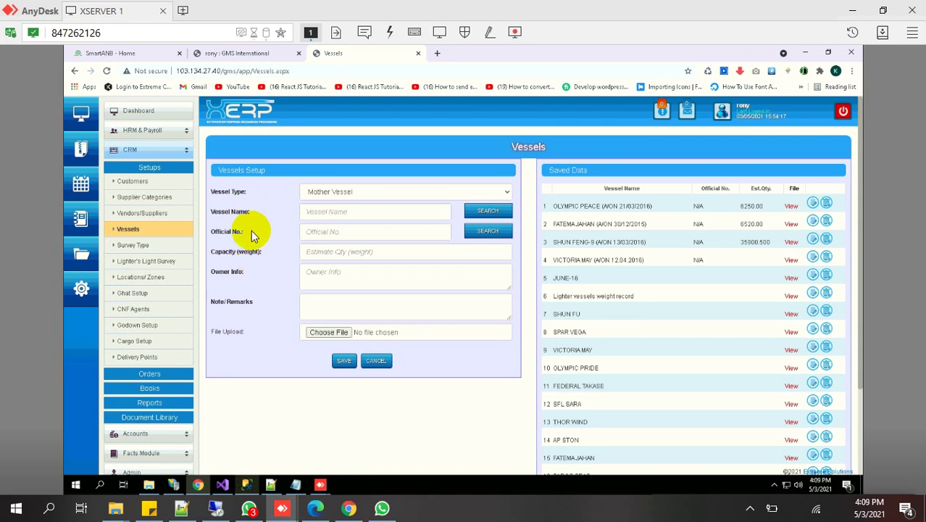
{"action": "left_click", "coordinate": [347, 254]}
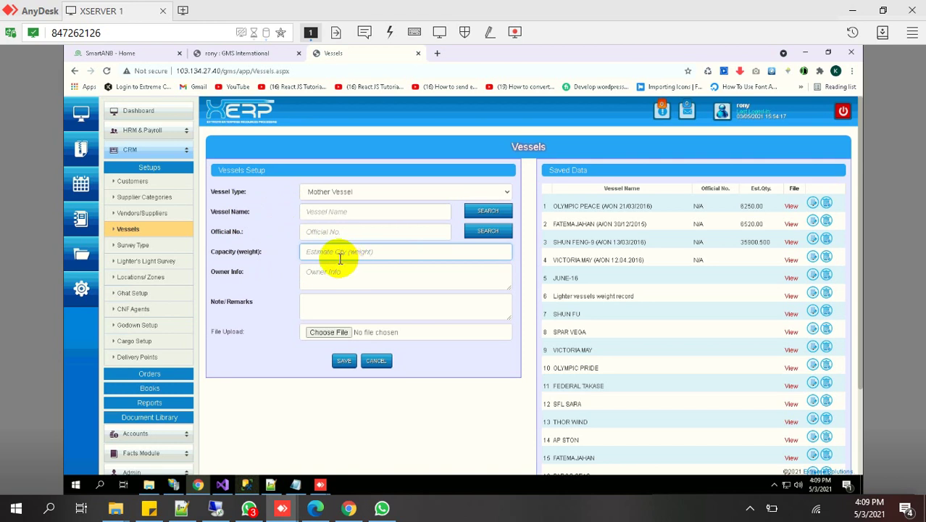
{"action": "left_click", "coordinate": [335, 266]}
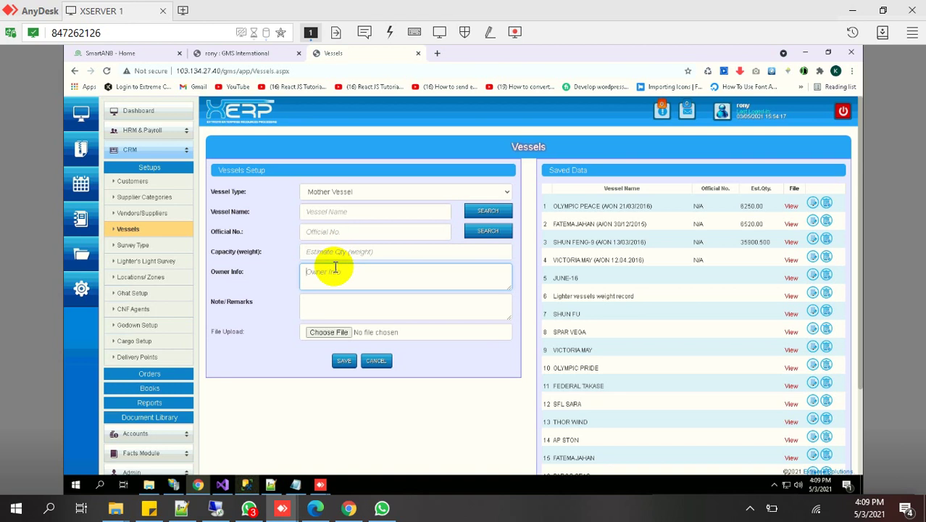
{"action": "left_click", "coordinate": [316, 299]}
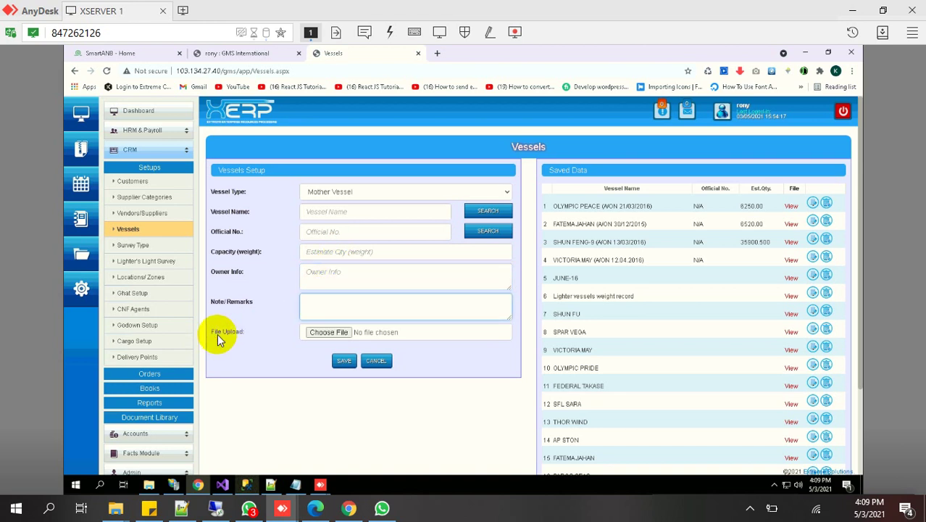
{"action": "double_click", "coordinate": [240, 331]}
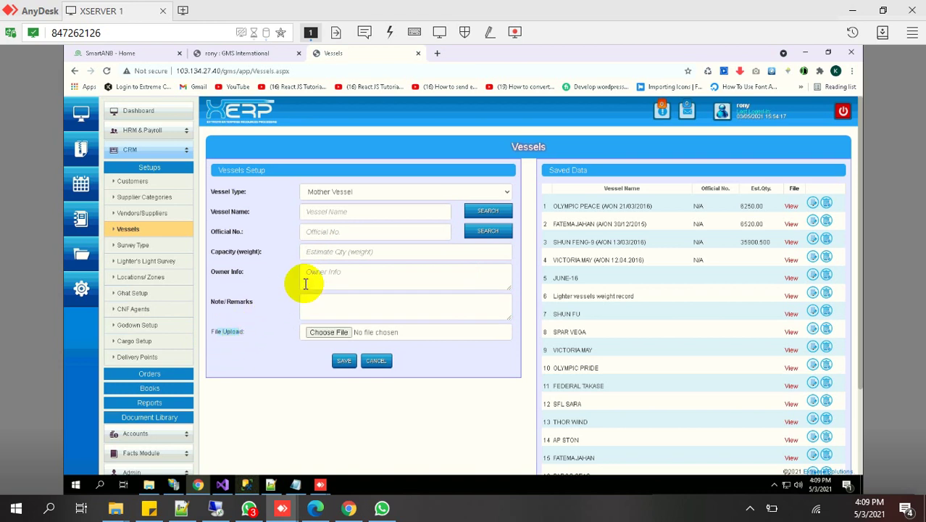
{"action": "left_click", "coordinate": [792, 208]}
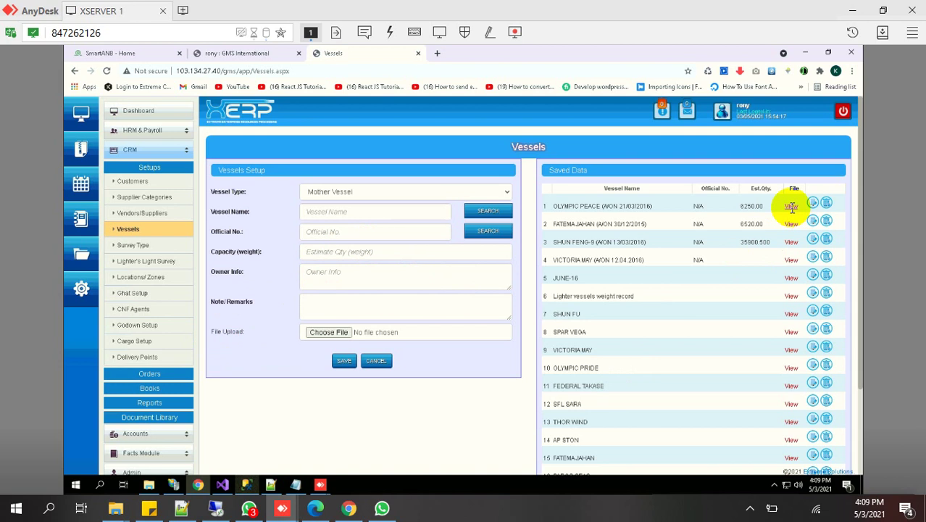
Open Lighter's Light Survey, scroll its form, and focus the first Mid Ship draft field
{"action": "left_click", "coordinate": [147, 266]}
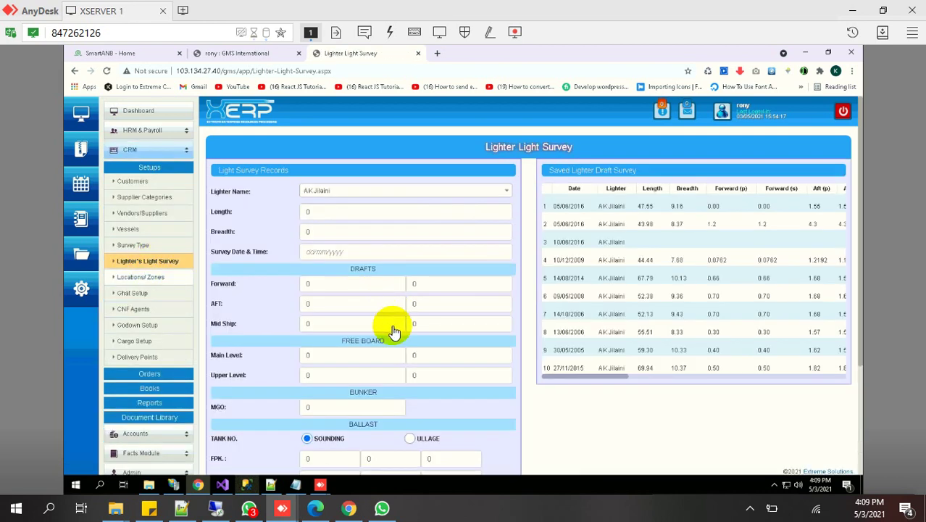
{"action": "scroll", "coordinate": [391, 349], "scroll_direction": "down", "scroll_amount": 3}
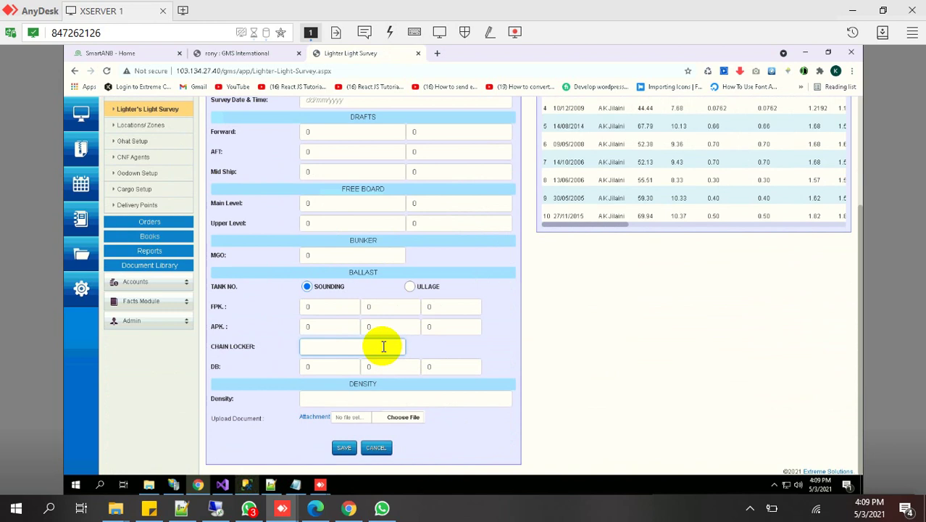
{"action": "scroll", "coordinate": [377, 345], "scroll_direction": "up", "scroll_amount": 3}
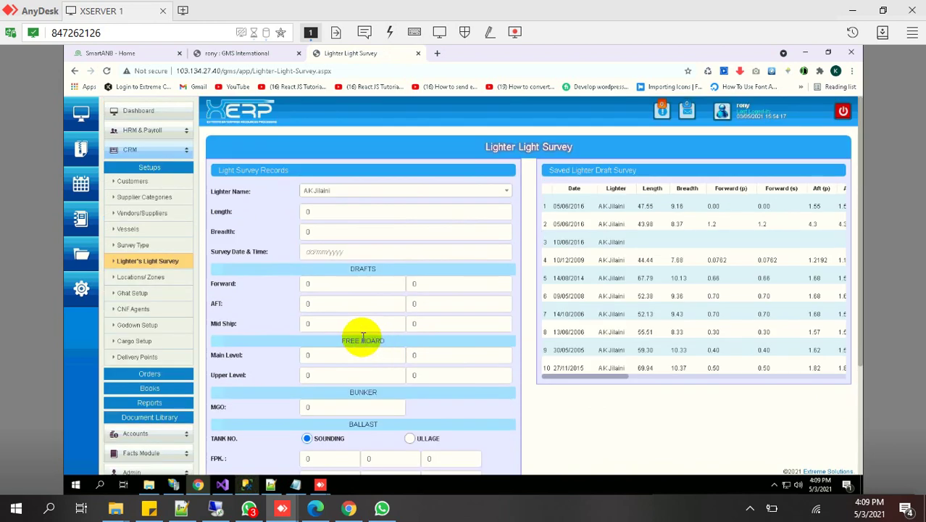
{"action": "left_click", "coordinate": [346, 328]}
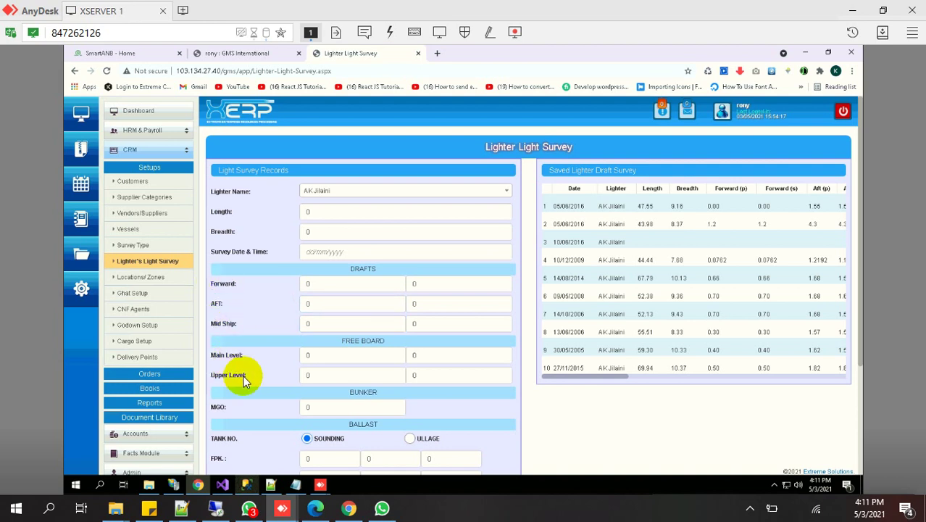
{"action": "scroll", "coordinate": [244, 410], "scroll_direction": "down", "scroll_amount": 1}
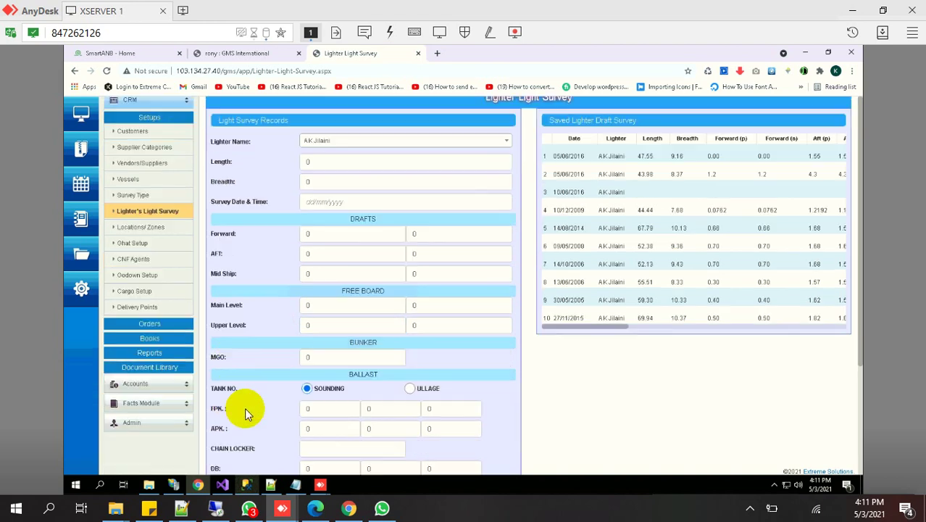
{"action": "scroll", "coordinate": [244, 406], "scroll_direction": "up", "scroll_amount": 1}
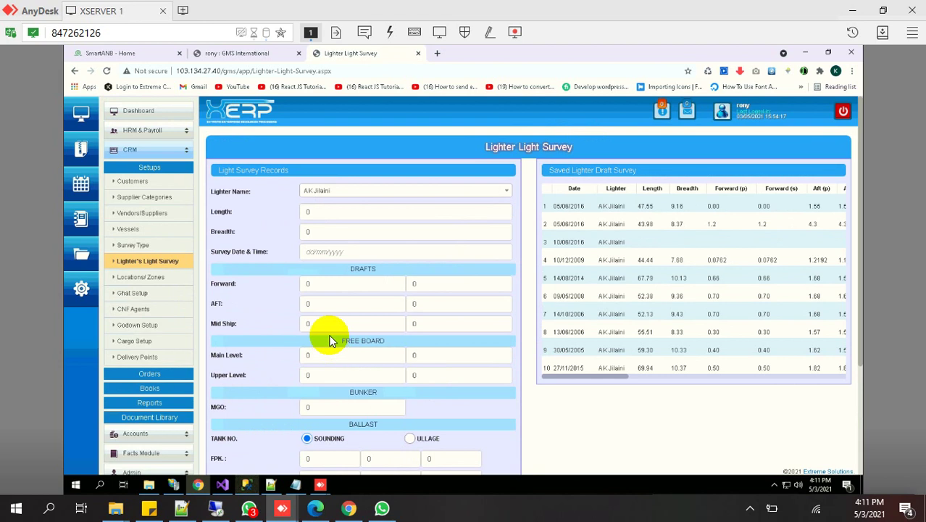
{"action": "left_click", "coordinate": [434, 298]}
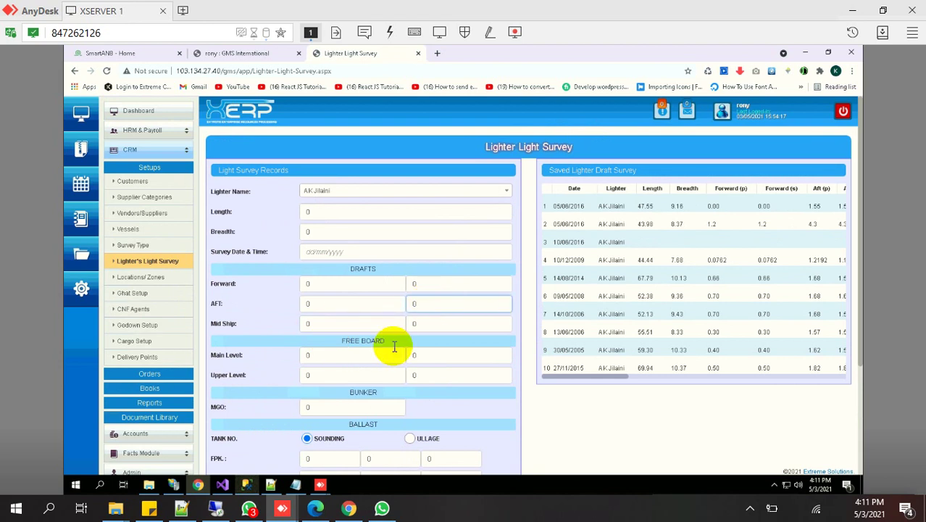
{"action": "scroll", "coordinate": [389, 348], "scroll_direction": "down", "scroll_amount": 1}
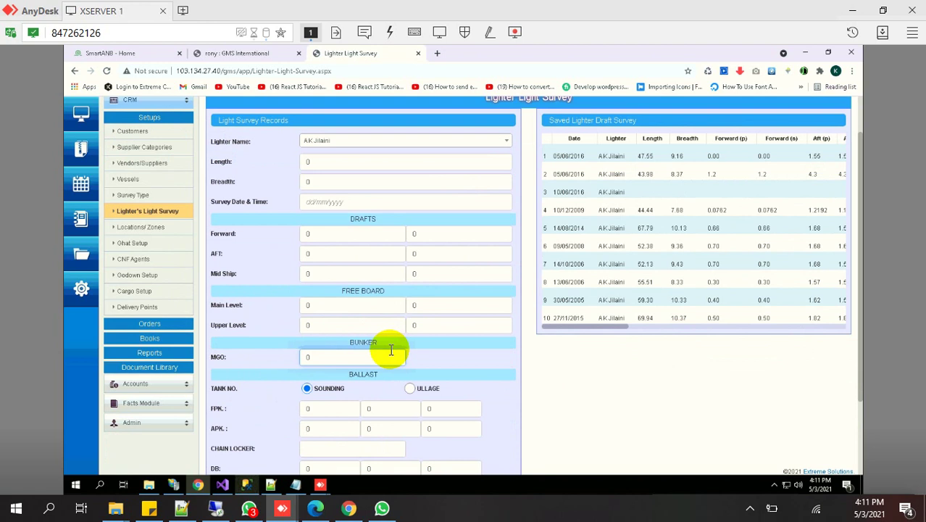
{"action": "scroll", "coordinate": [391, 351], "scroll_direction": "down", "scroll_amount": 1}
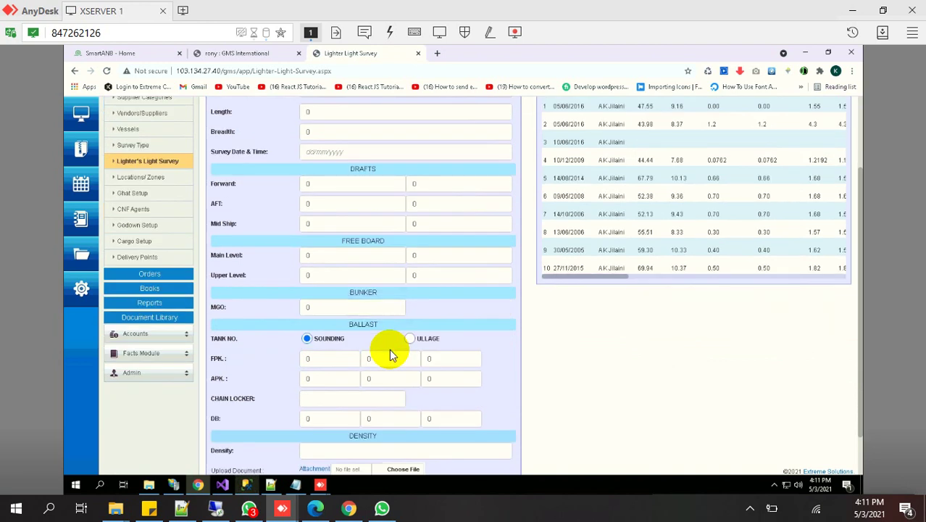
{"action": "scroll", "coordinate": [390, 354], "scroll_direction": "down", "scroll_amount": 1}
{"action": "left_click", "coordinate": [390, 350]}
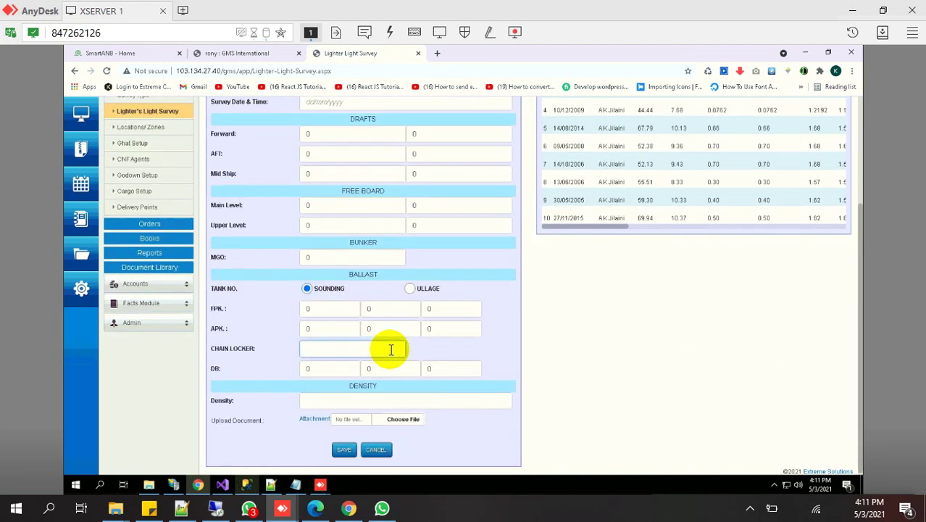
{"action": "left_click", "coordinate": [265, 417]}
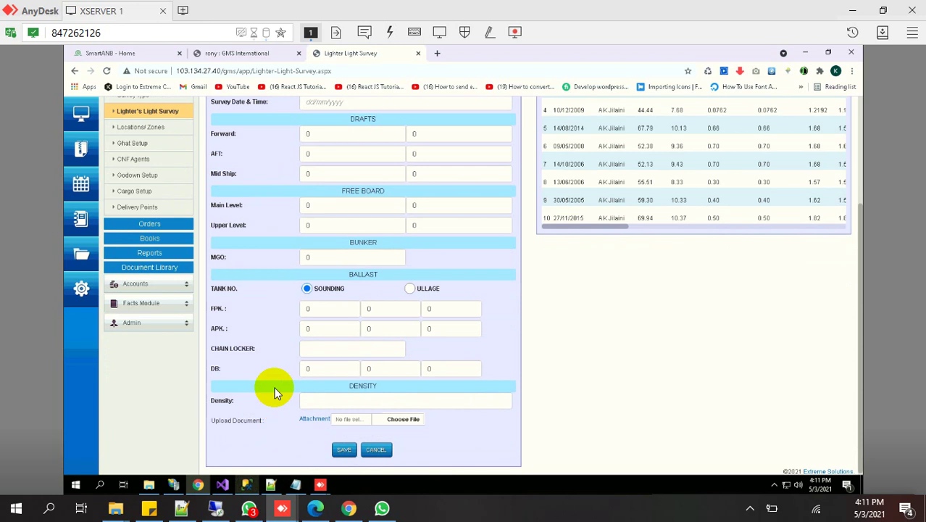
{"action": "scroll", "coordinate": [274, 391], "scroll_direction": "up", "scroll_amount": 3}
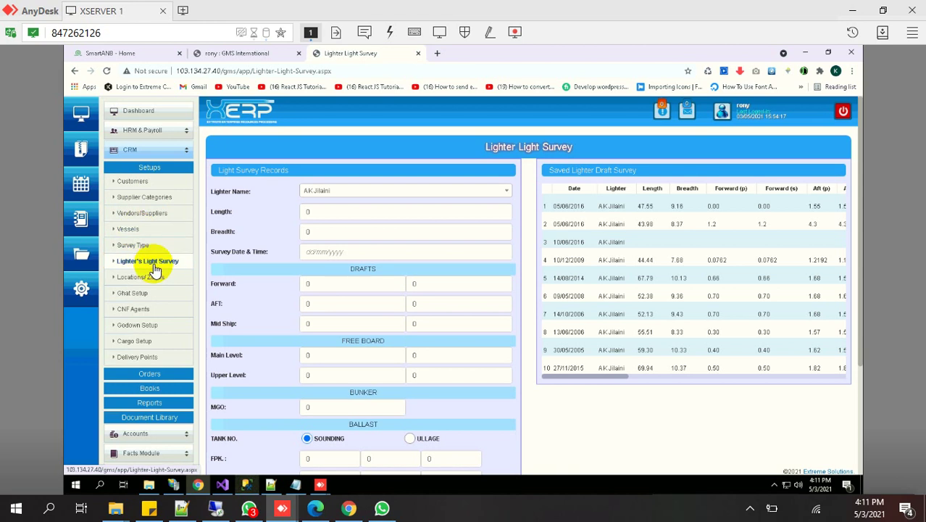
{"action": "left_click", "coordinate": [476, 326]}
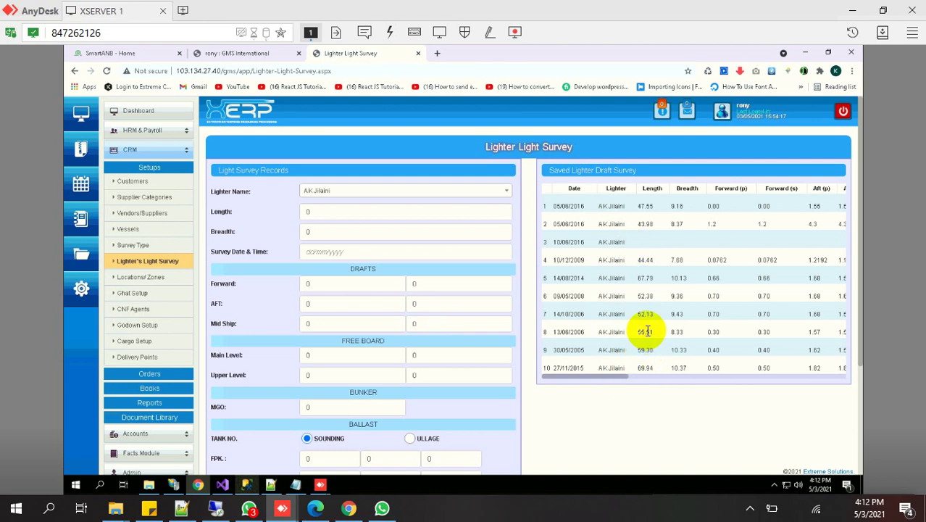
{"action": "double_click", "coordinate": [644, 277]}
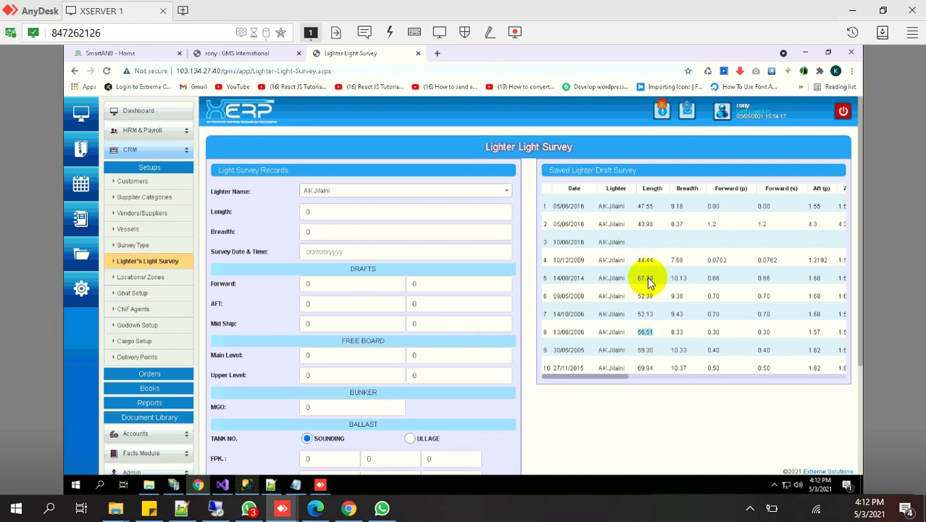
{"action": "double_click", "coordinate": [644, 205]}
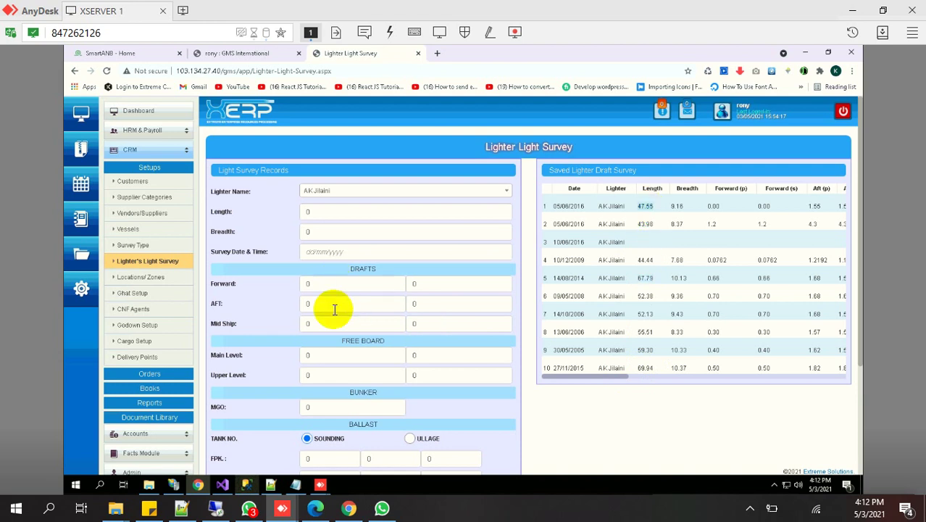
{"action": "left_click", "coordinate": [616, 377]}
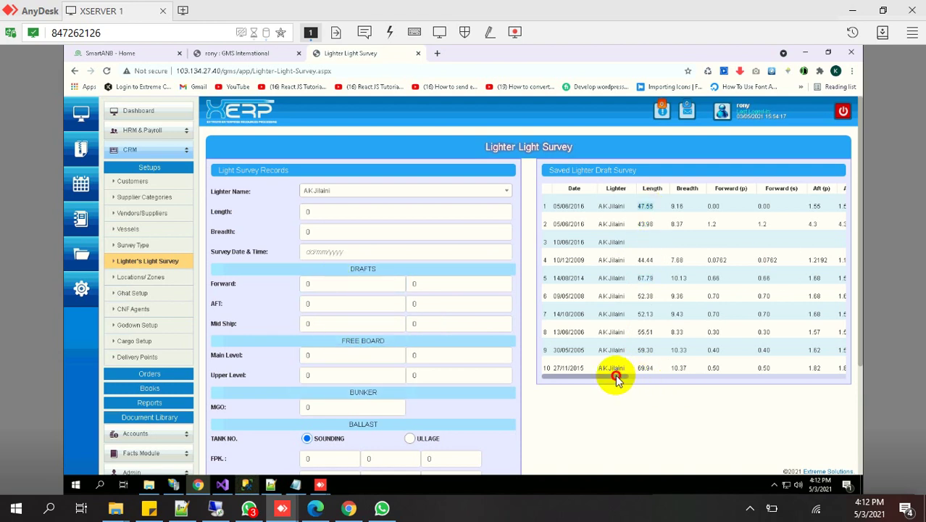
{"action": "left_click_drag", "start_coordinate": [616, 377], "coordinate": [826, 375]}
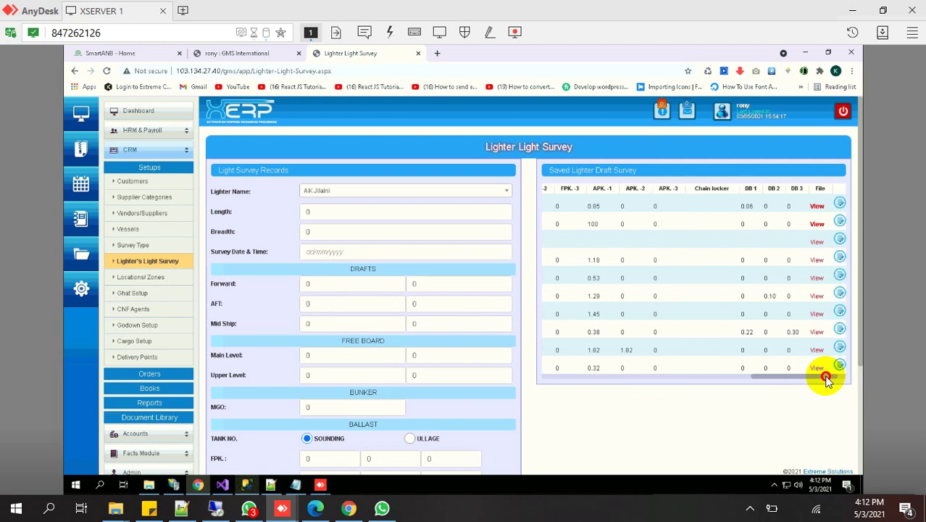
{"action": "left_click", "coordinate": [570, 382]}
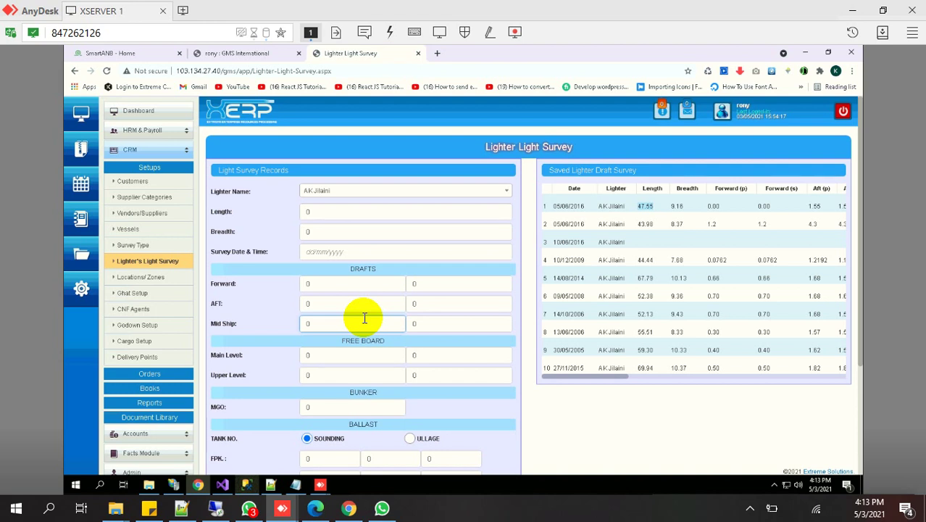
{"action": "left_click", "coordinate": [150, 282]}
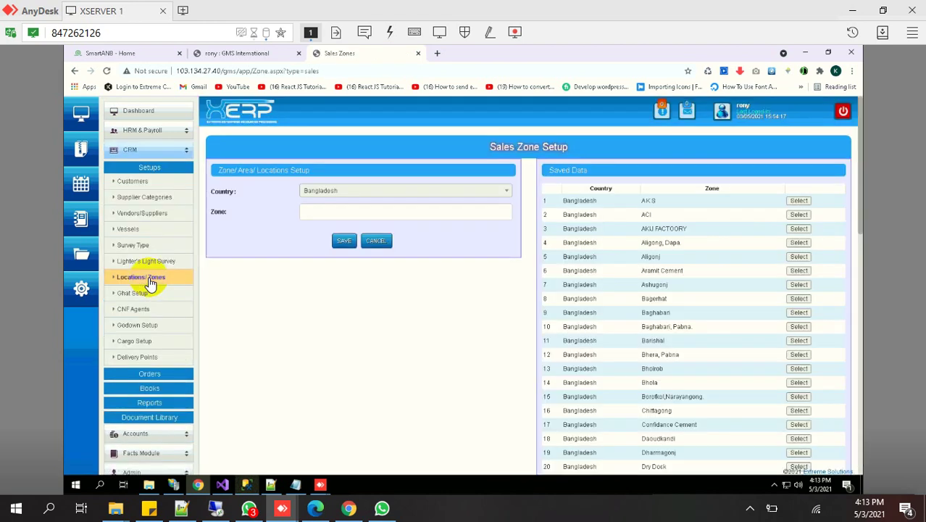
{"action": "scroll", "coordinate": [666, 300], "scroll_direction": "down", "scroll_amount": 5}
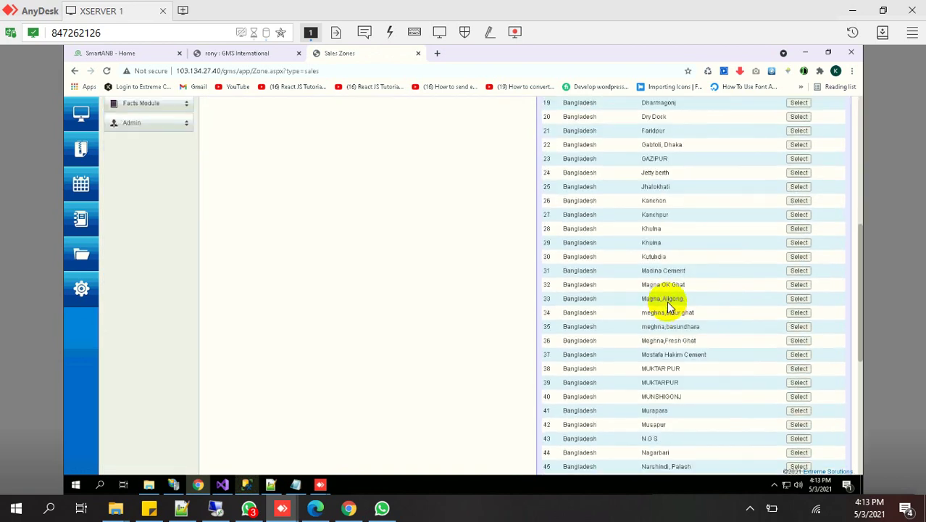
{"action": "scroll", "coordinate": [668, 305], "scroll_direction": "down", "scroll_amount": 5}
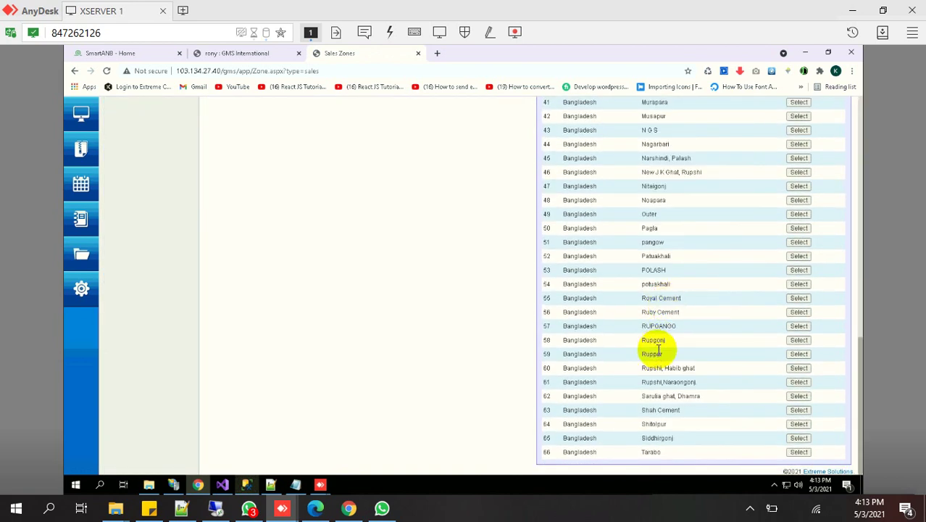
{"action": "scroll", "coordinate": [657, 348], "scroll_direction": "up", "scroll_amount": 10}
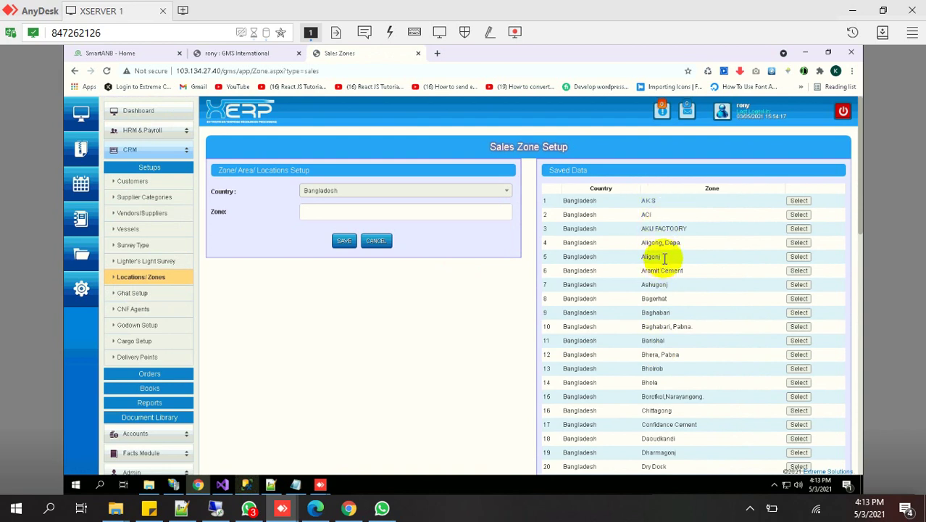
{"action": "double_click", "coordinate": [647, 214]}
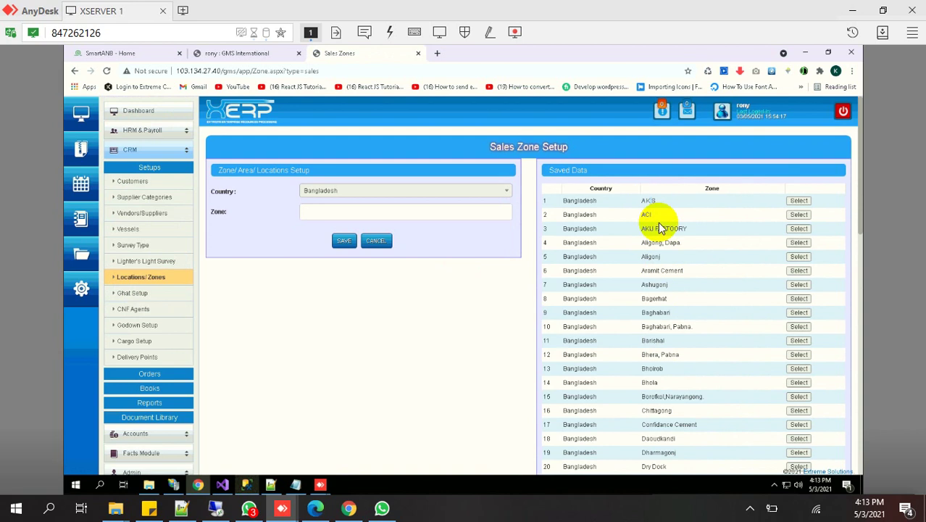
{"action": "left_click", "coordinate": [659, 232]}
{"action": "double_click", "coordinate": [660, 229]}
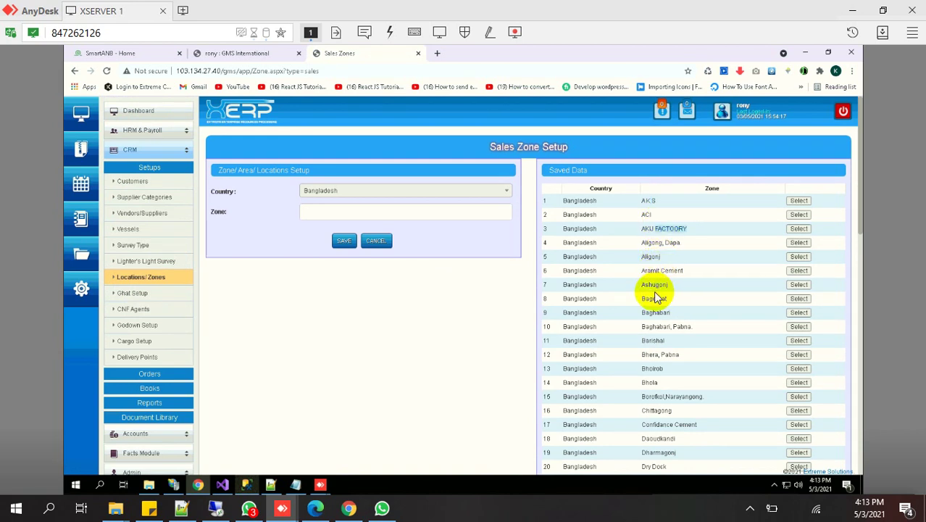
{"action": "scroll", "coordinate": [654, 297], "scroll_direction": "down", "scroll_amount": 1}
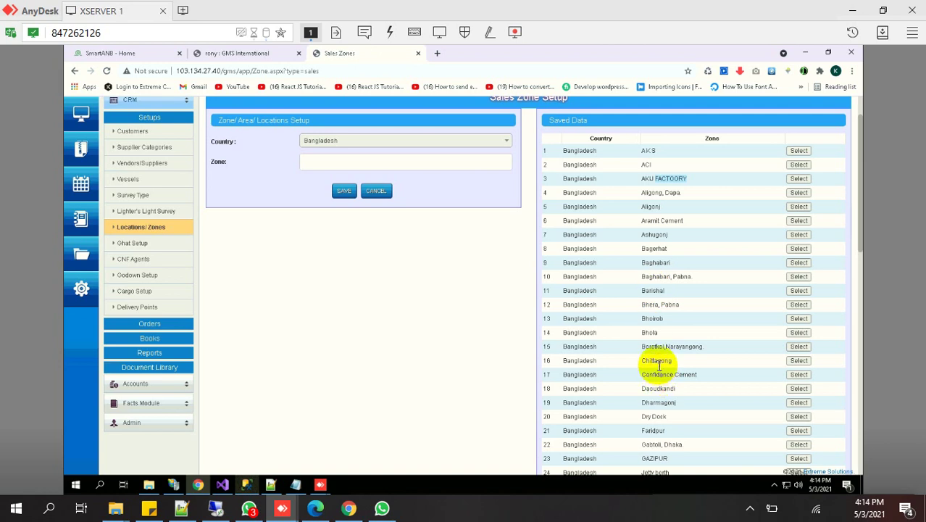
{"action": "left_click", "coordinate": [650, 333]}
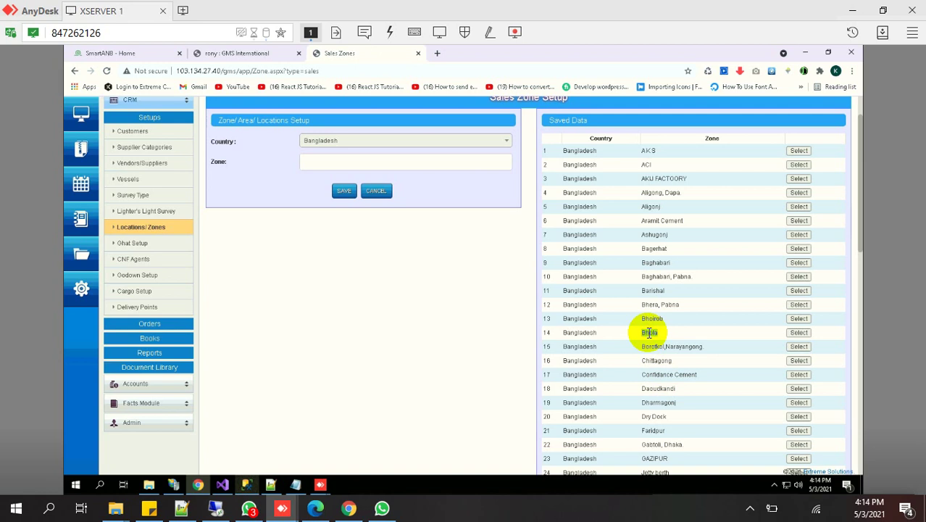
{"action": "double_click", "coordinate": [650, 332]}
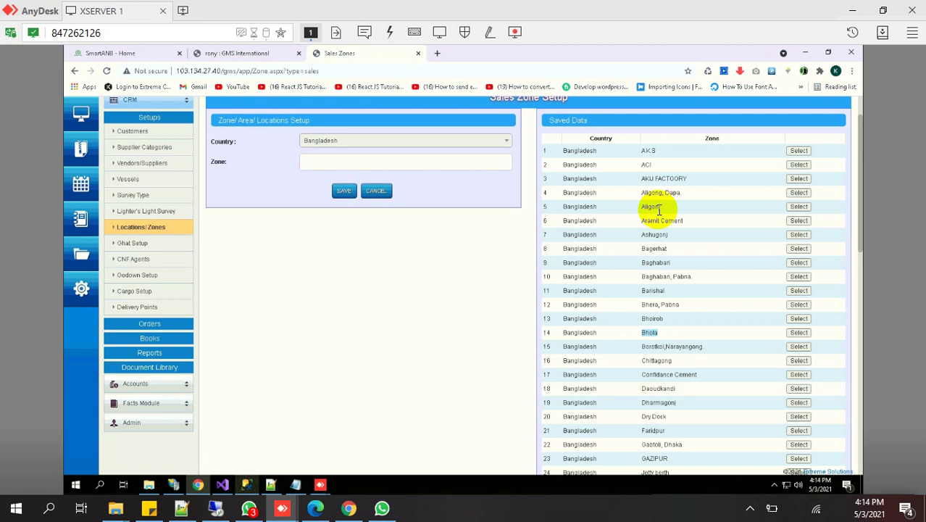
{"action": "left_click", "coordinate": [647, 154]}
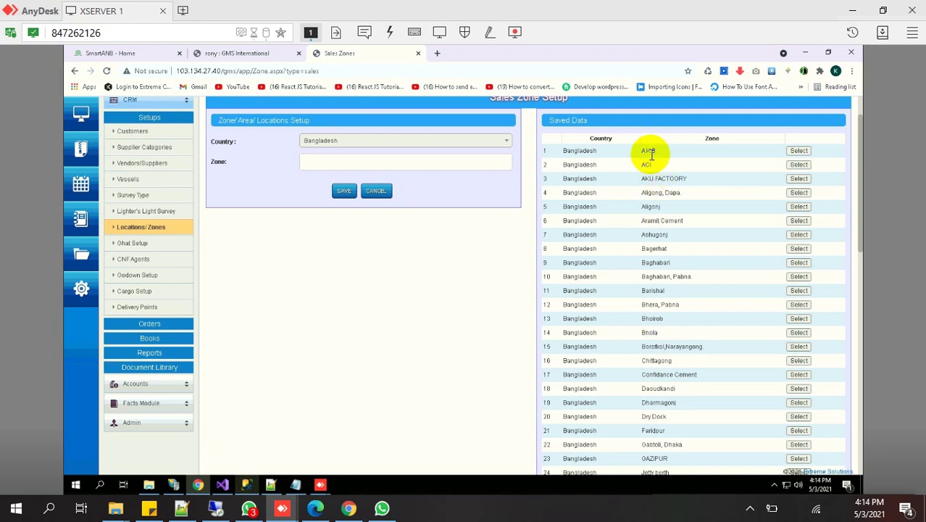
{"action": "double_click", "coordinate": [651, 206]}
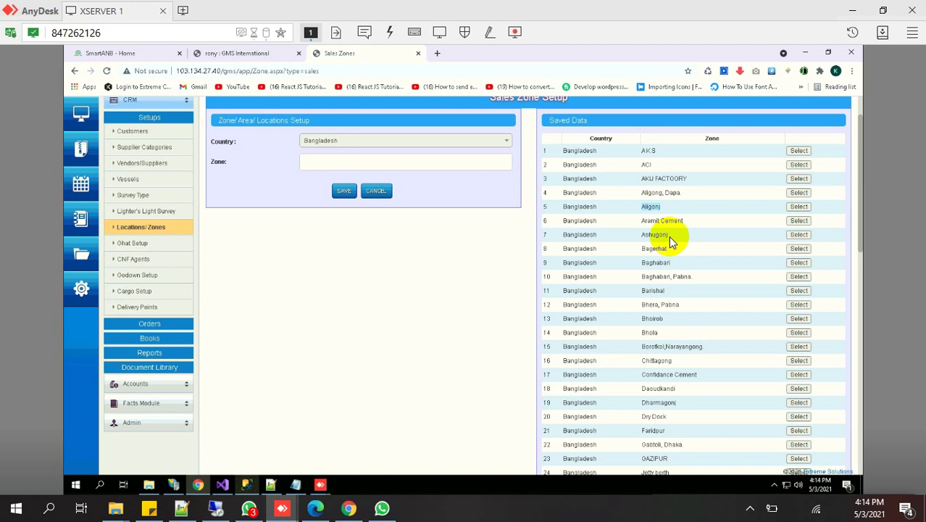
{"action": "left_click", "coordinate": [656, 219]}
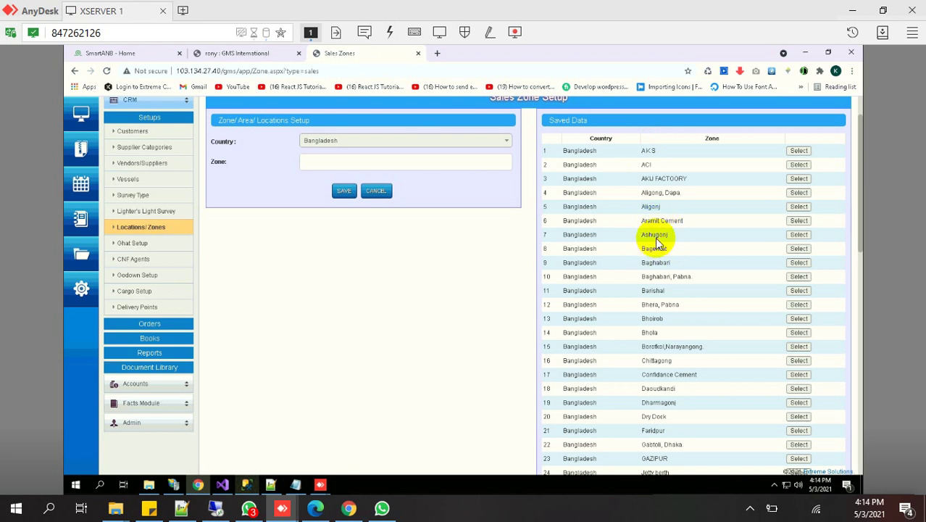
{"action": "double_click", "coordinate": [656, 248]}
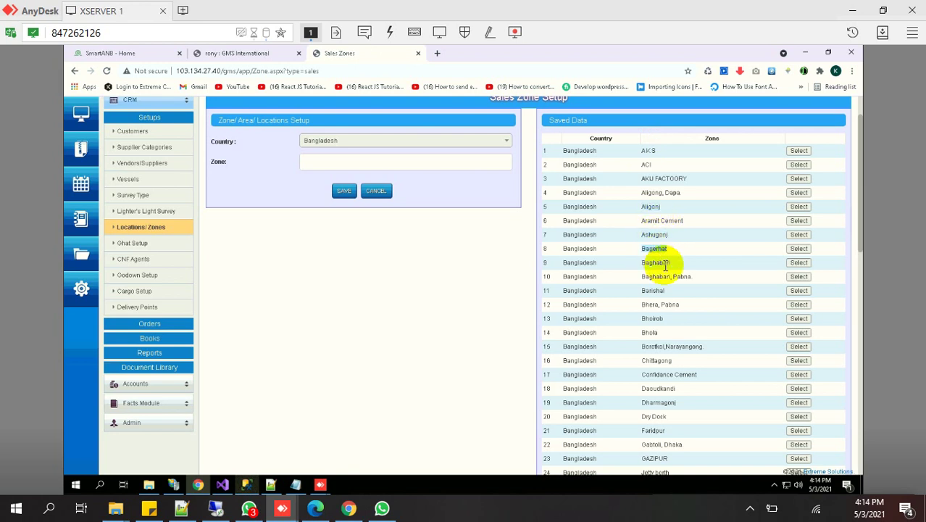
{"action": "double_click", "coordinate": [665, 264]}
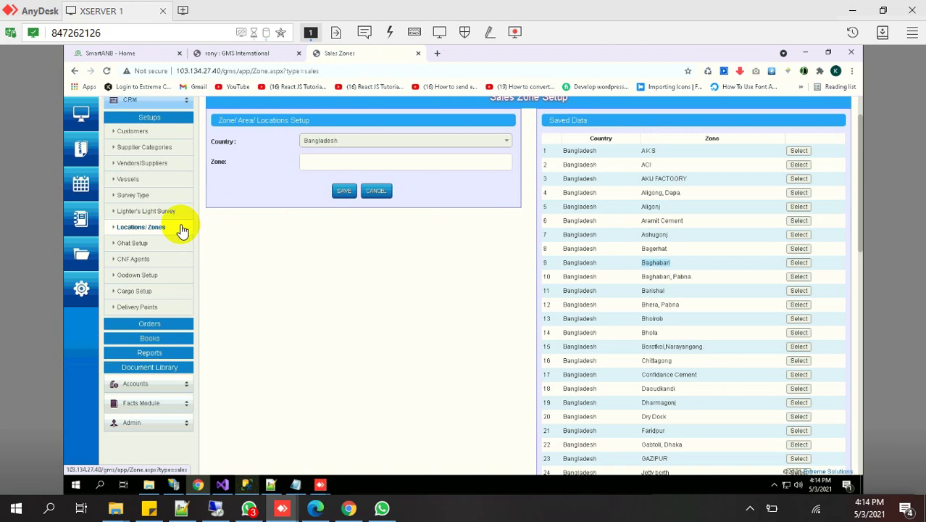
Open Ghat Setup and highlight entries Aligonj, Chittagong, Kutubdia, Chand Bali and Bangla Bazar
{"action": "left_click", "coordinate": [144, 246]}
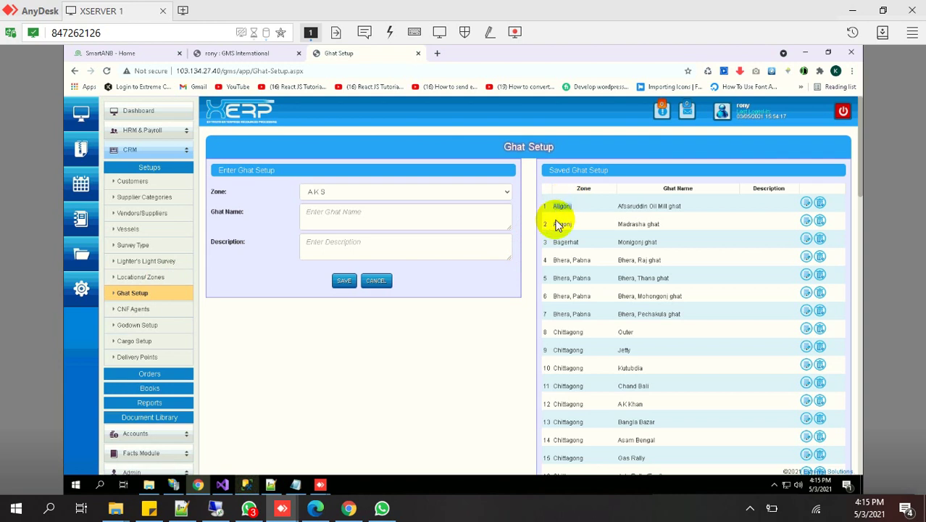
{"action": "left_click", "coordinate": [557, 222]}
{"action": "double_click", "coordinate": [557, 222]}
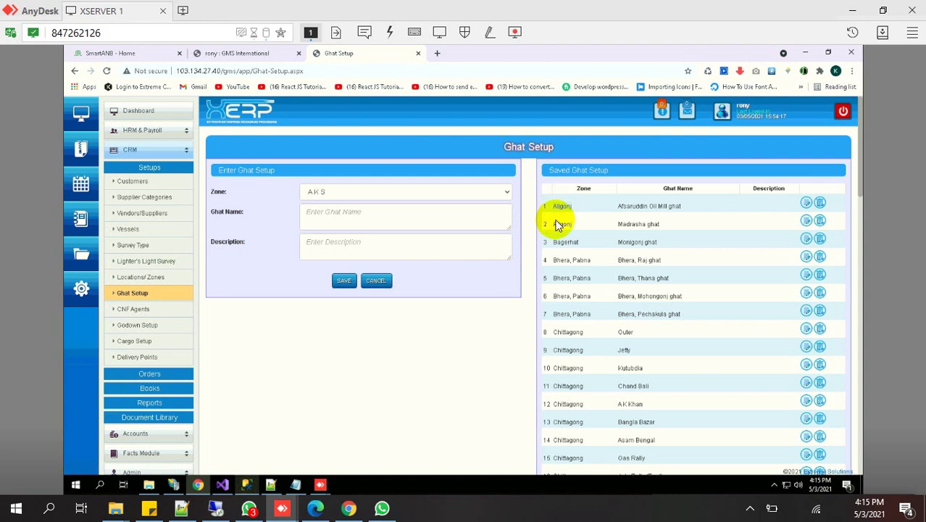
{"action": "double_click", "coordinate": [585, 332]}
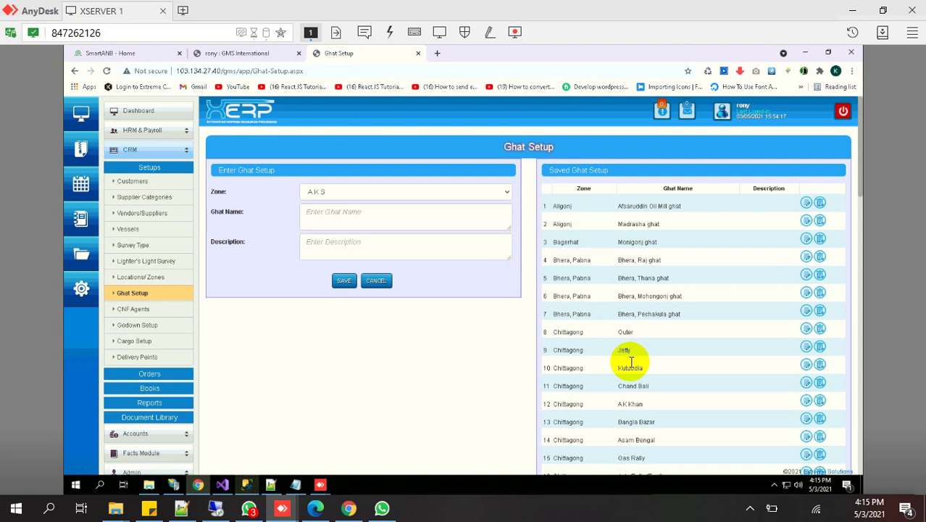
{"action": "left_click", "coordinate": [630, 369]}
{"action": "double_click", "coordinate": [629, 370]}
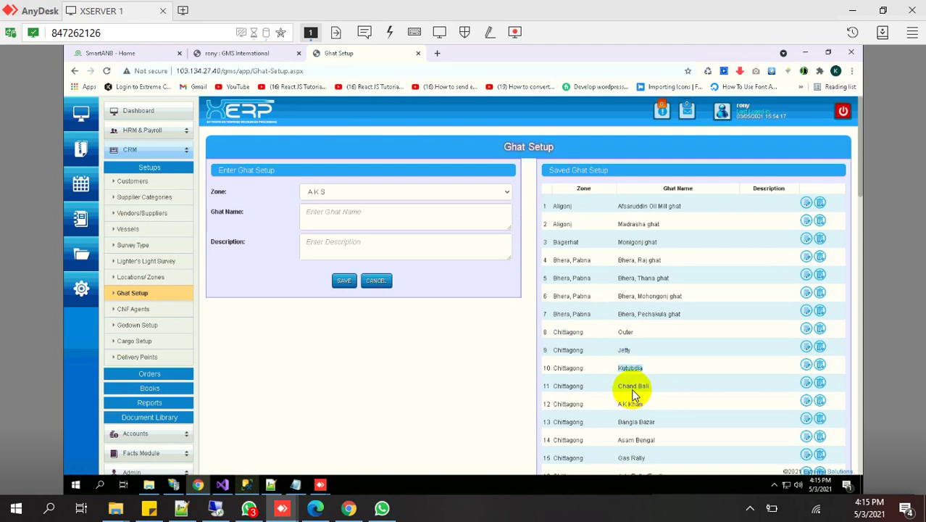
{"action": "triple_click", "coordinate": [640, 389]}
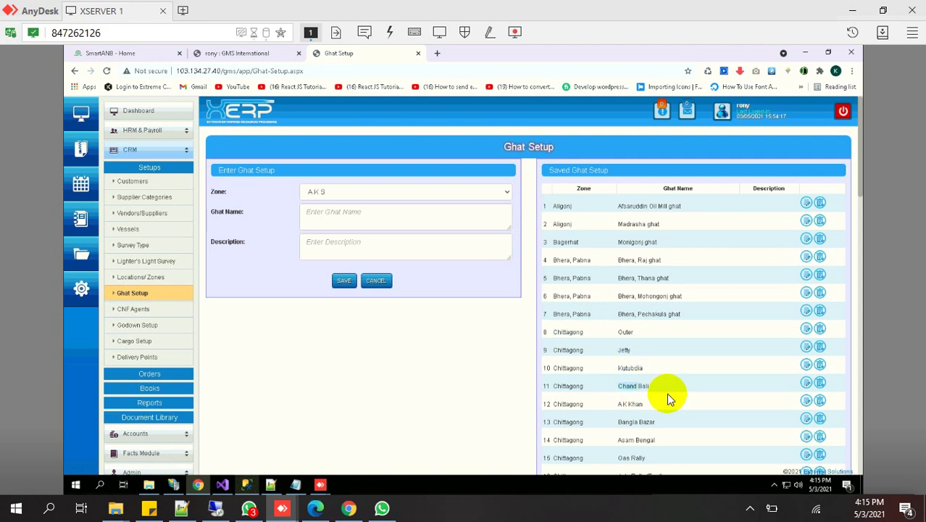
{"action": "triple_click", "coordinate": [628, 426]}
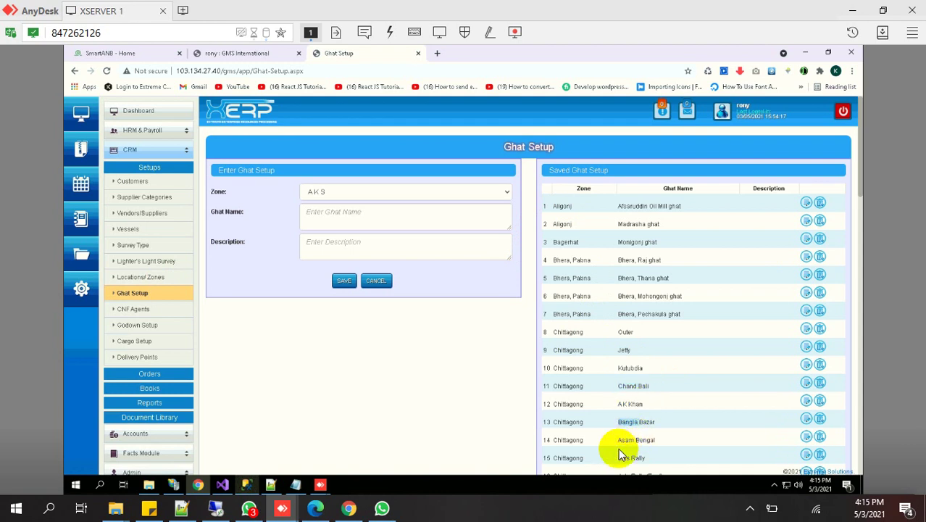
{"action": "left_click", "coordinate": [634, 442]}
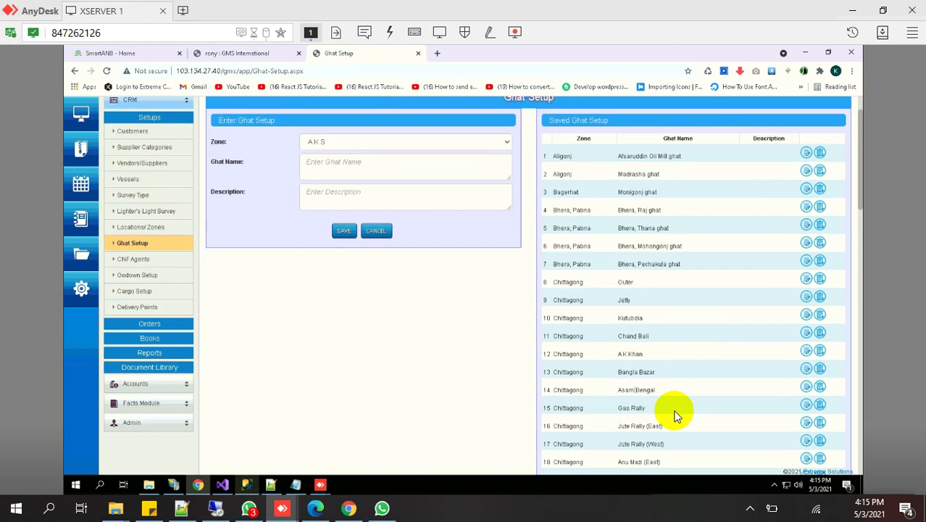
Scroll down through the Saved Ghat Setup table and back up
{"action": "scroll", "coordinate": [674, 413], "scroll_direction": "down", "scroll_amount": 1}
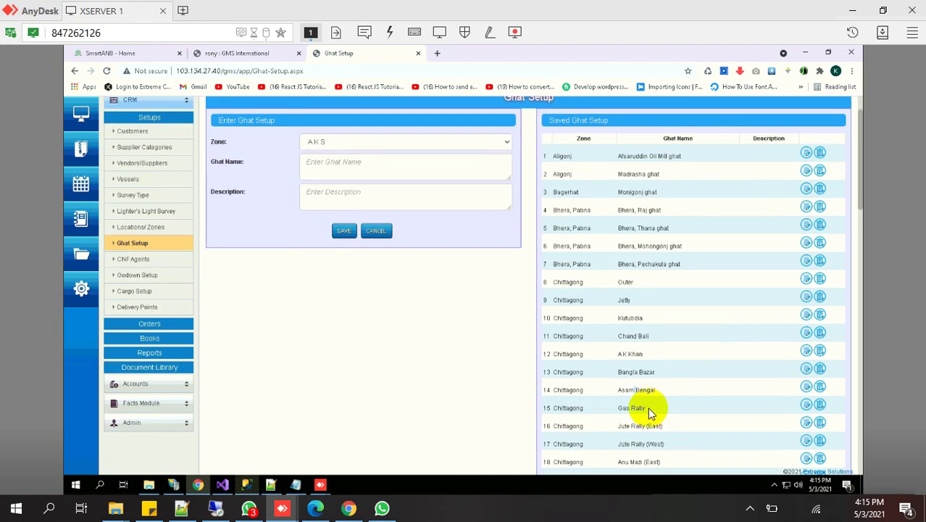
{"action": "scroll", "coordinate": [649, 410], "scroll_direction": "down", "scroll_amount": 2}
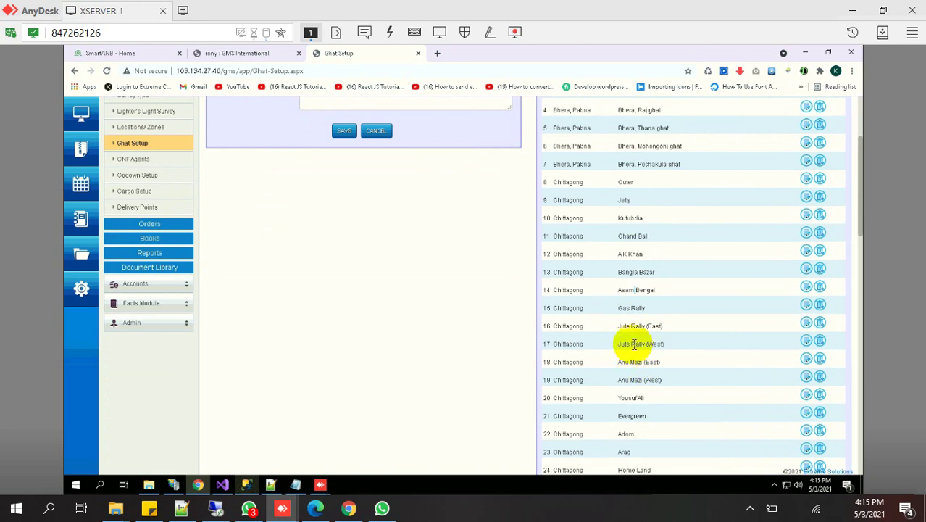
{"action": "scroll", "coordinate": [634, 345], "scroll_direction": "down", "scroll_amount": 2}
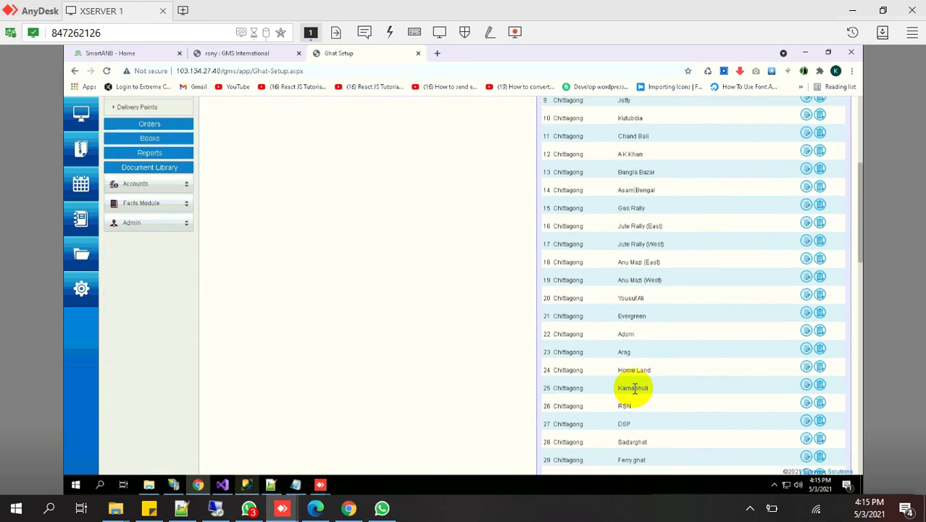
{"action": "scroll", "coordinate": [612, 449], "scroll_direction": "down", "scroll_amount": 1}
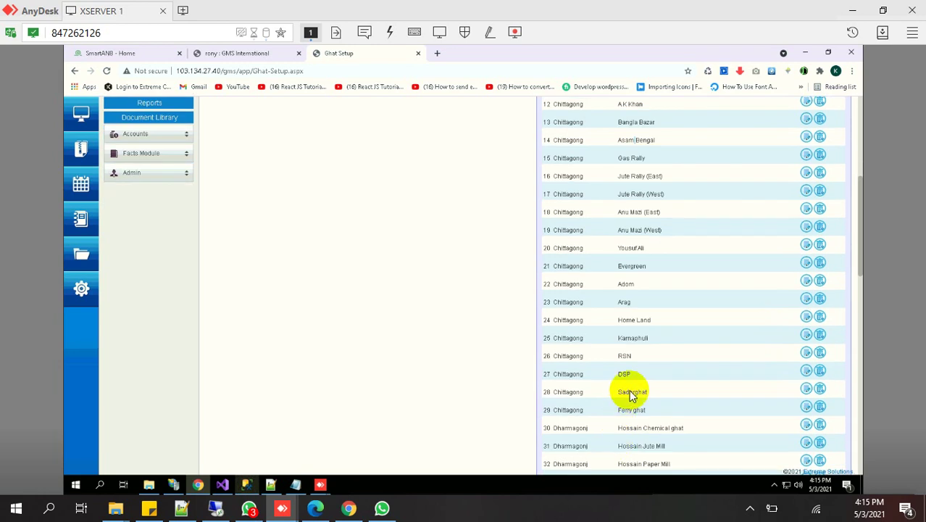
{"action": "scroll", "coordinate": [631, 410], "scroll_direction": "down", "scroll_amount": 1}
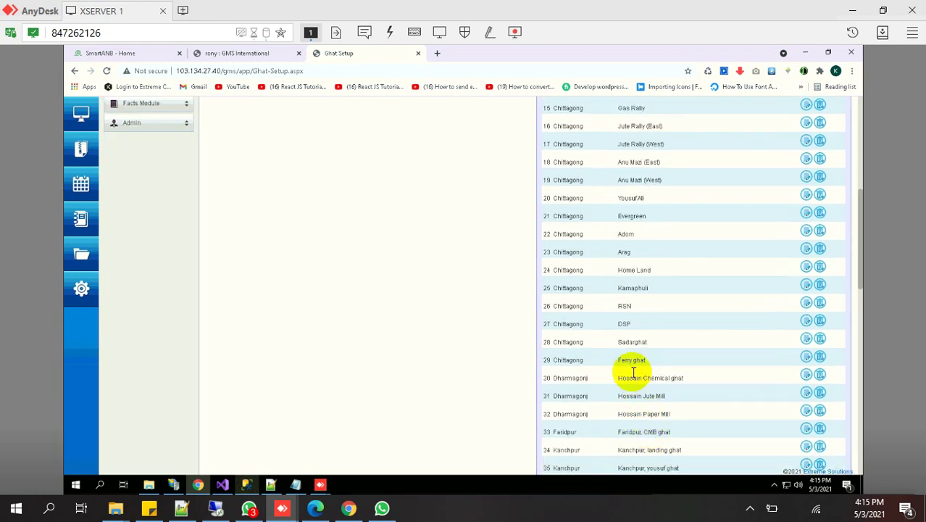
{"action": "scroll", "coordinate": [628, 365], "scroll_direction": "up", "scroll_amount": 7}
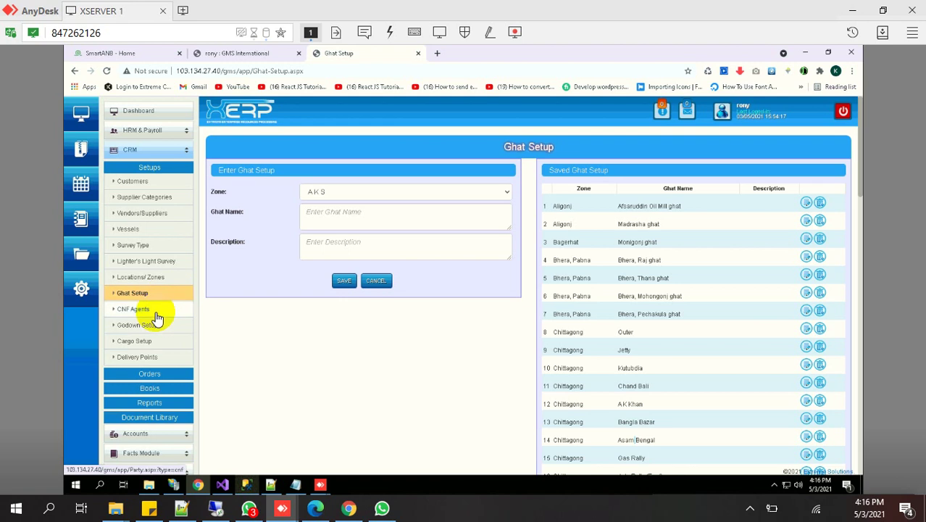
Visit C&F Agents, return to Sales Zone Setup to check zone AKS, then reopen Ghat Setup
{"action": "left_click", "coordinate": [140, 310]}
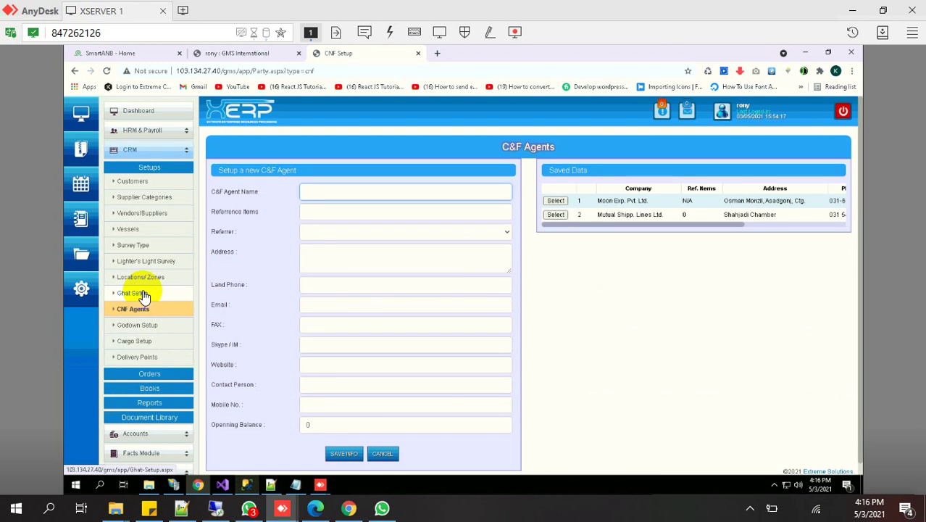
{"action": "left_click", "coordinate": [139, 278]}
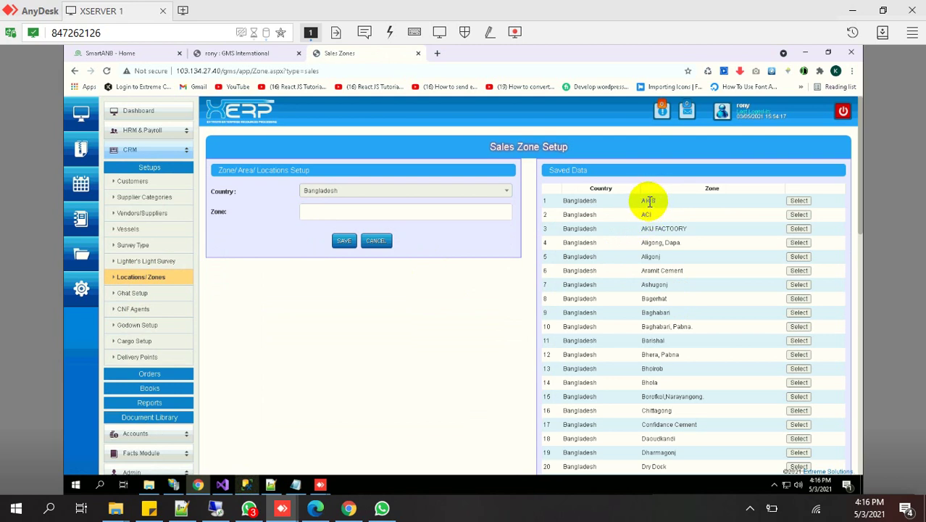
{"action": "left_click_drag", "start_coordinate": [643, 200], "coordinate": [681, 209]}
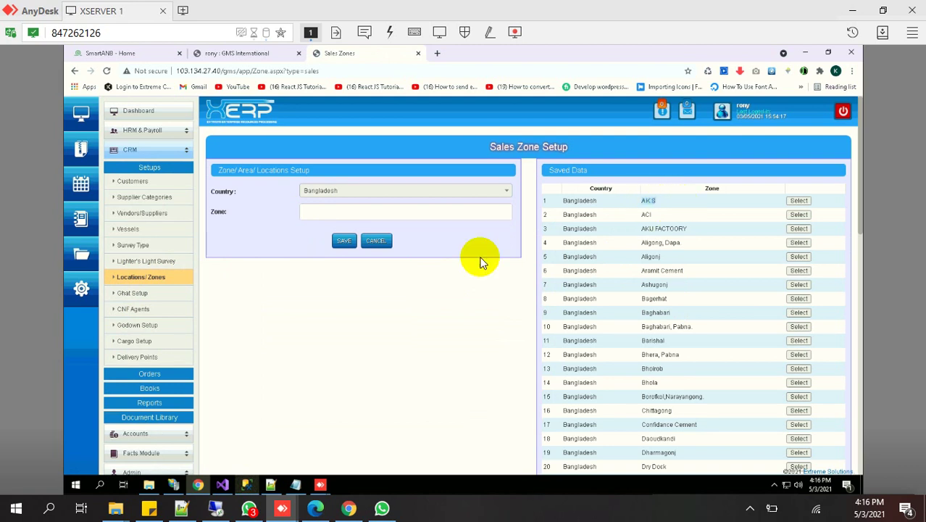
{"action": "left_click", "coordinate": [152, 297]}
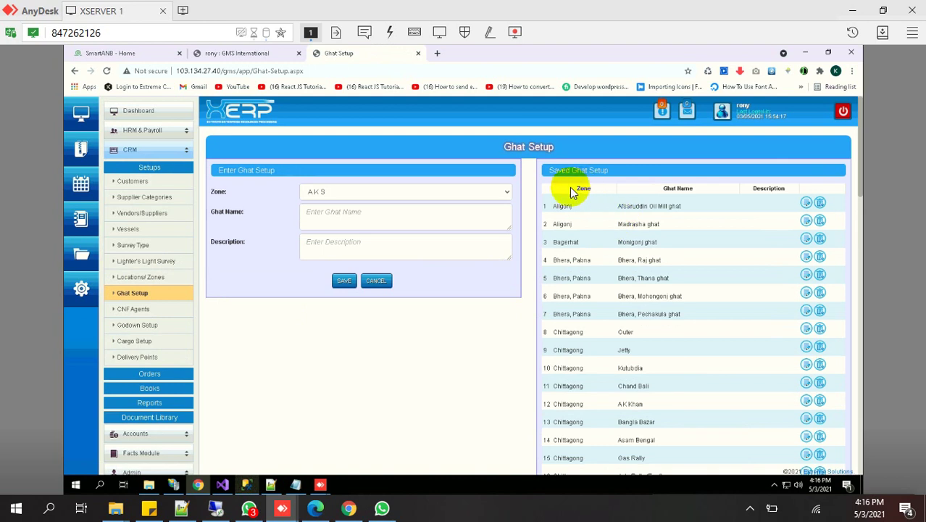
Scroll the 73-ghat table, switch to Sales Zone Setup and back, then open Godown Setup
{"action": "scroll", "coordinate": [565, 347], "scroll_direction": "down", "scroll_amount": 3}
{"action": "scroll", "coordinate": [565, 346], "scroll_direction": "down", "scroll_amount": 12}
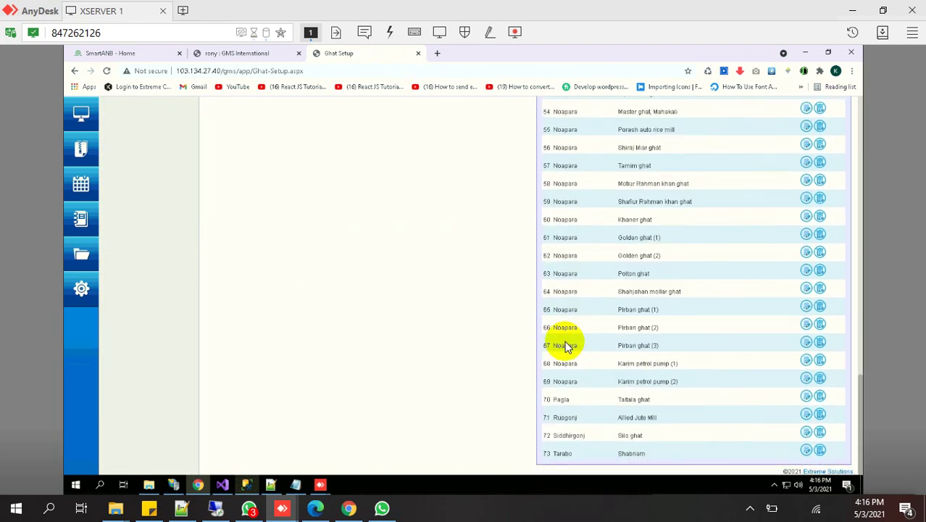
{"action": "scroll", "coordinate": [600, 422], "scroll_direction": "up", "scroll_amount": 15}
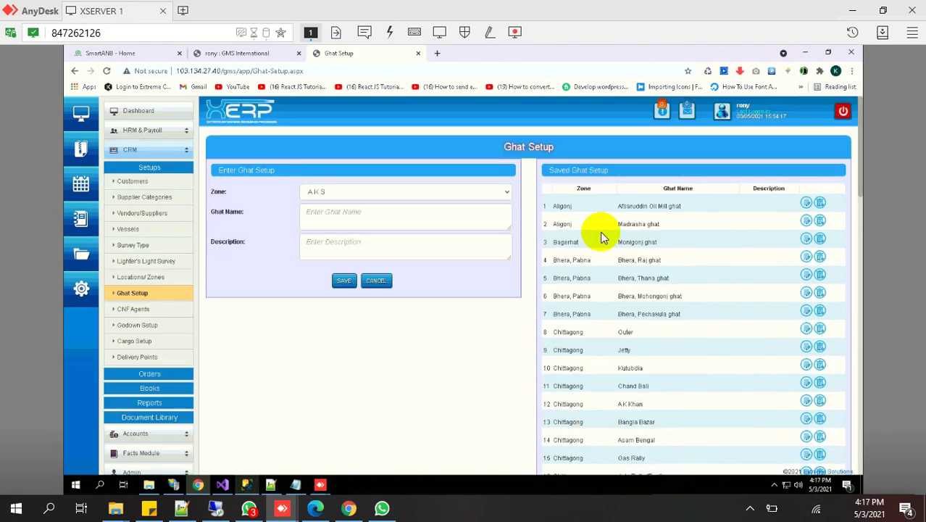
{"action": "left_click", "coordinate": [161, 277]}
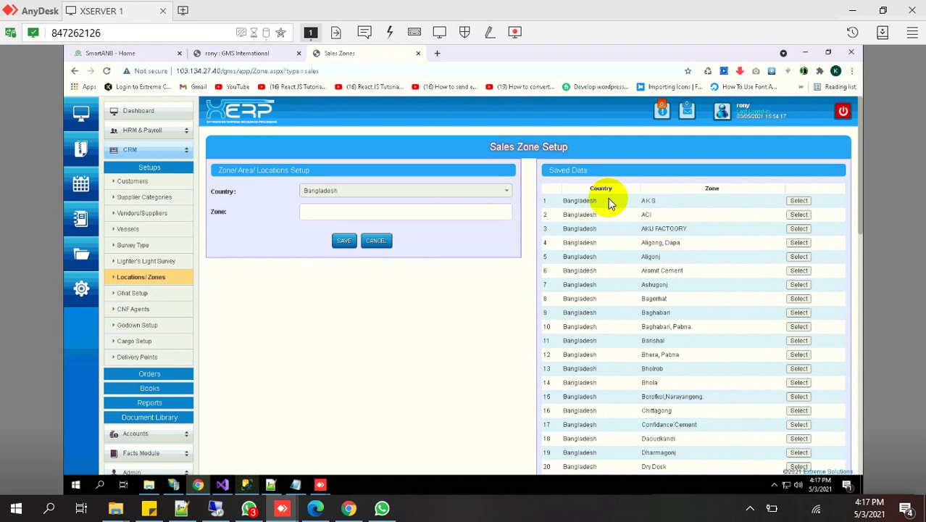
{"action": "left_click", "coordinate": [139, 297]}
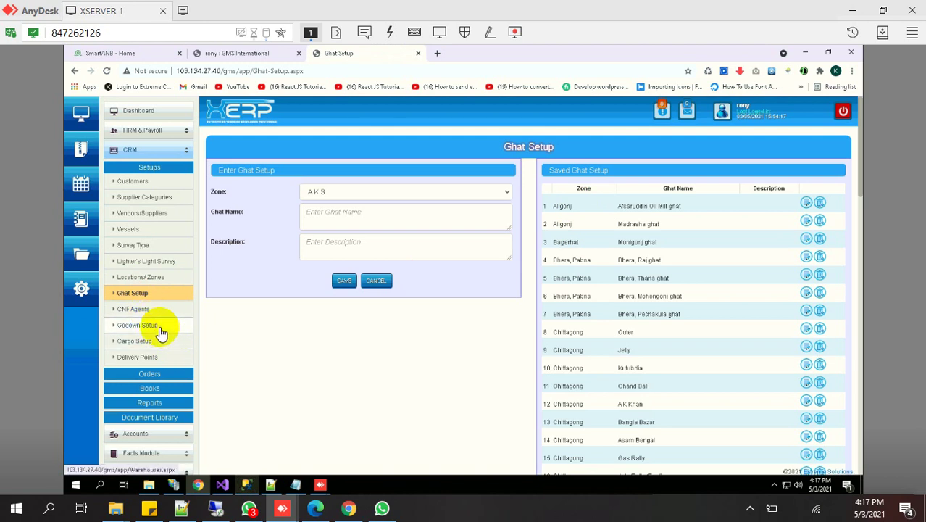
{"action": "left_click", "coordinate": [137, 324]}
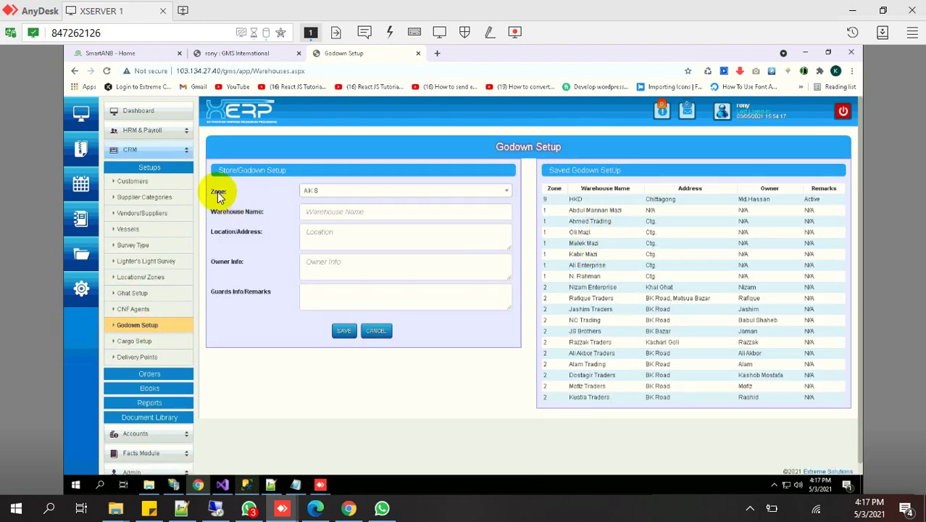
Set the godown zone to ACI, then Aligong, Dapa, and move on to Cargo Setup
{"action": "left_click", "coordinate": [339, 196]}
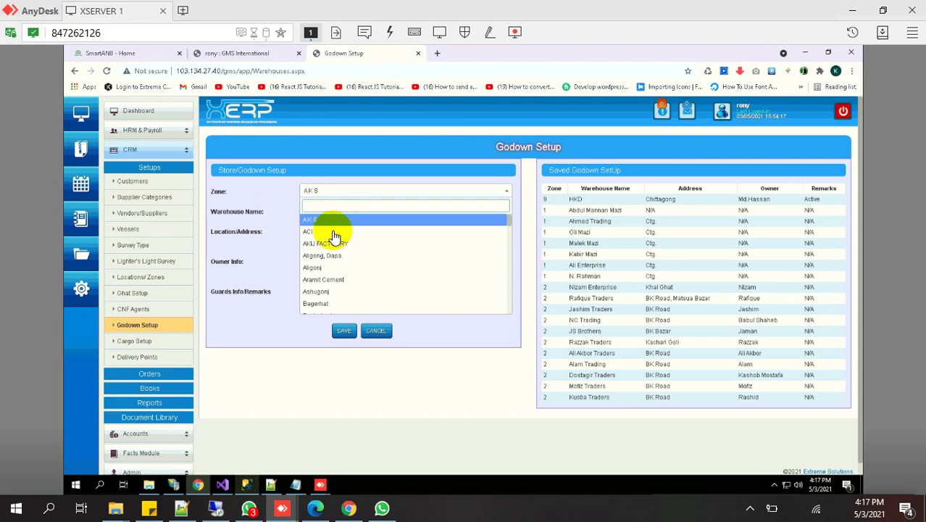
{"action": "left_click", "coordinate": [333, 232]}
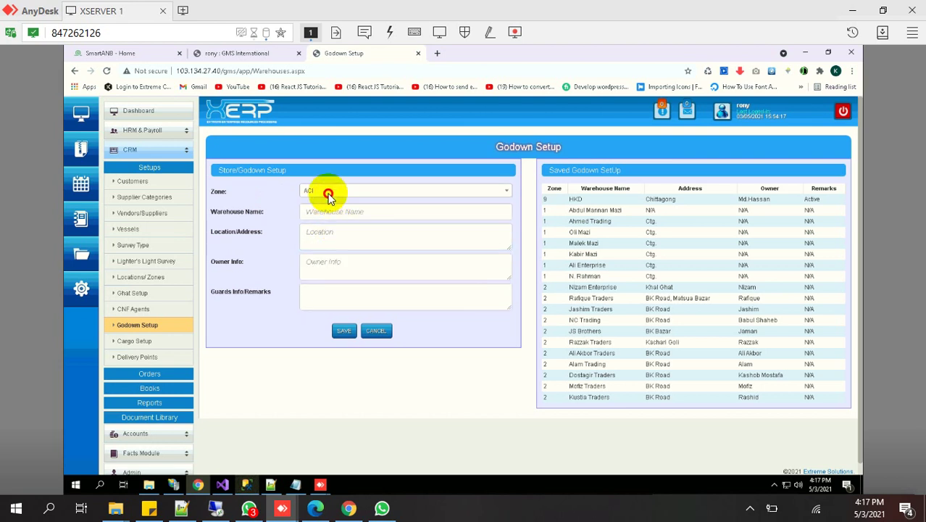
{"action": "left_click", "coordinate": [327, 202]}
{"action": "left_click", "coordinate": [325, 259]}
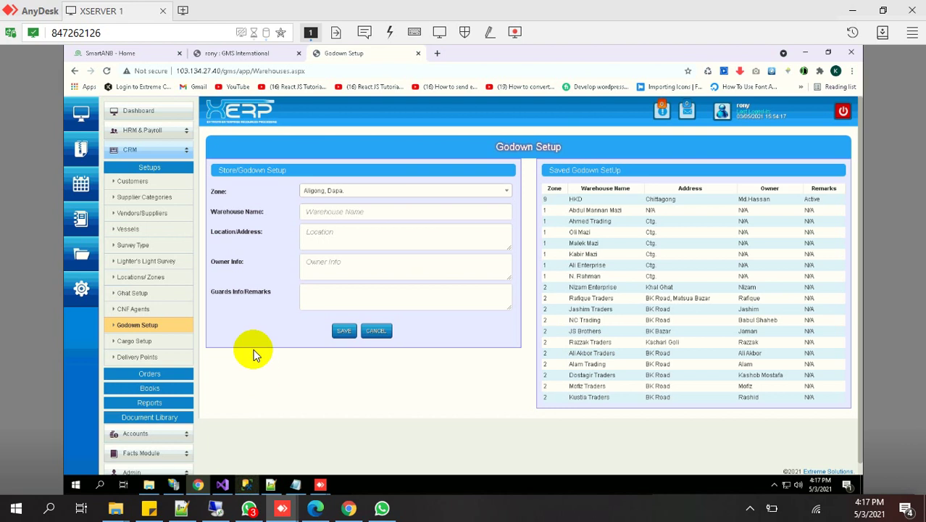
{"action": "left_click", "coordinate": [135, 341]}
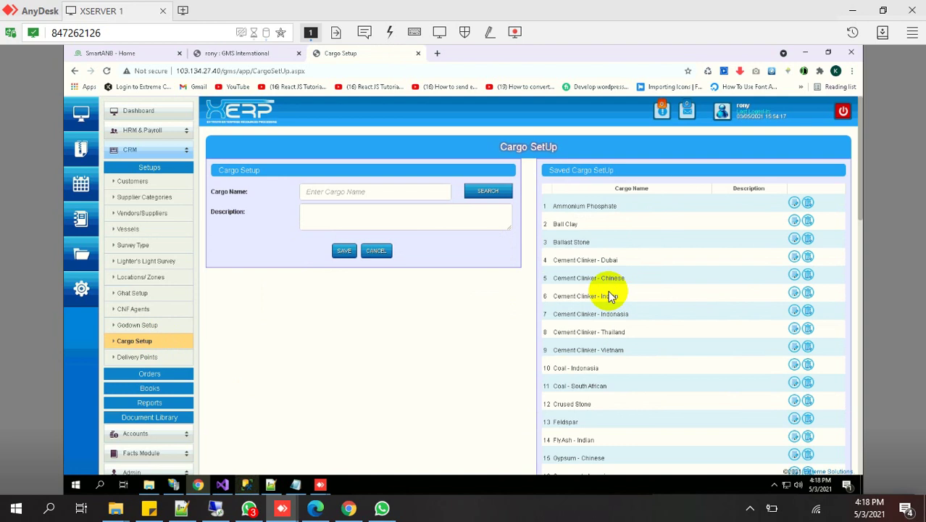
{"action": "scroll", "coordinate": [605, 294], "scroll_direction": "down", "scroll_amount": 5}
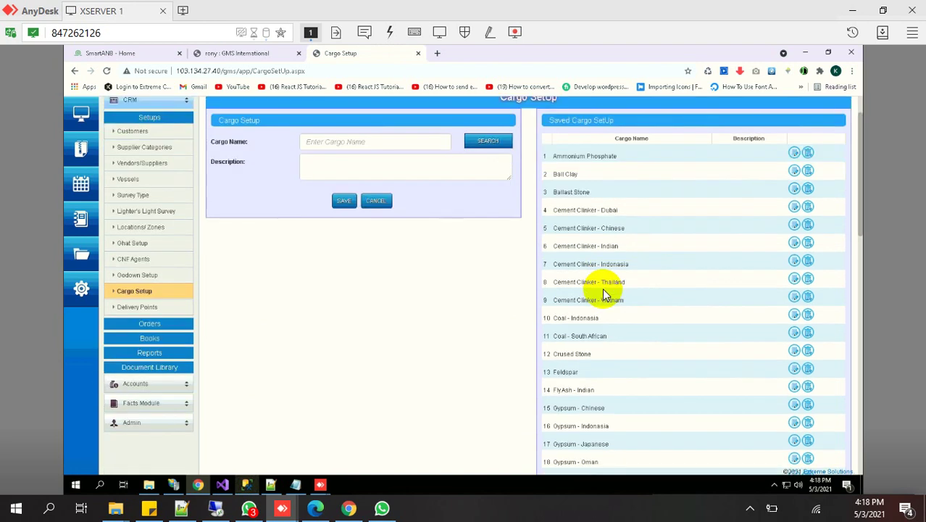
{"action": "scroll", "coordinate": [604, 295], "scroll_direction": "down", "scroll_amount": 10}
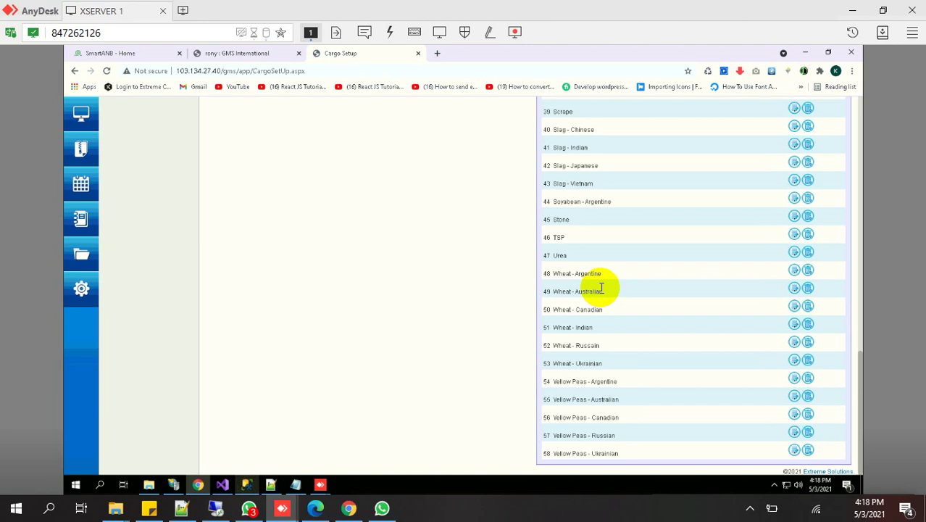
{"action": "scroll", "coordinate": [599, 419], "scroll_direction": "up", "scroll_amount": 4}
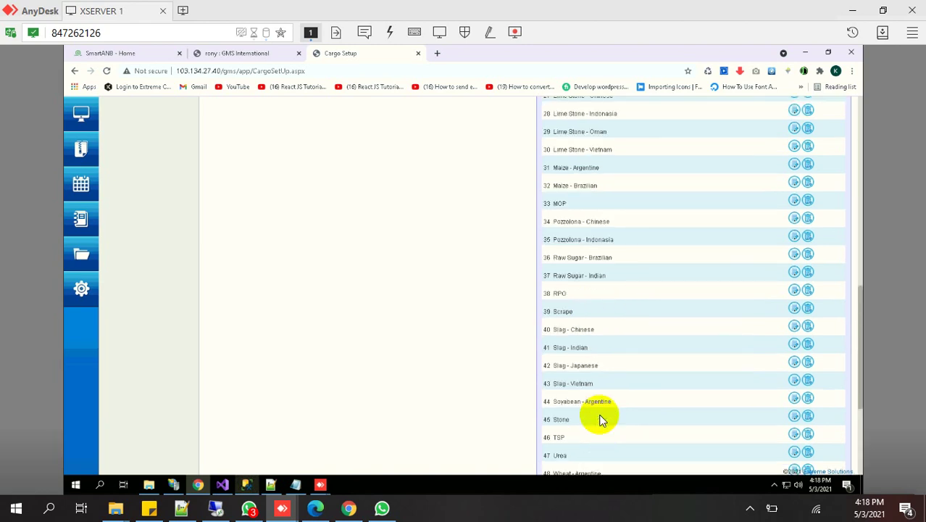
{"action": "scroll", "coordinate": [600, 419], "scroll_direction": "up", "scroll_amount": 10}
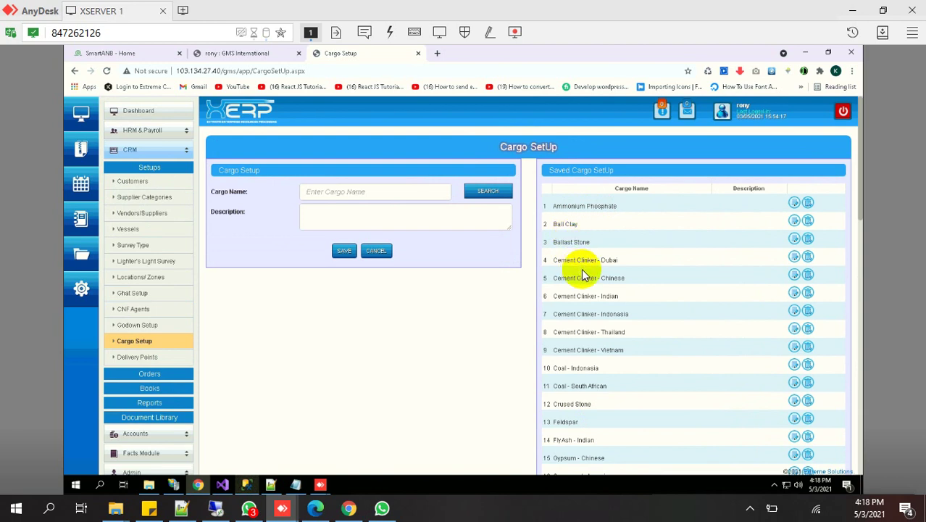
{"action": "double_click", "coordinate": [586, 259]}
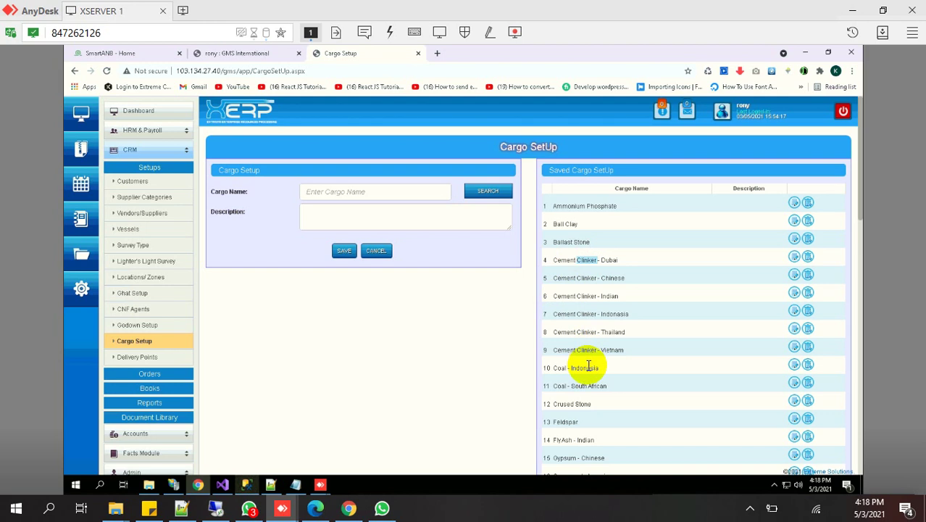
{"action": "double_click", "coordinate": [589, 367]}
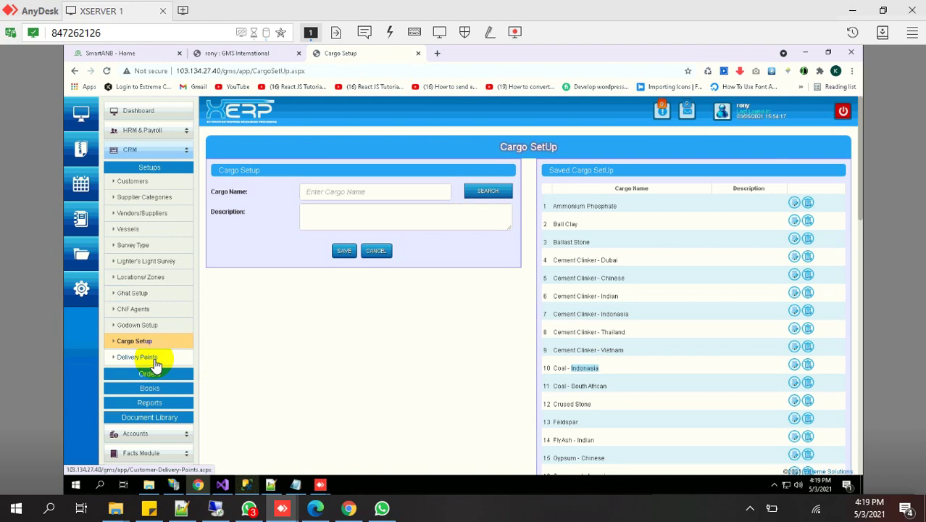
Open Delivery Points and choose BSRM Steel. as the Customer Company
{"action": "left_click", "coordinate": [154, 361]}
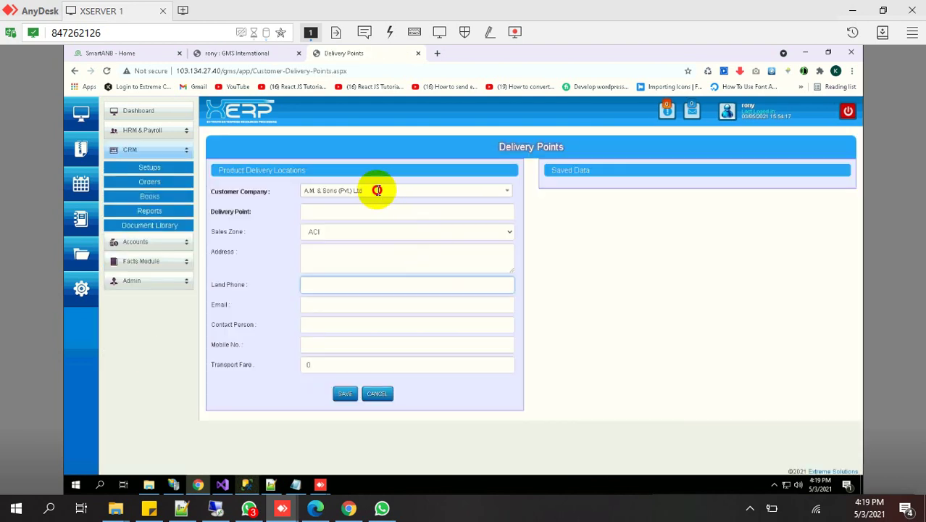
{"action": "left_click", "coordinate": [377, 192]}
{"action": "scroll", "coordinate": [378, 246], "scroll_direction": "down", "scroll_amount": 5}
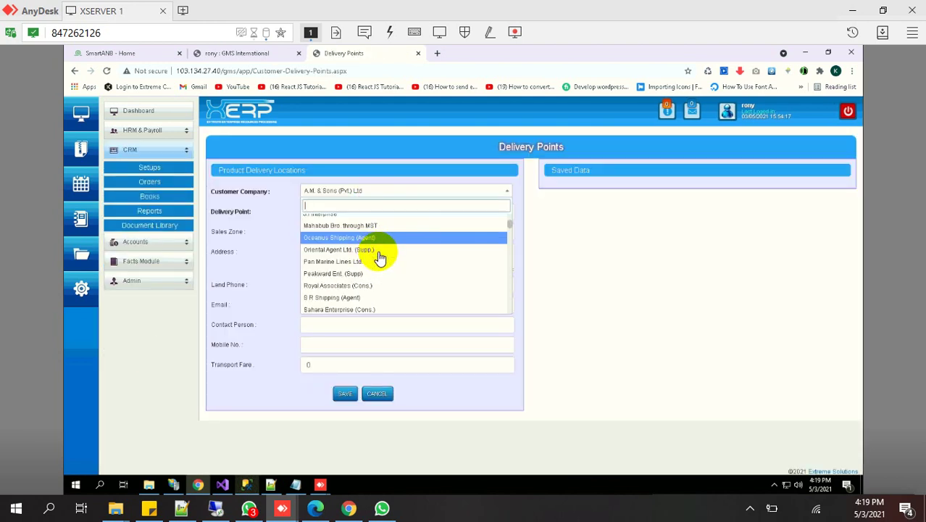
{"action": "scroll", "coordinate": [378, 257], "scroll_direction": "down", "scroll_amount": 12}
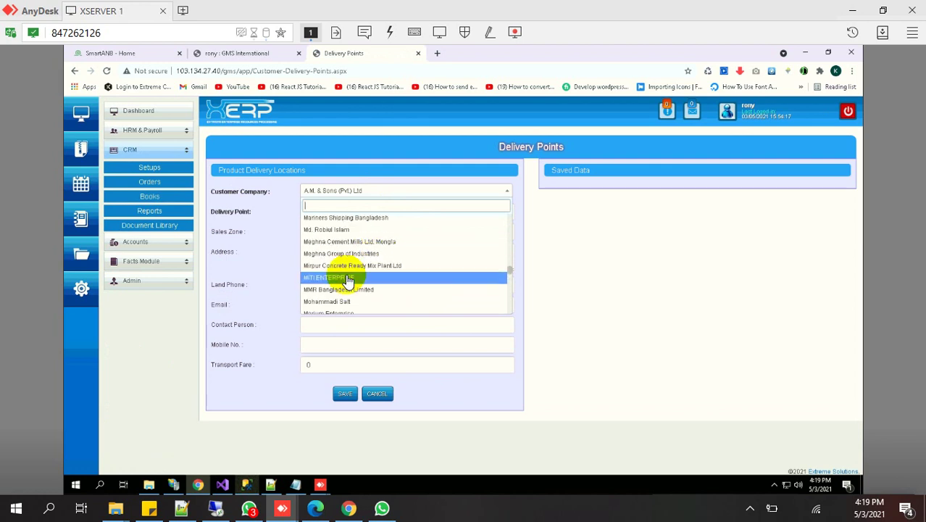
{"action": "scroll", "coordinate": [355, 268], "scroll_direction": "down", "scroll_amount": 8}
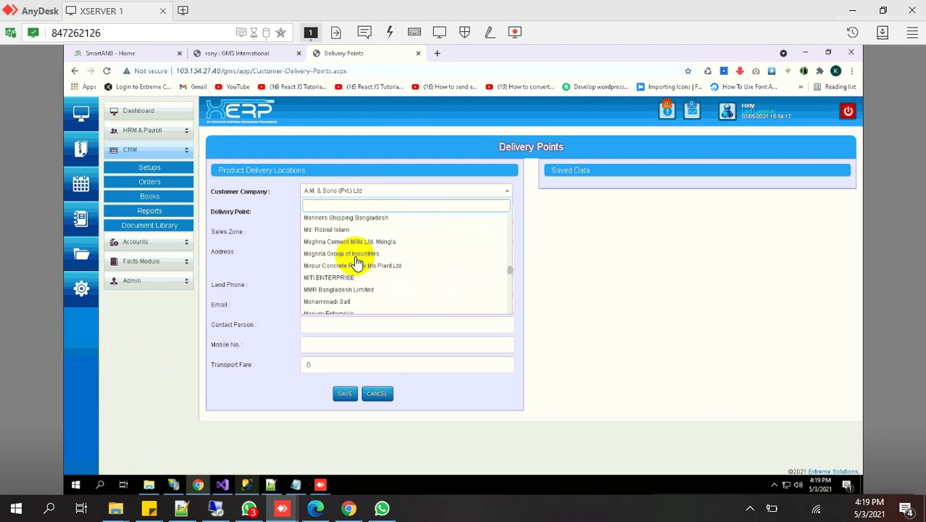
{"action": "scroll", "coordinate": [357, 261], "scroll_direction": "down", "scroll_amount": 8}
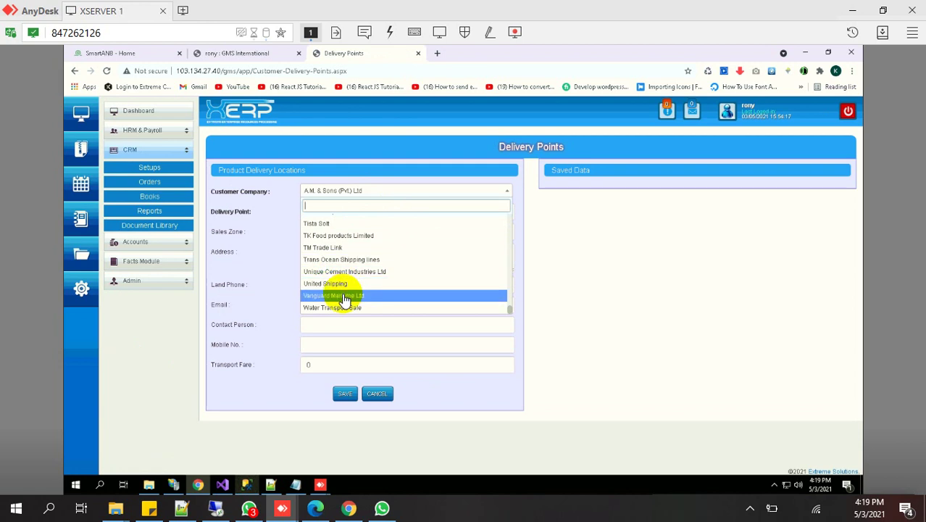
{"action": "scroll", "coordinate": [345, 297], "scroll_direction": "up", "scroll_amount": 10}
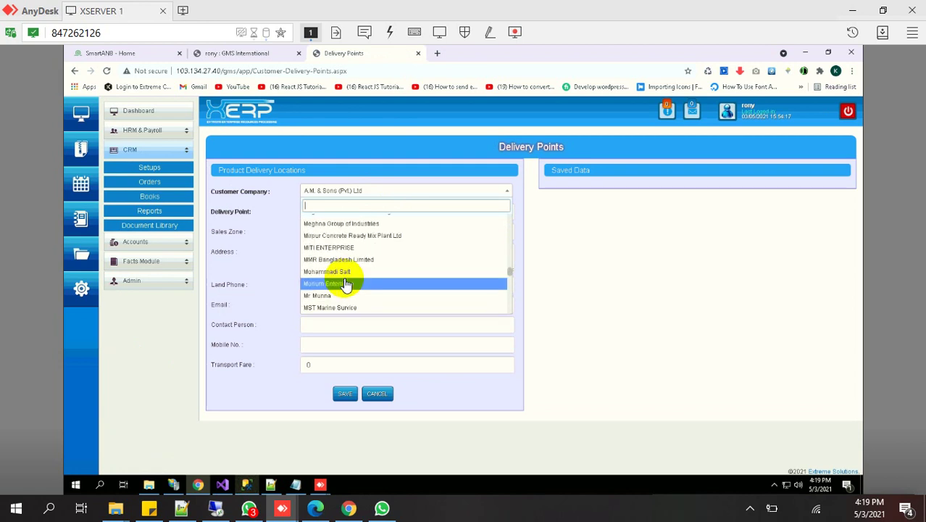
{"action": "scroll", "coordinate": [346, 284], "scroll_direction": "up", "scroll_amount": 10}
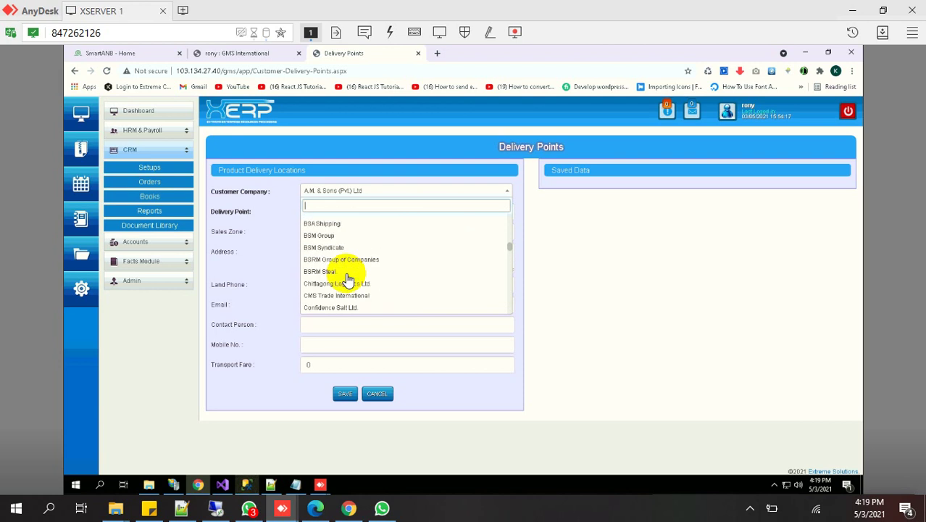
{"action": "scroll", "coordinate": [347, 281], "scroll_direction": "up", "scroll_amount": 6}
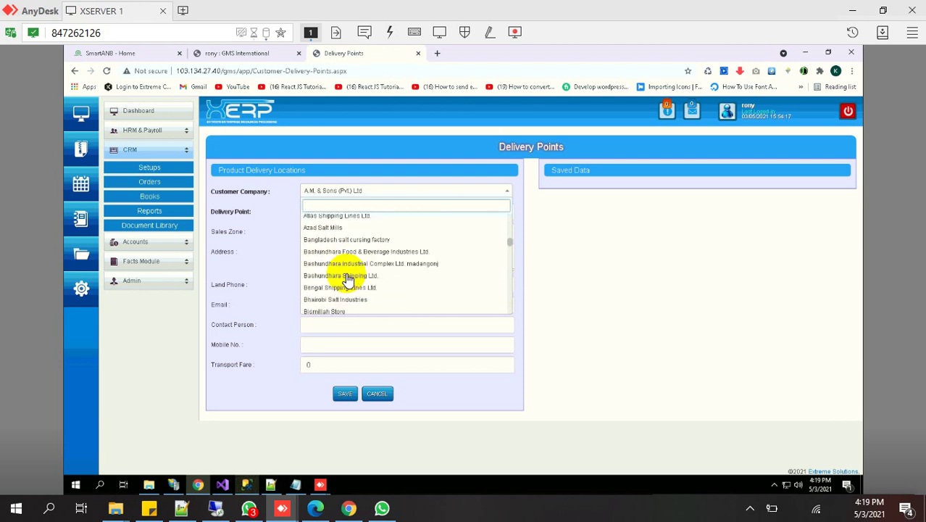
{"action": "scroll", "coordinate": [333, 293], "scroll_direction": "down", "scroll_amount": 6}
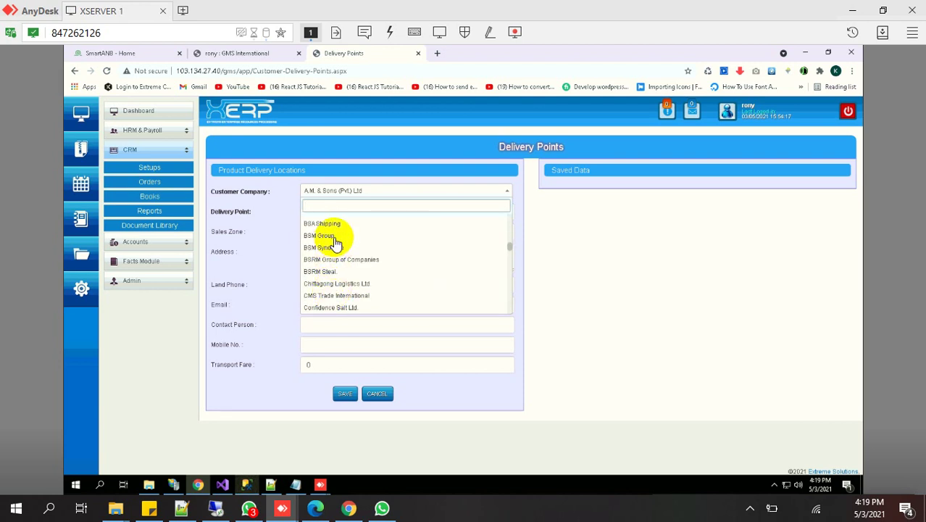
{"action": "left_click", "coordinate": [332, 273]}
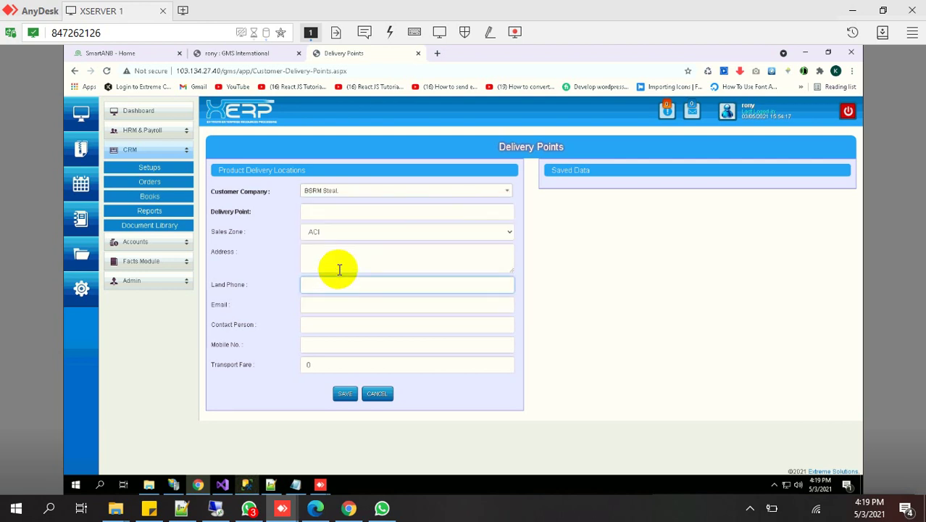
Step through the Name, Address, Land Phone, Email, Contact Person and Mobile fields
{"action": "left_click", "coordinate": [327, 214]}
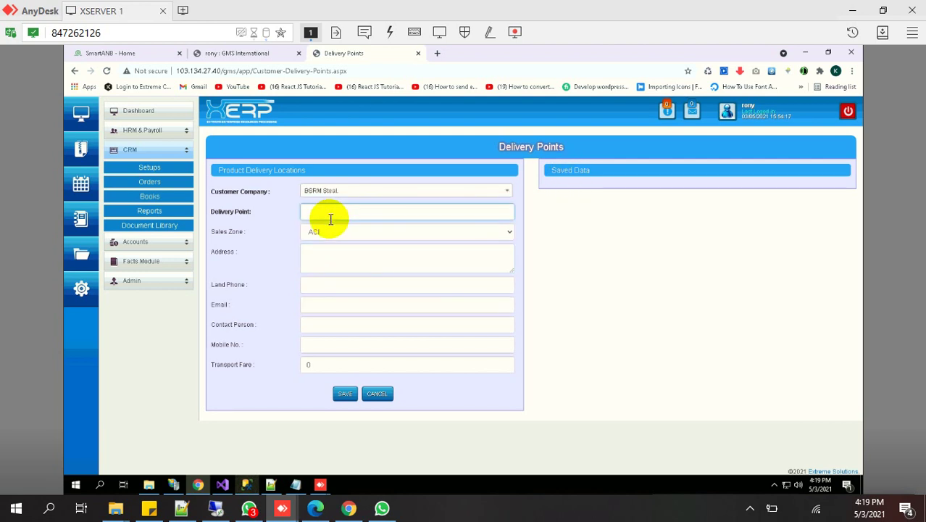
{"action": "left_click", "coordinate": [361, 265]}
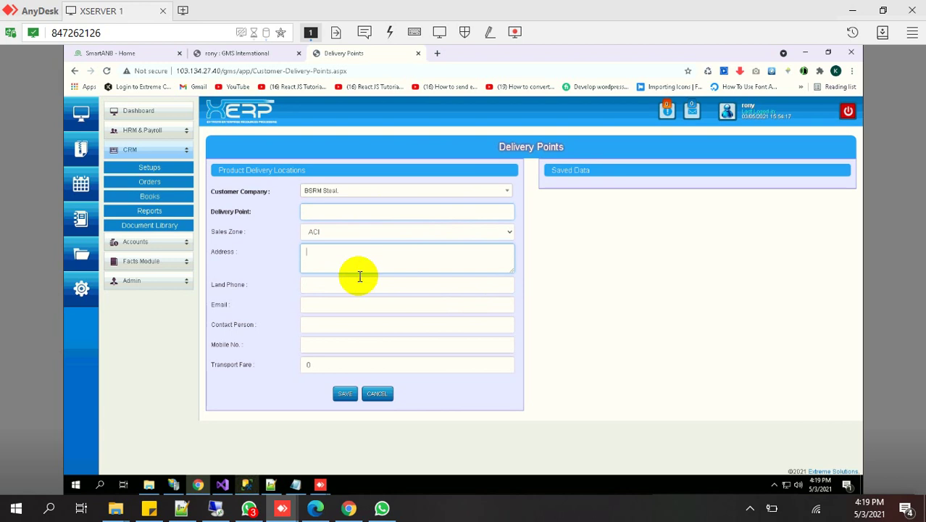
{"action": "left_click", "coordinate": [347, 288]}
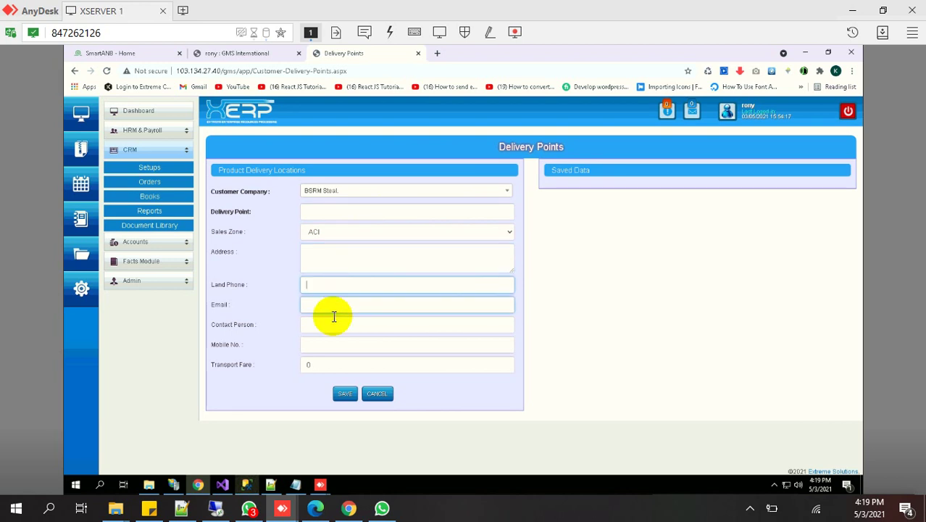
{"action": "left_click", "coordinate": [331, 311]}
{"action": "left_click", "coordinate": [331, 331]}
{"action": "left_click", "coordinate": [317, 347]}
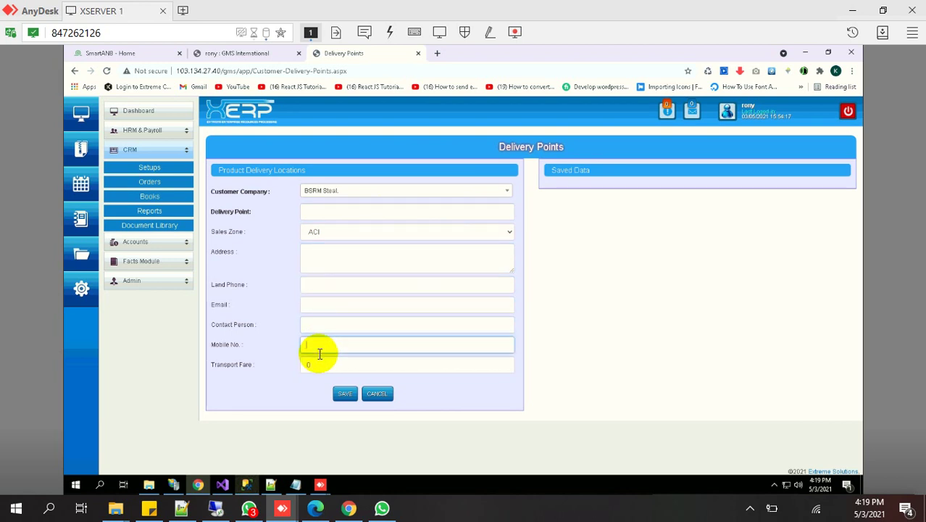
Expand the sidebar down to CRM Orders and open New Work Order, prefilled for vessel ABDULLAH
{"action": "left_click", "coordinate": [154, 135]}
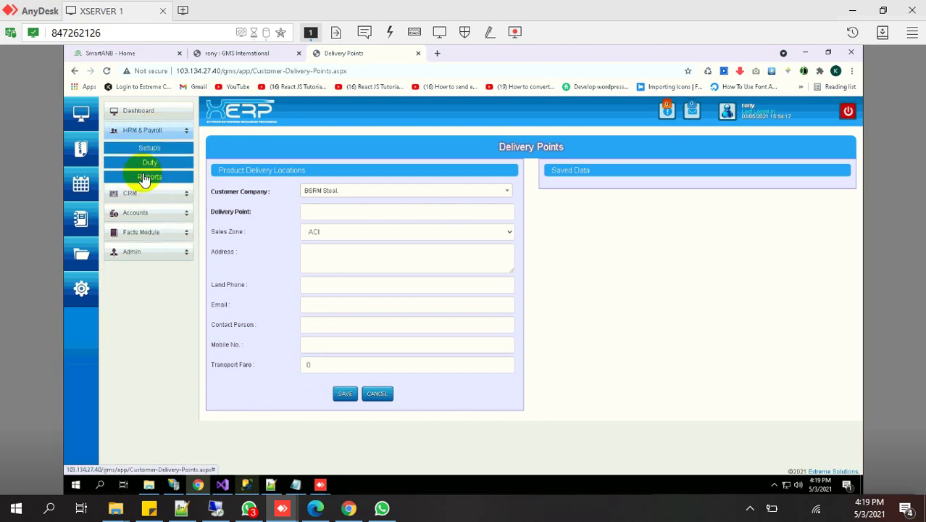
{"action": "left_click", "coordinate": [141, 192]}
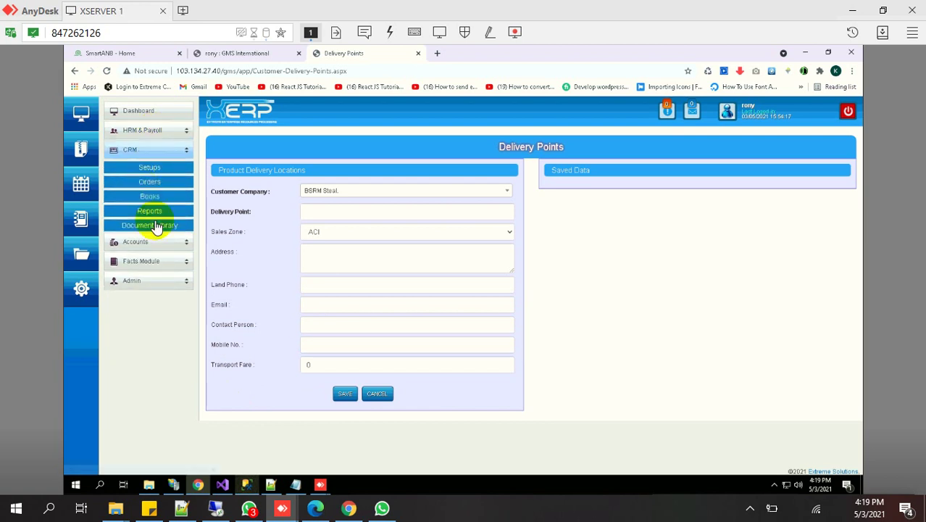
{"action": "left_click", "coordinate": [158, 227]}
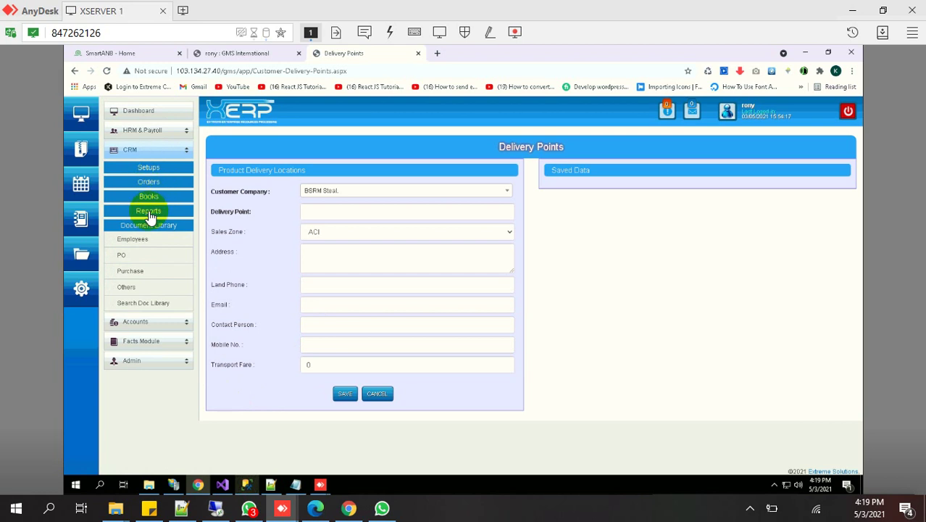
{"action": "left_click", "coordinate": [148, 212]}
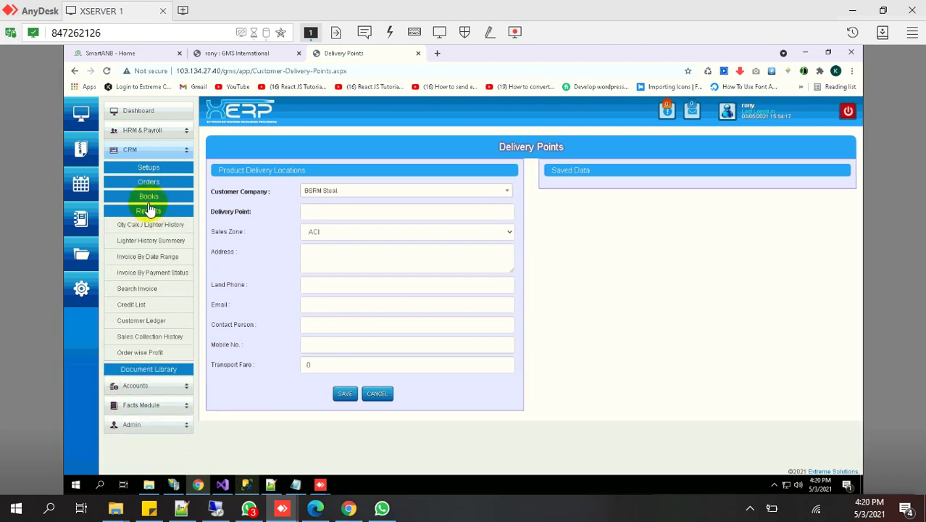
{"action": "left_click", "coordinate": [148, 167]}
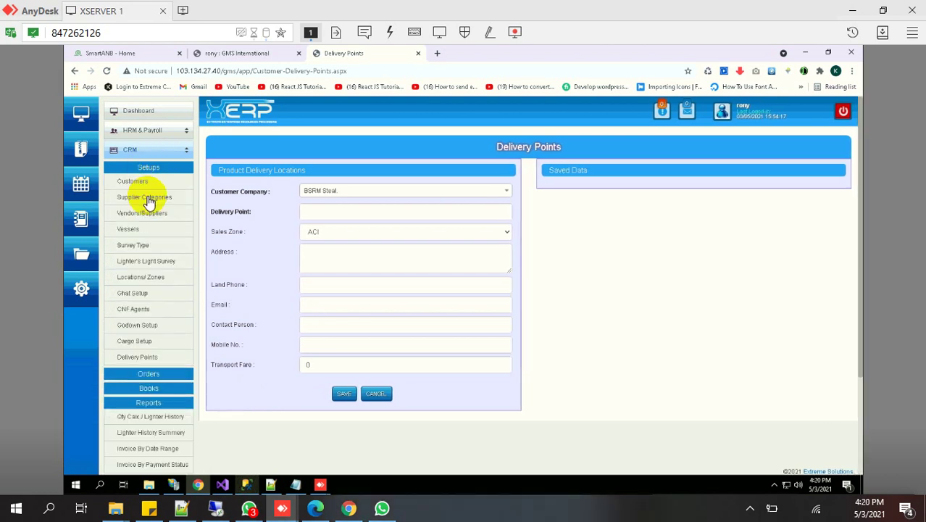
{"action": "left_click", "coordinate": [140, 377]}
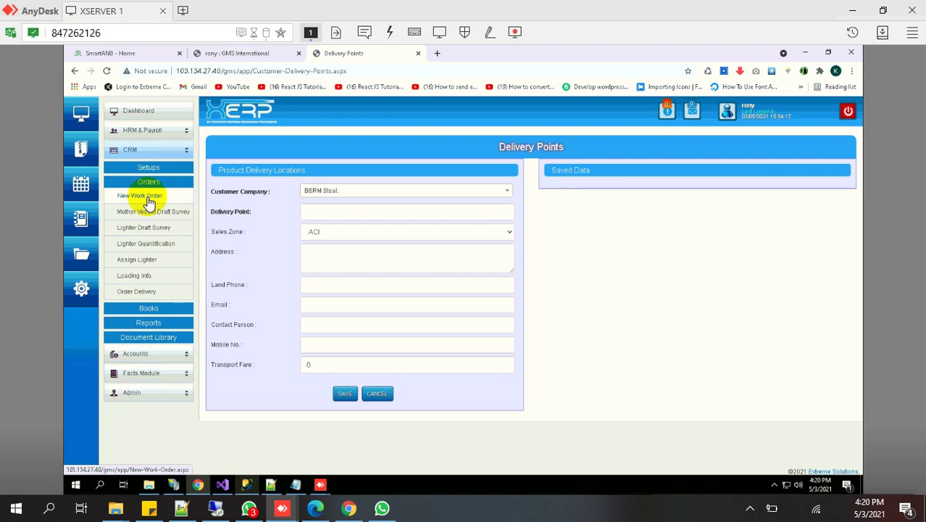
{"action": "left_click", "coordinate": [148, 200]}
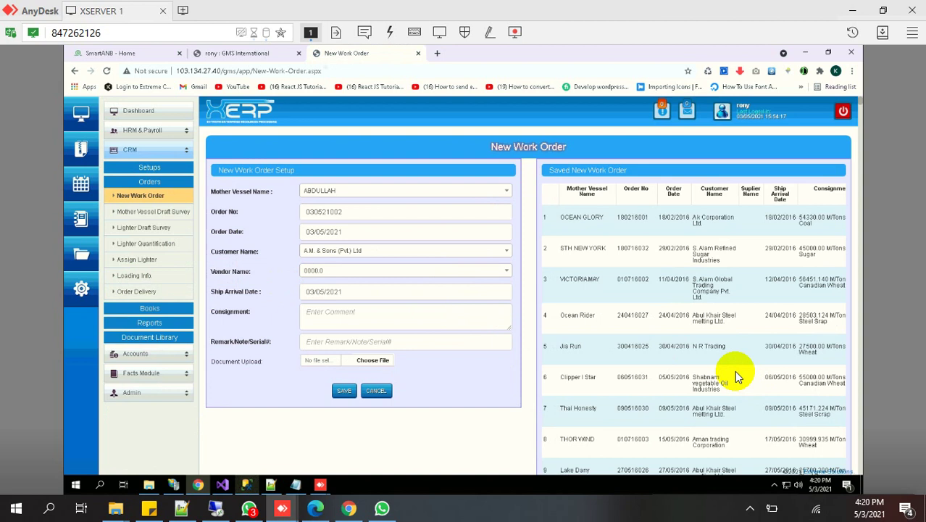
Look over the New Work Order form and choose TM Trade Link as the vendor
{"action": "scroll", "coordinate": [677, 405], "scroll_direction": "down", "scroll_amount": 2}
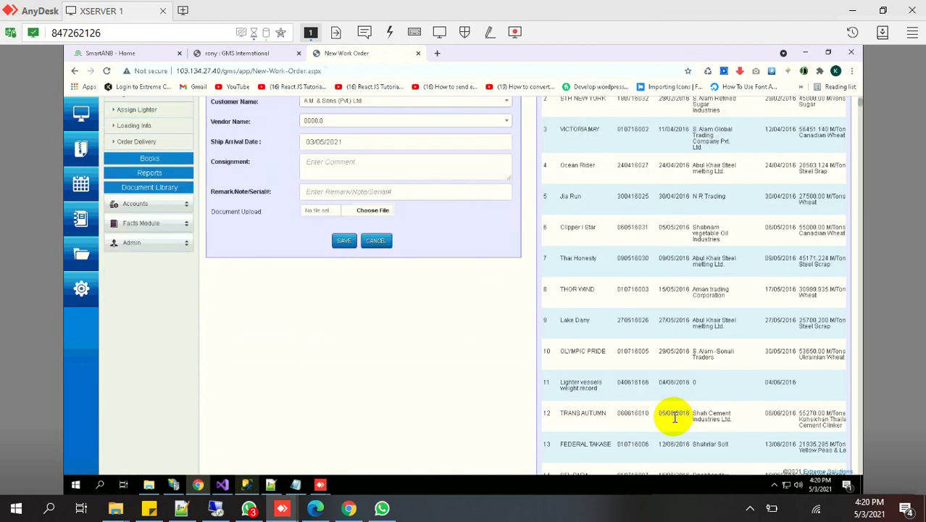
{"action": "scroll", "coordinate": [674, 417], "scroll_direction": "down", "scroll_amount": 7}
{"action": "scroll", "coordinate": [672, 420], "scroll_direction": "up", "scroll_amount": 4}
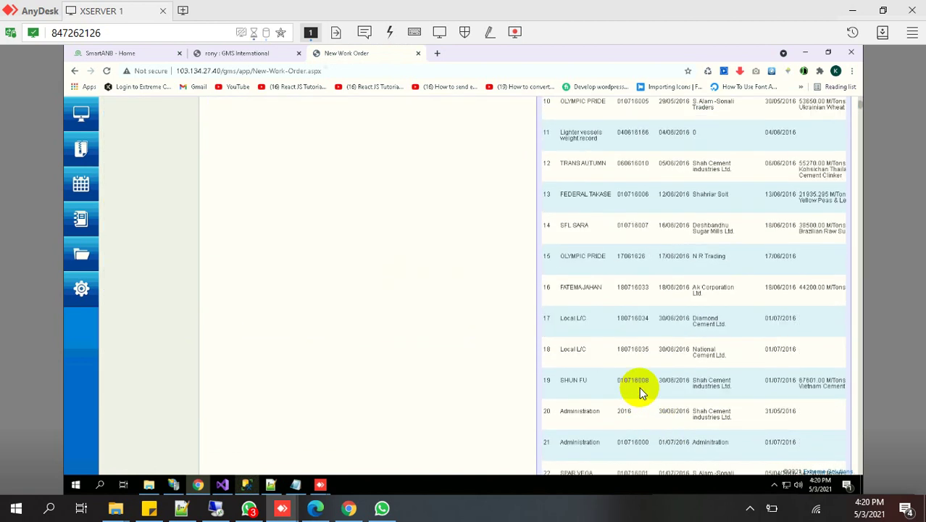
{"action": "scroll", "coordinate": [641, 391], "scroll_direction": "up", "scroll_amount": 5}
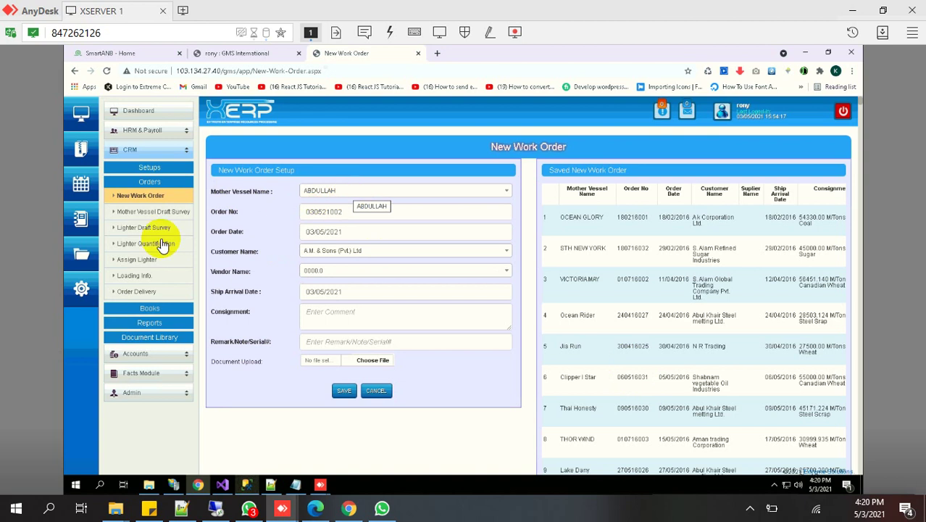
{"action": "left_click", "coordinate": [344, 213]}
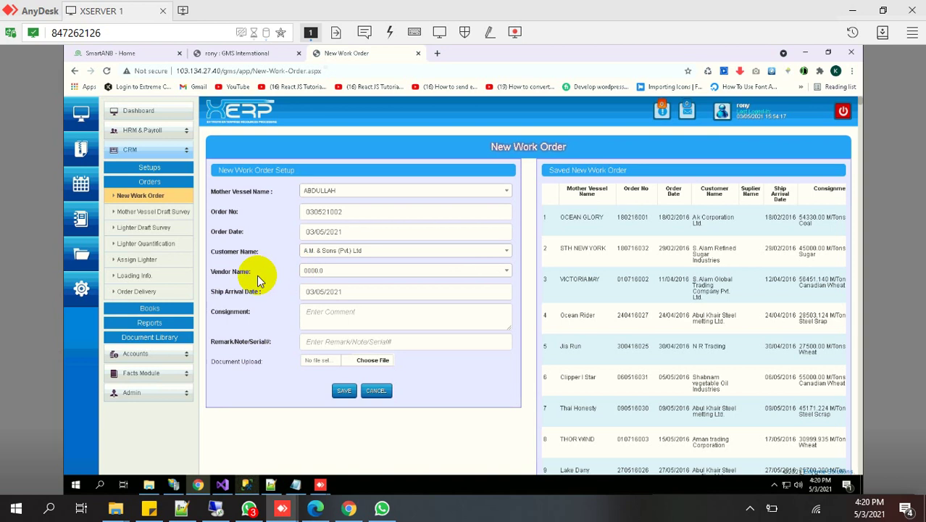
{"action": "left_click", "coordinate": [501, 271]}
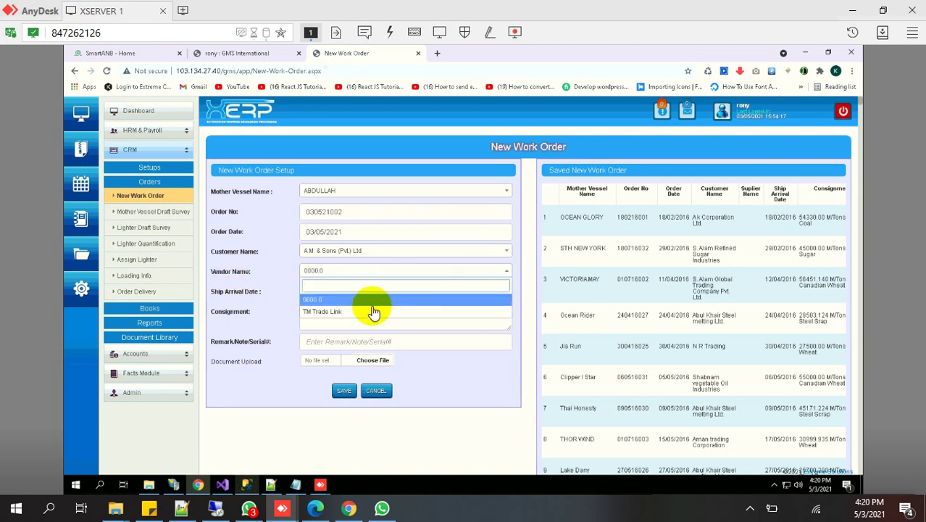
{"action": "left_click", "coordinate": [366, 311]}
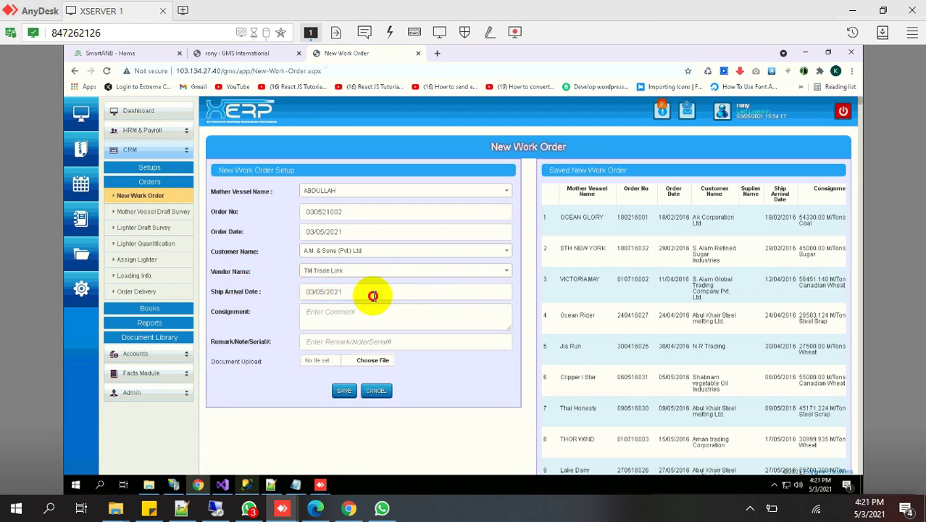
Keep the 03/05/2021 ship arrival date and leave the Consignment and Remark fields unchanged
{"action": "left_click_drag", "start_coordinate": [372, 293], "coordinate": [507, 145]}
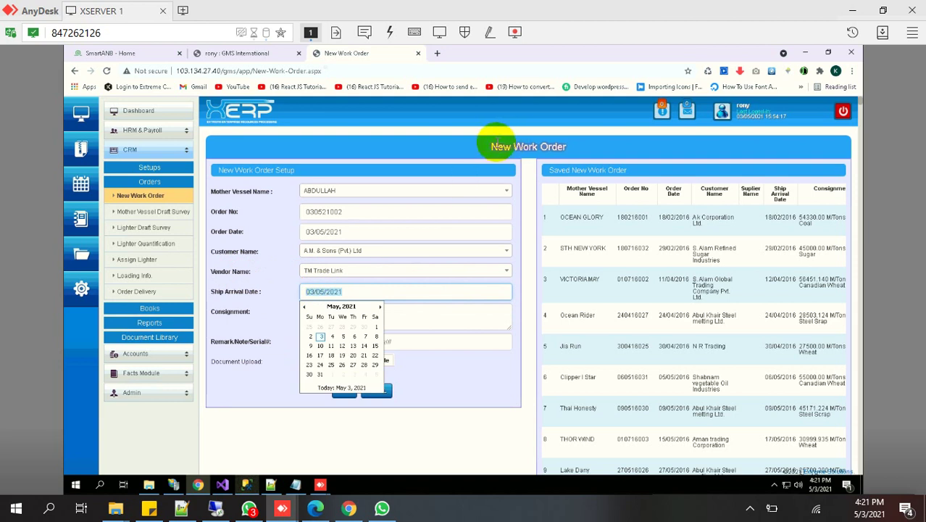
{"action": "left_click", "coordinate": [244, 329]}
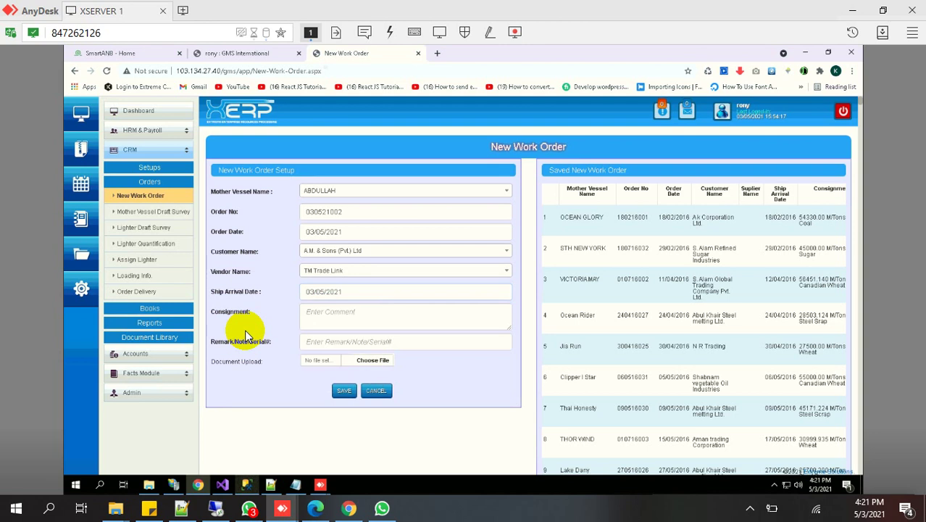
{"action": "left_click", "coordinate": [350, 313]}
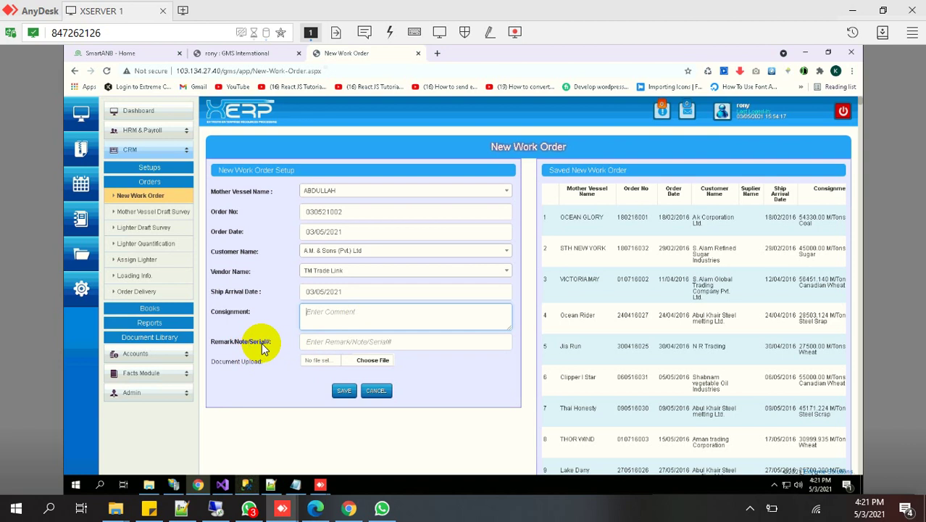
{"action": "left_click", "coordinate": [323, 339]}
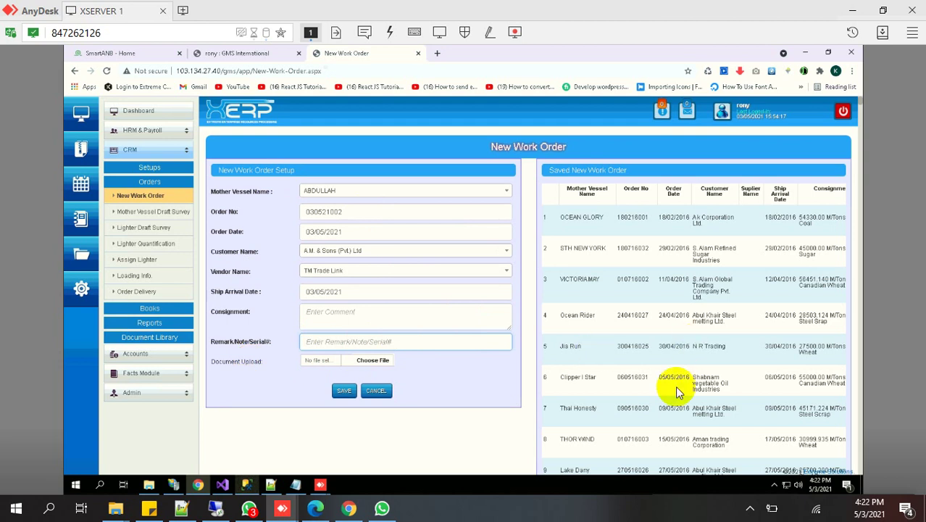
{"action": "scroll", "coordinate": [496, 460], "scroll_direction": "down", "scroll_amount": 2}
{"action": "scroll", "coordinate": [491, 456], "scroll_direction": "down", "scroll_amount": 6}
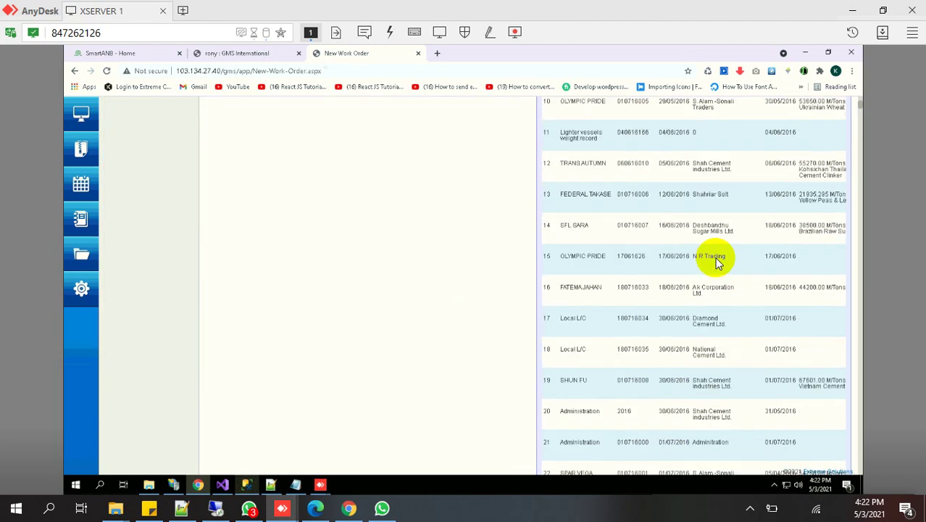
{"action": "left_click_drag", "start_coordinate": [861, 107], "coordinate": [856, 473]}
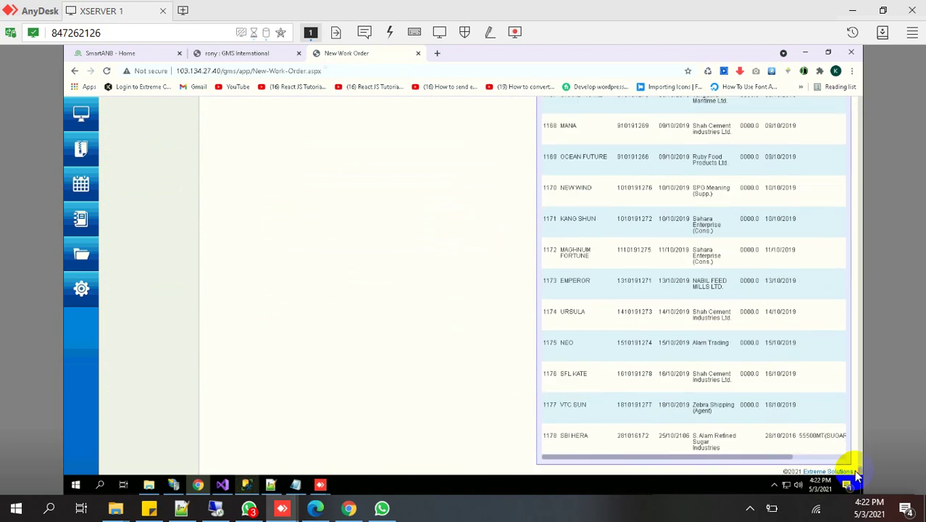
{"action": "left_click", "coordinate": [822, 456]}
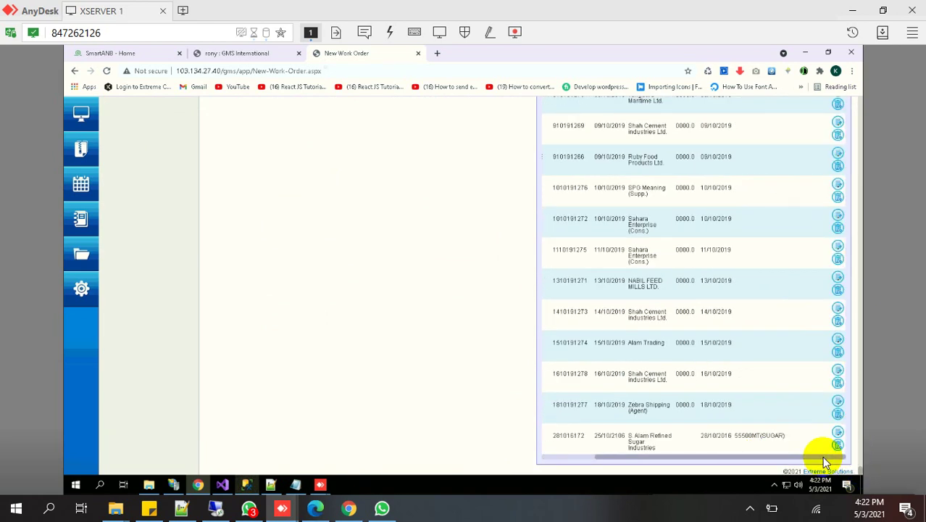
{"action": "left_click_drag", "start_coordinate": [870, 239], "coordinate": [841, 93]}
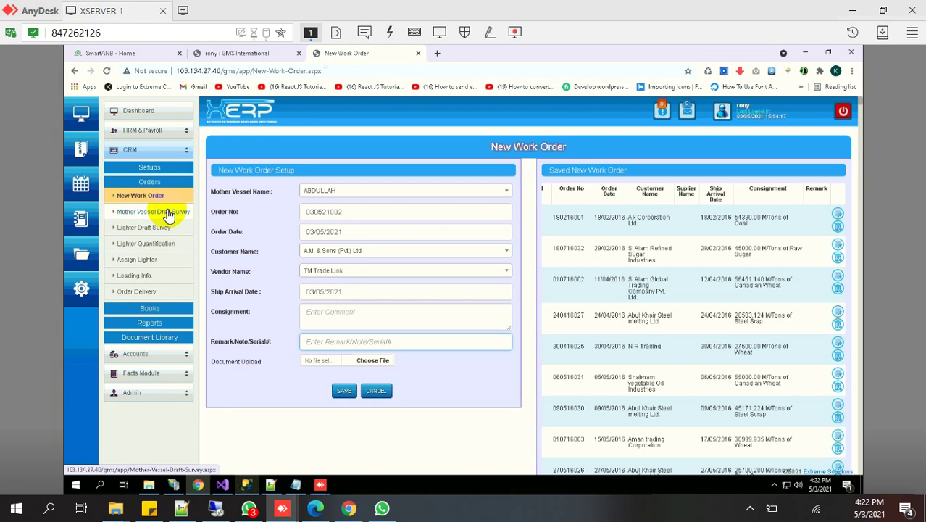
Open Mother Vessel Draft Survey, browse its Survey Type options, then switch to Lighter Draft Survey
{"action": "left_click", "coordinate": [167, 212]}
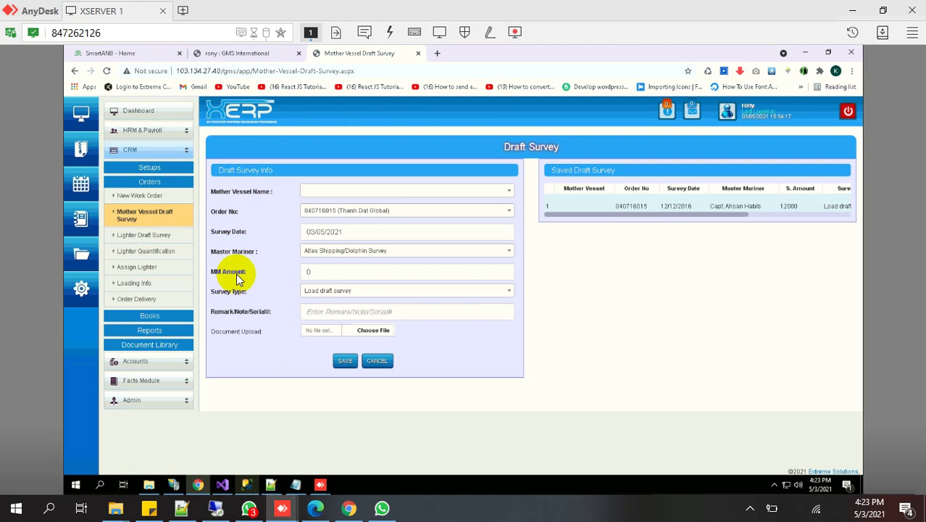
{"action": "left_click", "coordinate": [413, 292]}
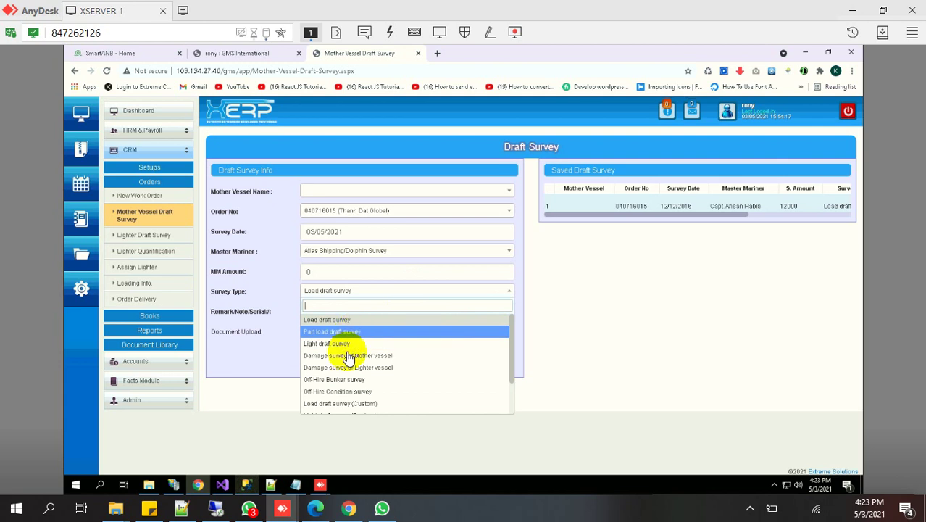
{"action": "scroll", "coordinate": [347, 358], "scroll_direction": "down", "scroll_amount": 1}
{"action": "scroll", "coordinate": [337, 377], "scroll_direction": "up", "scroll_amount": 1}
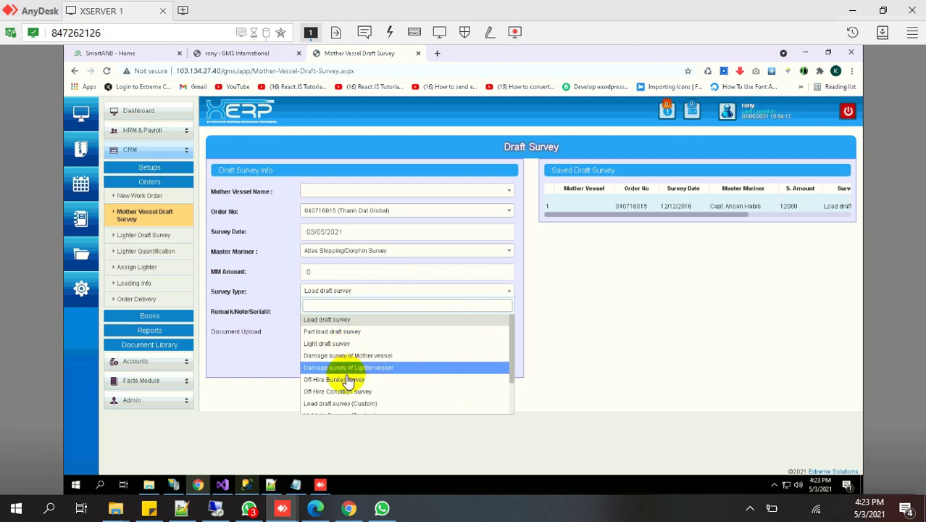
{"action": "scroll", "coordinate": [339, 397], "scroll_direction": "down", "scroll_amount": 1}
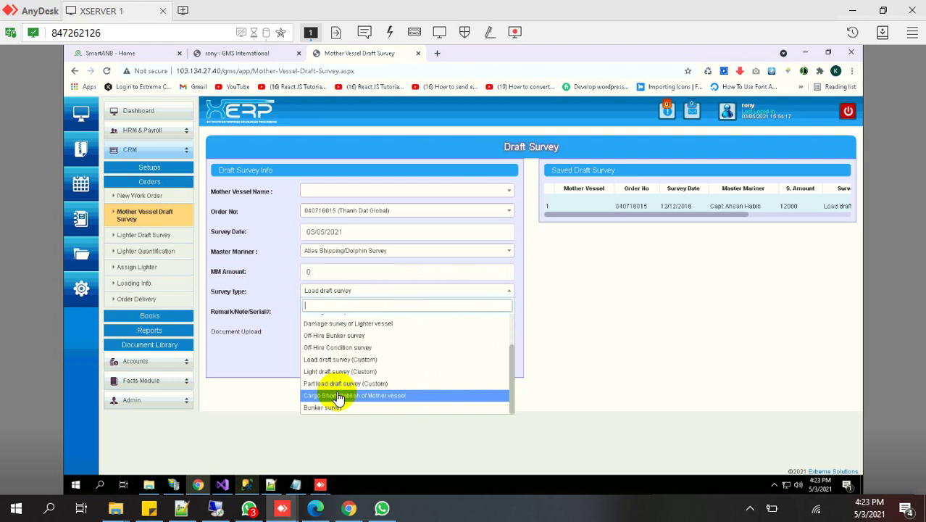
{"action": "left_click", "coordinate": [158, 238]}
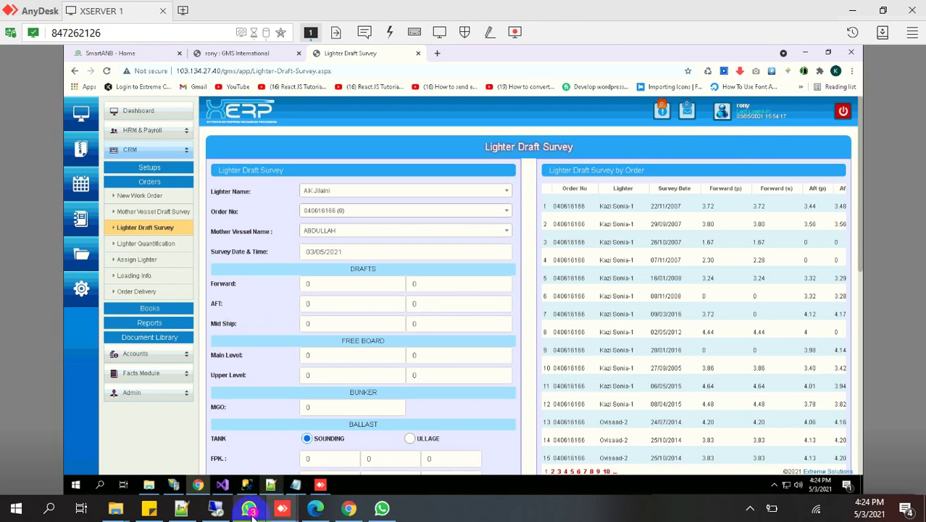
Flip between Edge and Chrome tabs, ending on Chrome's novecx.com Cloudflare dashboard
{"action": "left_click", "coordinate": [314, 509]}
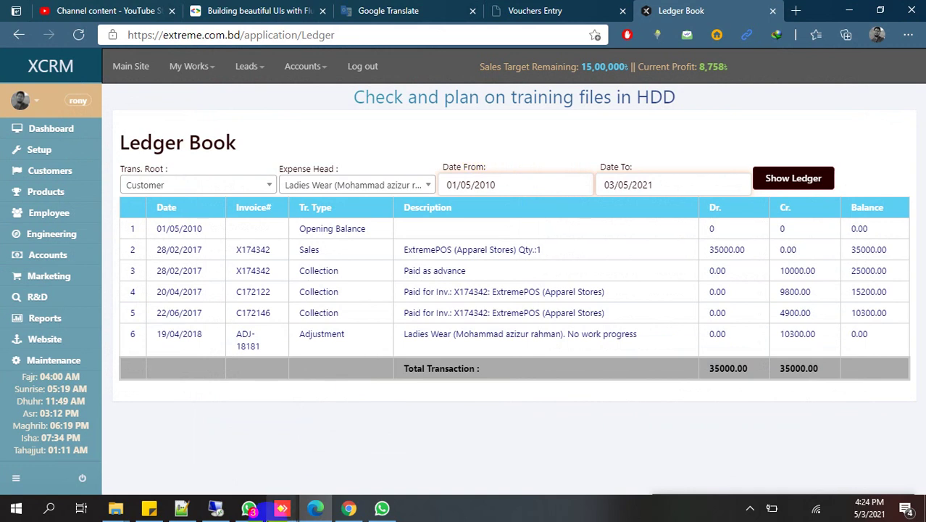
{"action": "left_click", "coordinate": [349, 508]}
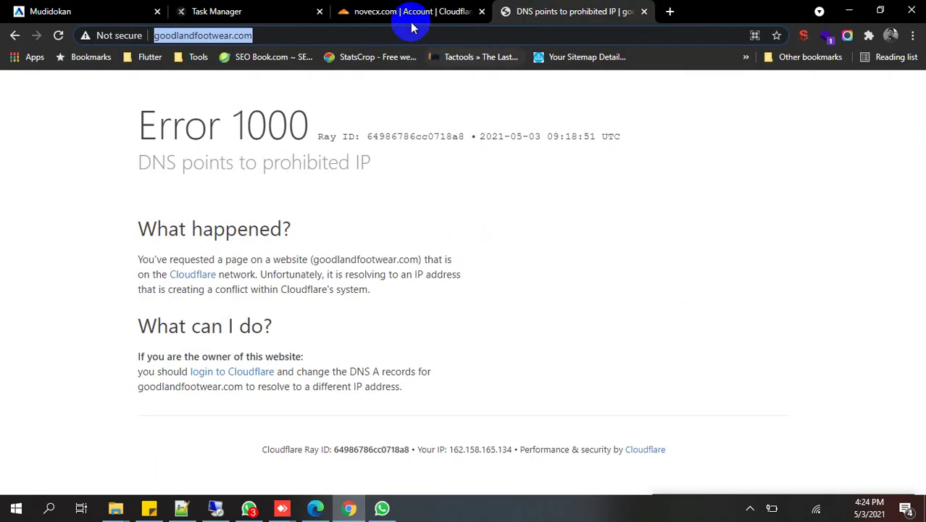
{"action": "left_click", "coordinate": [402, 12]}
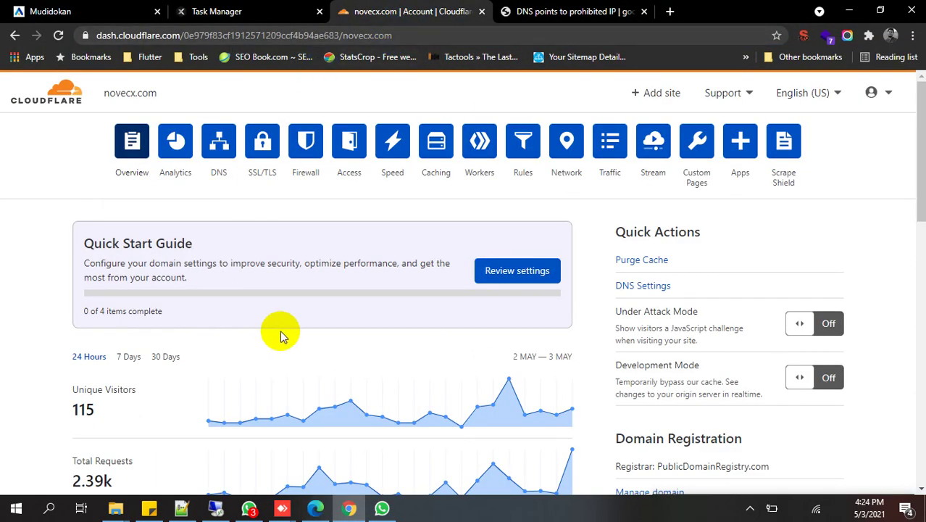
{"action": "left_click", "coordinate": [224, 12]}
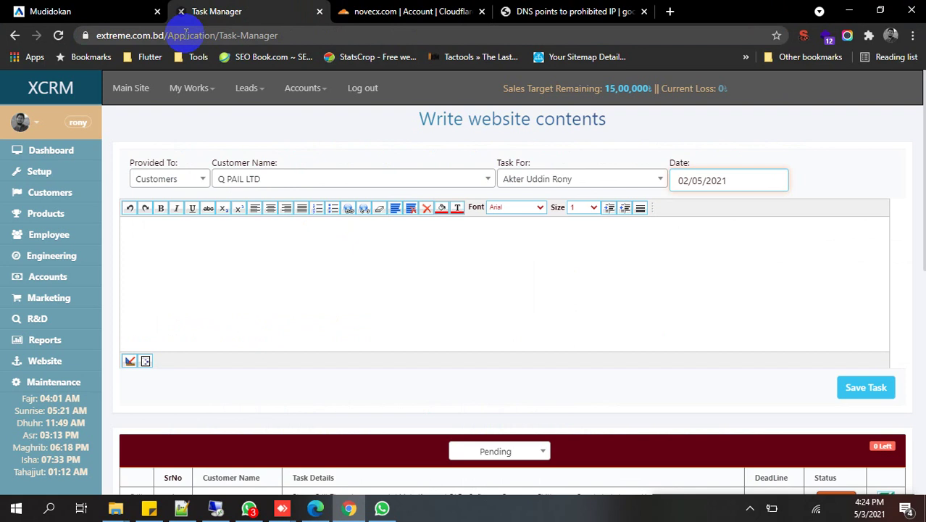
{"action": "left_click", "coordinate": [123, 11]}
{"action": "left_click", "coordinate": [250, 14]}
{"action": "left_click", "coordinate": [360, 12]}
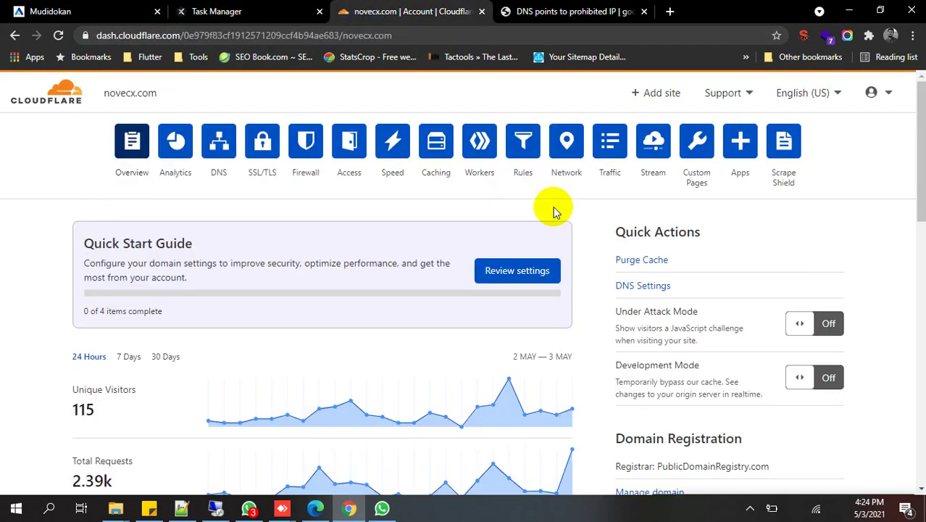
{"action": "scroll", "coordinate": [709, 421], "scroll_direction": "down", "scroll_amount": 15}
{"action": "scroll", "coordinate": [671, 422], "scroll_direction": "up", "scroll_amount": 10}
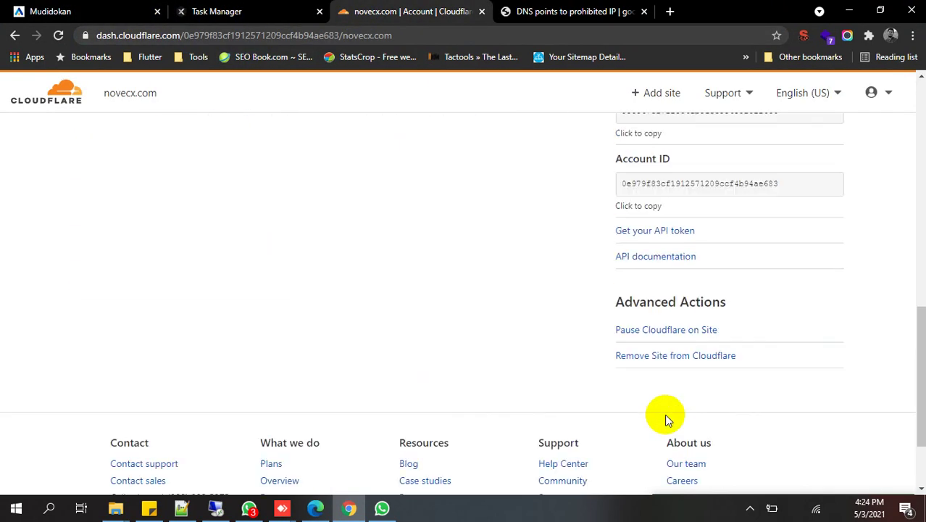
{"action": "left_click", "coordinate": [315, 508]}
{"action": "left_click", "coordinate": [348, 508]}
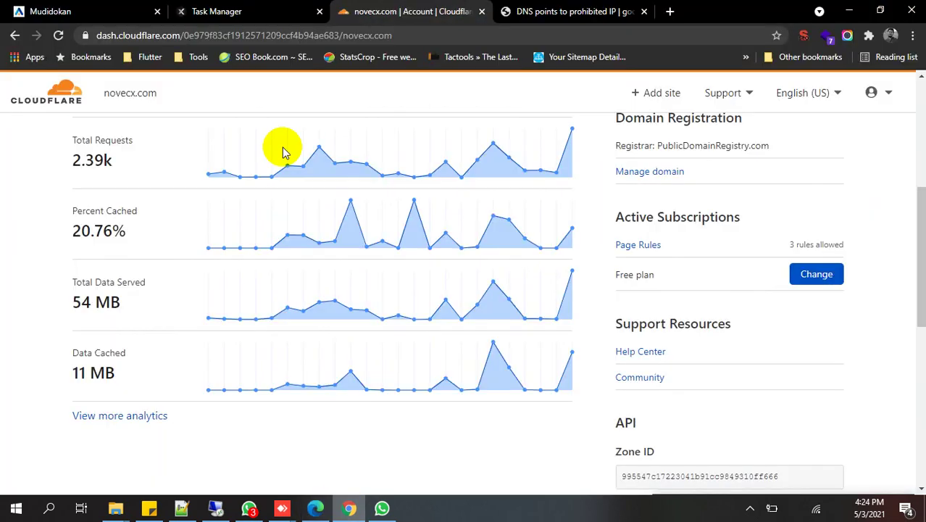
Copy 'cloudflare' into a new Edge tab, log in to Cloudflare, then return to the XERP session
{"action": "double_click", "coordinate": [150, 36]}
{"action": "right_click", "coordinate": [160, 36]}
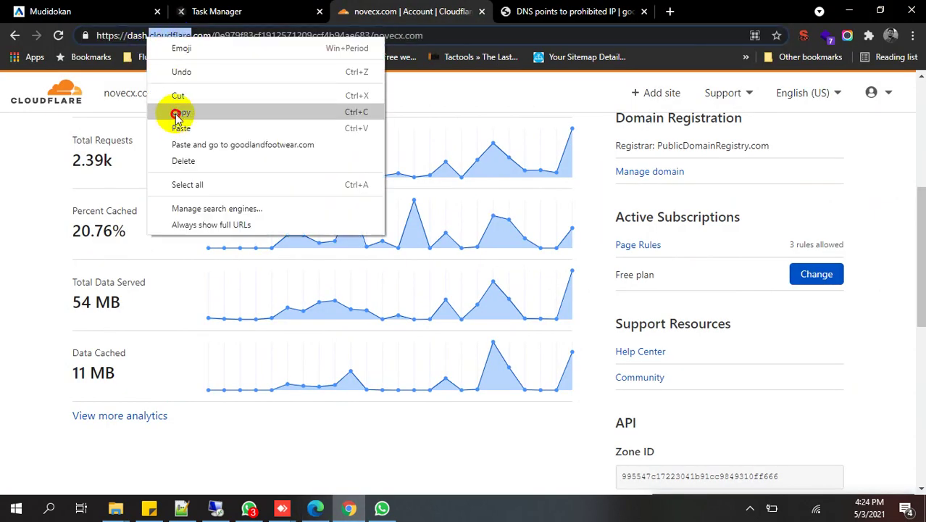
{"action": "left_click", "coordinate": [217, 109]}
{"action": "left_click", "coordinate": [349, 508]}
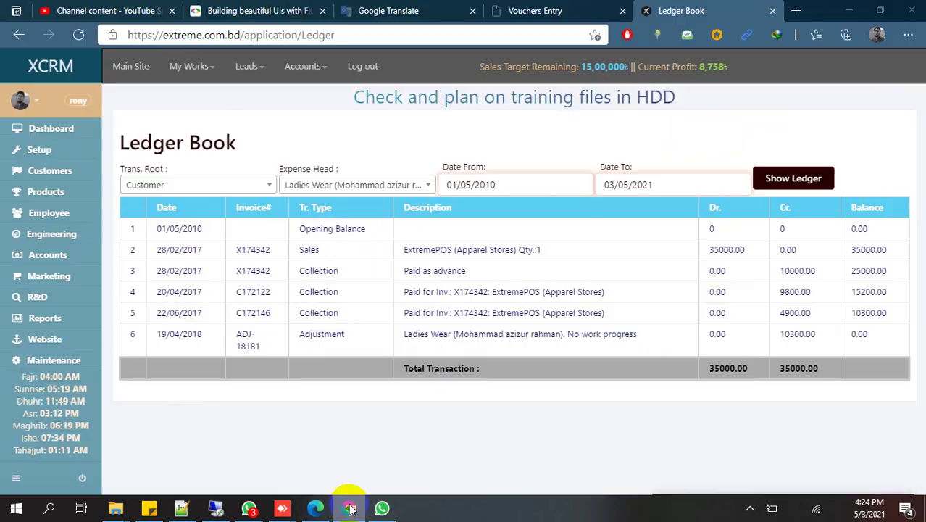
{"action": "left_click", "coordinate": [795, 10]}
{"action": "right_click", "coordinate": [534, 35]}
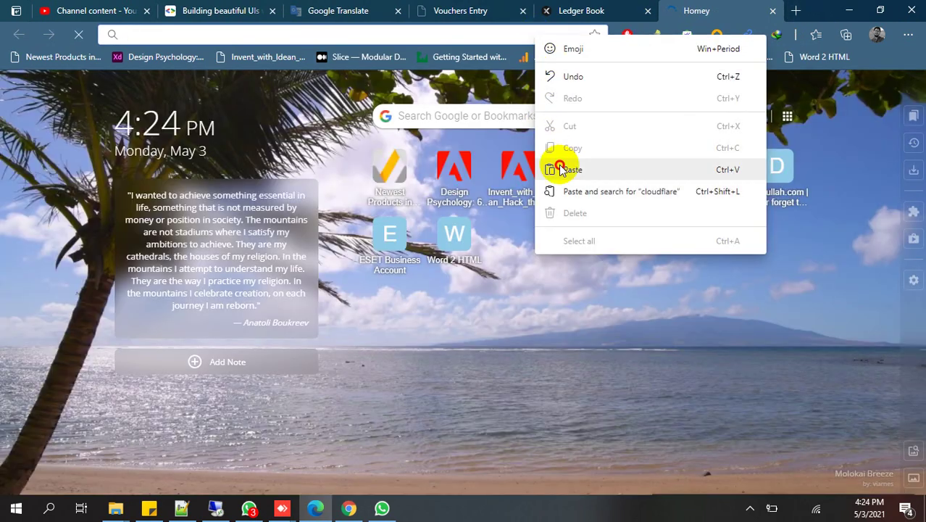
{"action": "left_click", "coordinate": [558, 166]}
{"action": "key", "text": "Return"}
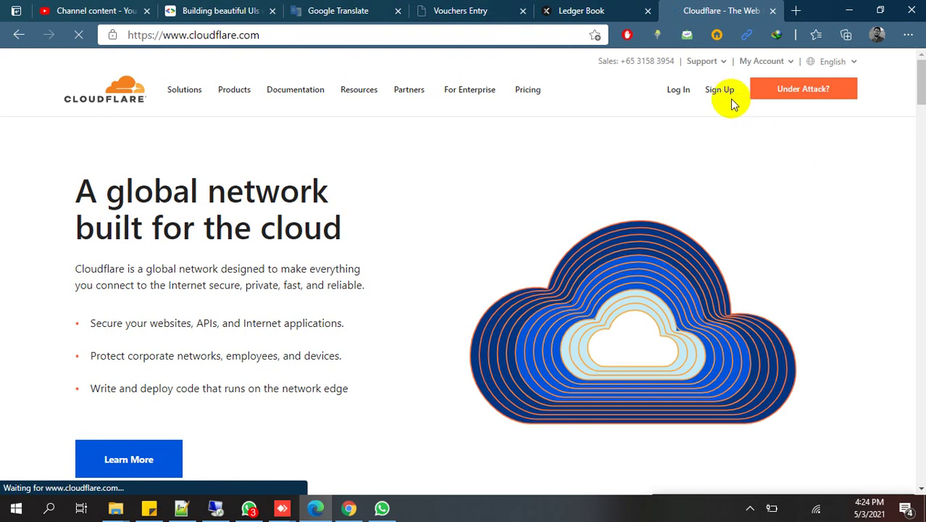
{"action": "left_click", "coordinate": [677, 91]}
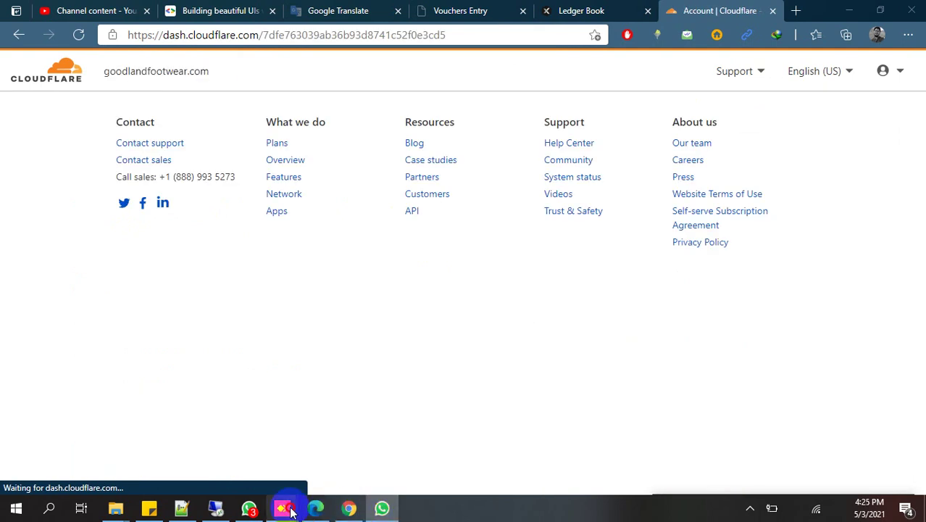
{"action": "mouse_move", "coordinate": [289, 512]}
{"action": "left_click", "coordinate": [361, 420]}
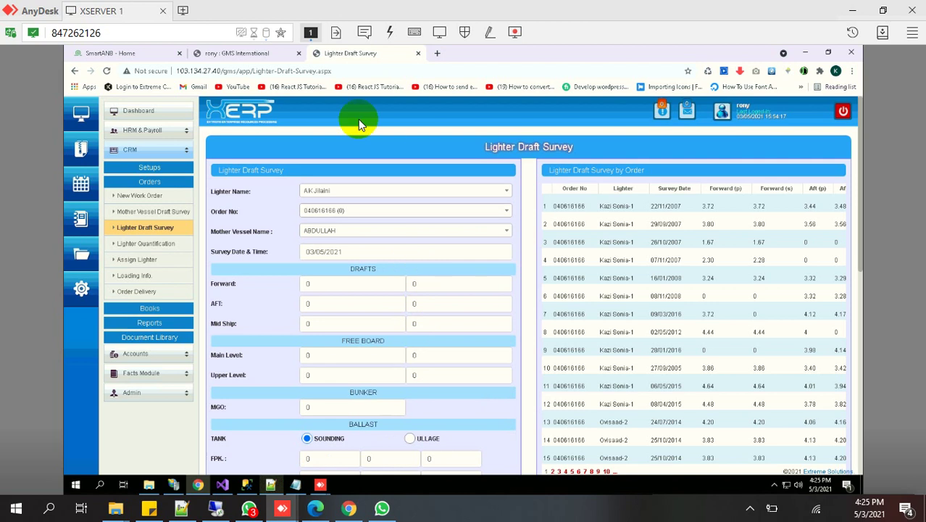
Put the AnyDesk remote view in fullscreen and focus the Lighter Draft Survey's second Main Level field
{"action": "left_click", "coordinate": [441, 33]}
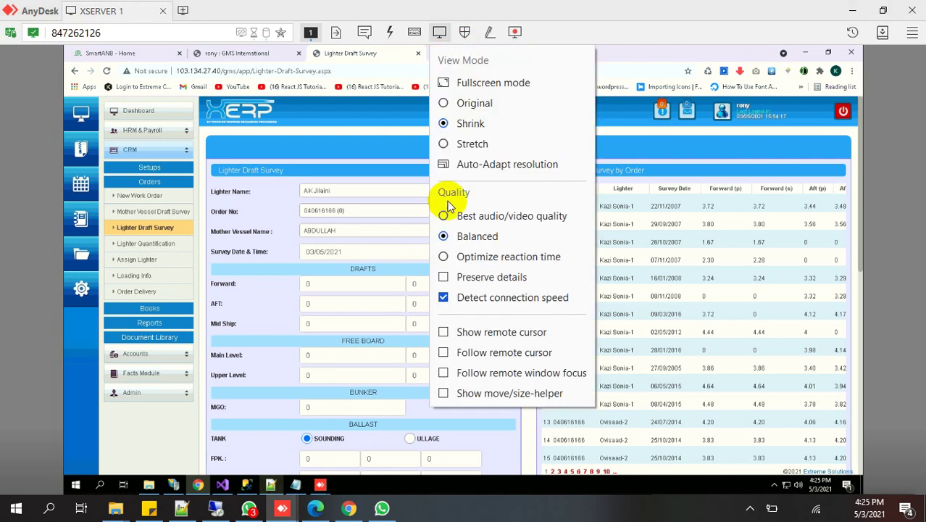
{"action": "left_click", "coordinate": [493, 83]}
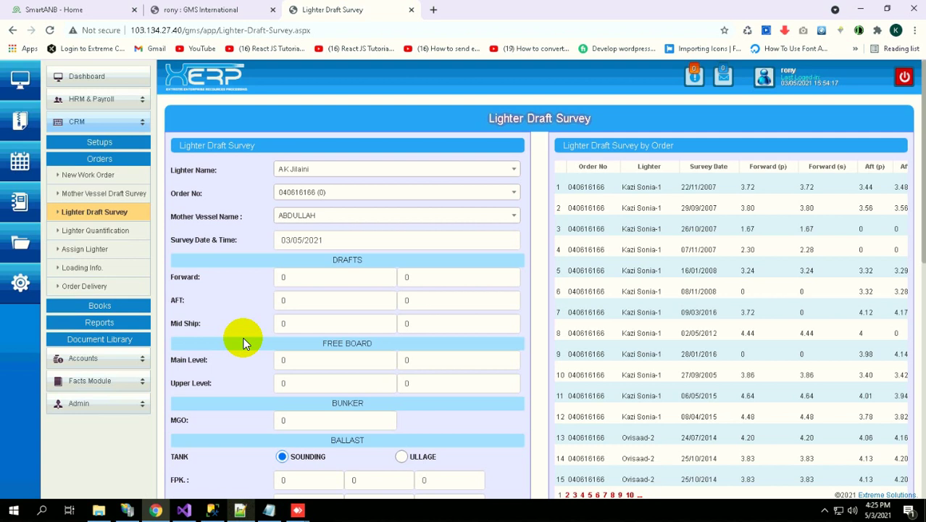
{"action": "double_click", "coordinate": [124, 305]}
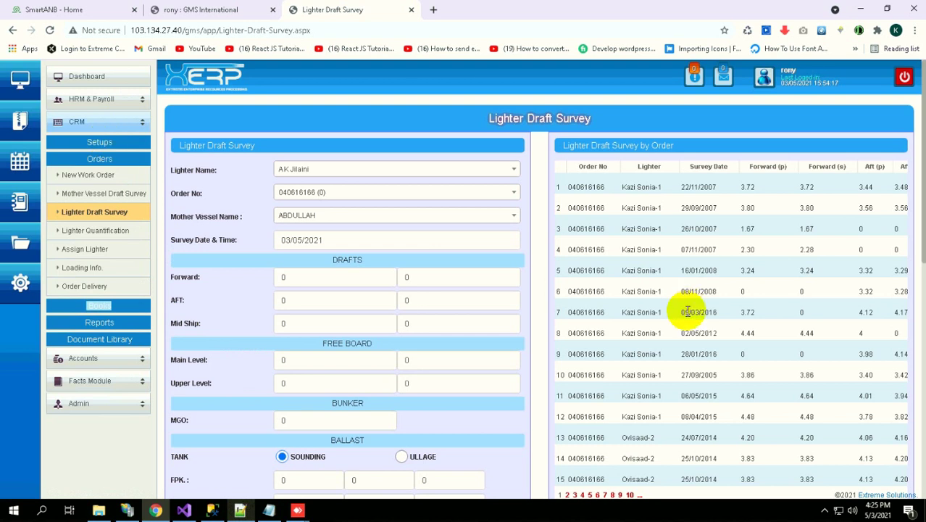
{"action": "left_click", "coordinate": [424, 363]}
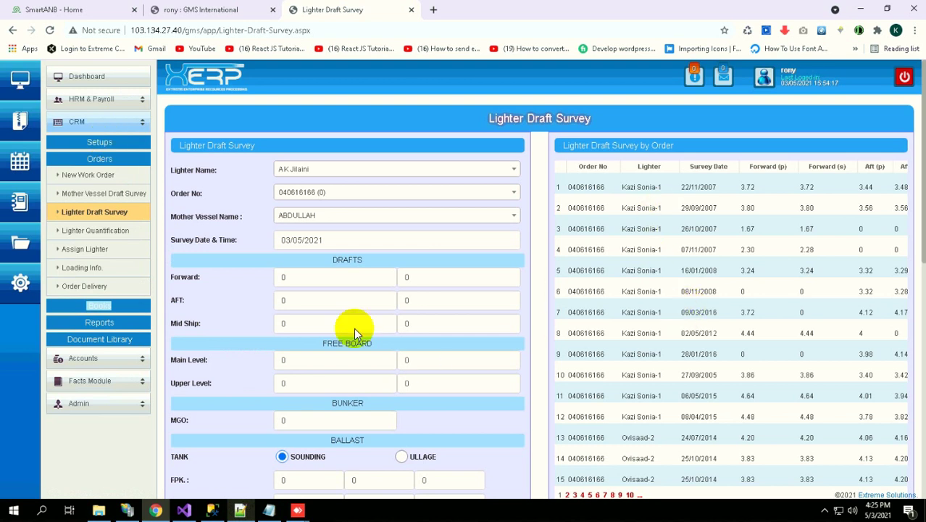
Open Lighter Quantification, showing order 040616166 and lighter AK Jilaini beside two saved quantifications
{"action": "scroll", "coordinate": [327, 239], "scroll_direction": "down", "scroll_amount": 4}
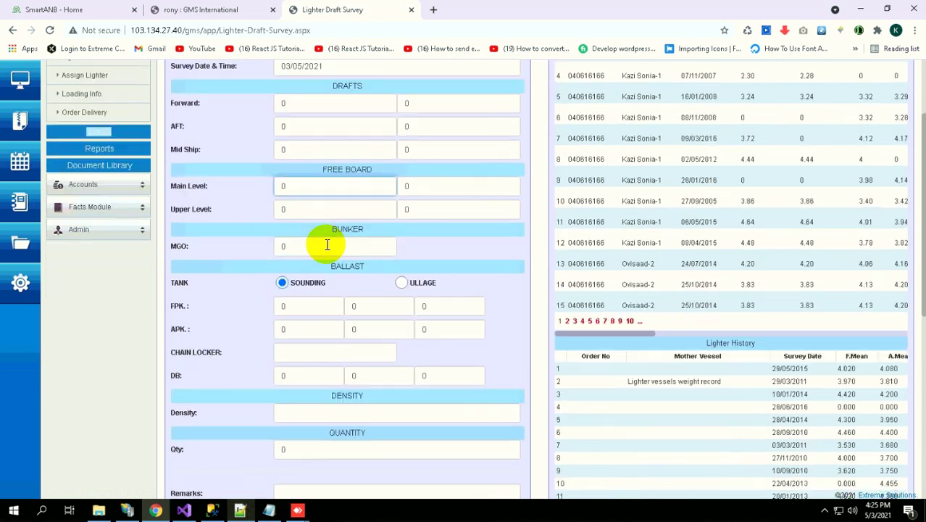
{"action": "scroll", "coordinate": [253, 266], "scroll_direction": "up", "scroll_amount": 1}
{"action": "scroll", "coordinate": [253, 266], "scroll_direction": "up", "scroll_amount": 4}
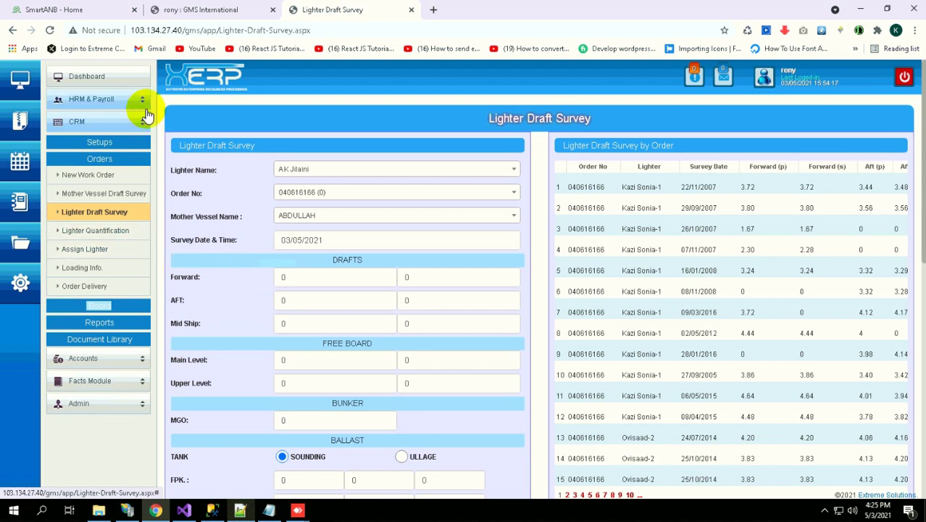
{"action": "left_click", "coordinate": [113, 222]}
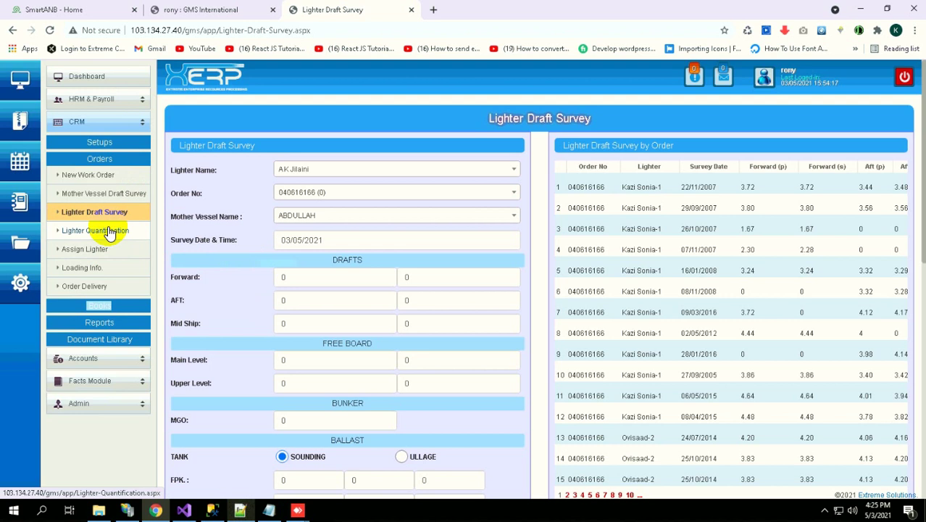
{"action": "left_click", "coordinate": [129, 230]}
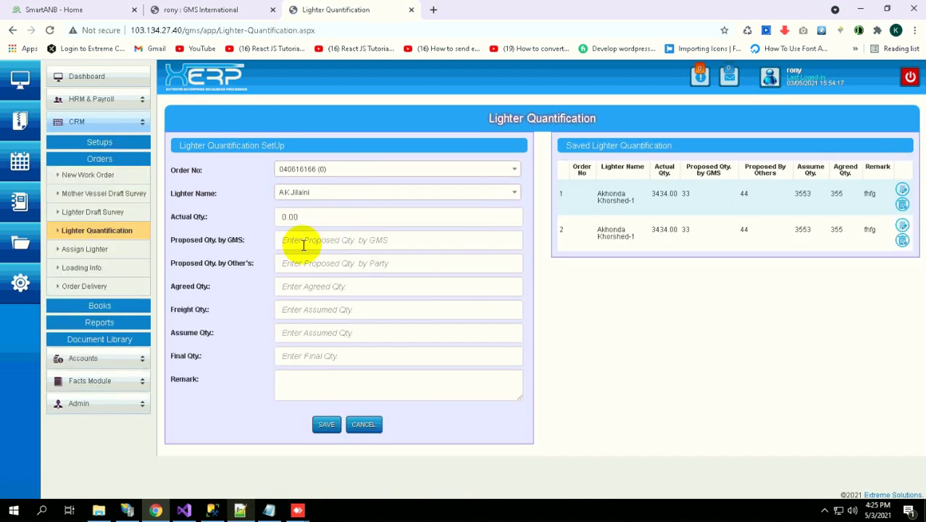
{"action": "left_click", "coordinate": [299, 244]}
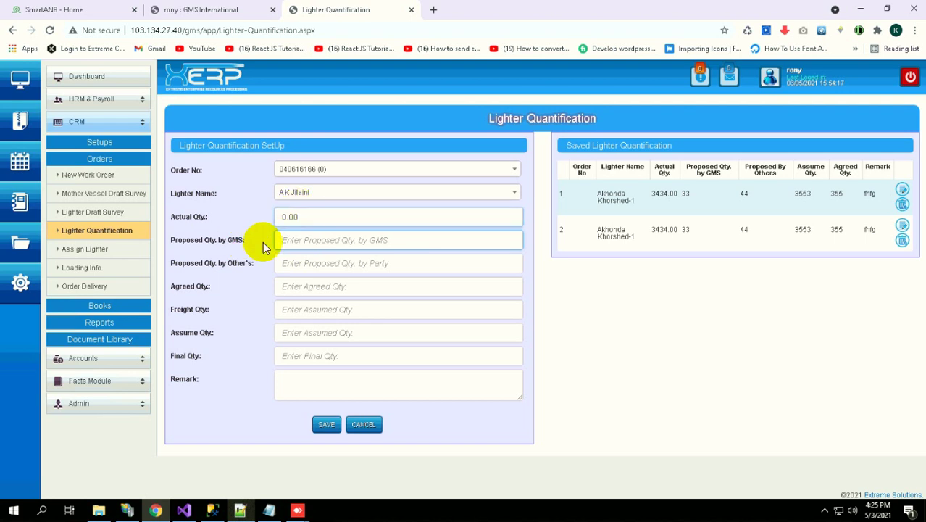
{"action": "left_click_drag", "start_coordinate": [185, 240], "coordinate": [245, 239]}
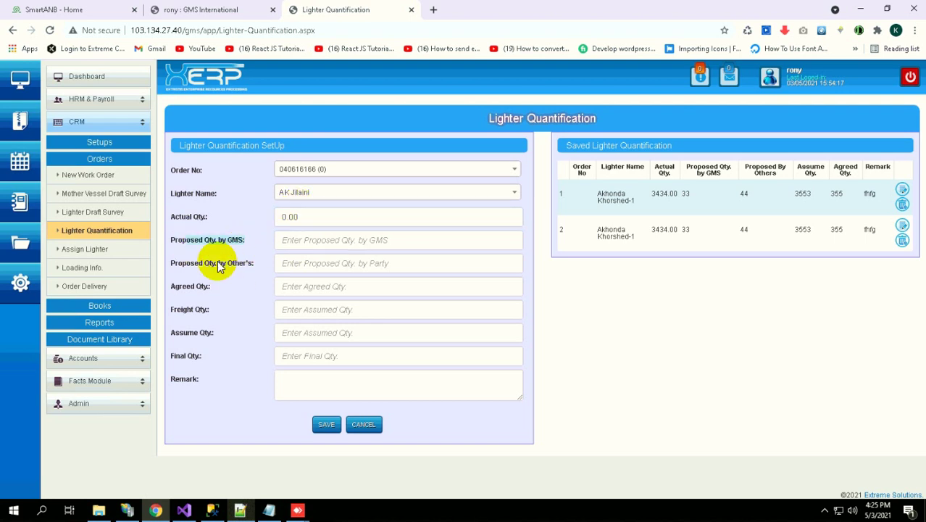
{"action": "left_click_drag", "start_coordinate": [205, 264], "coordinate": [247, 266]}
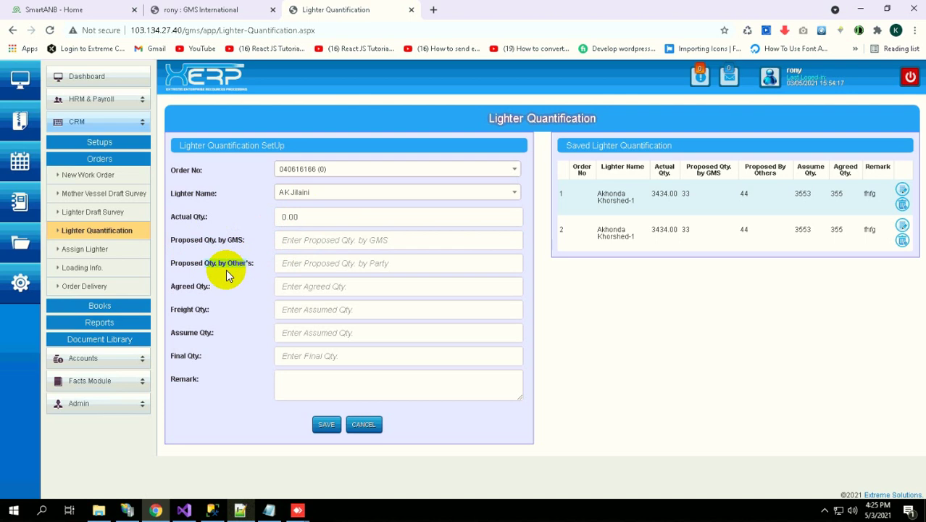
{"action": "left_click", "coordinate": [320, 240]}
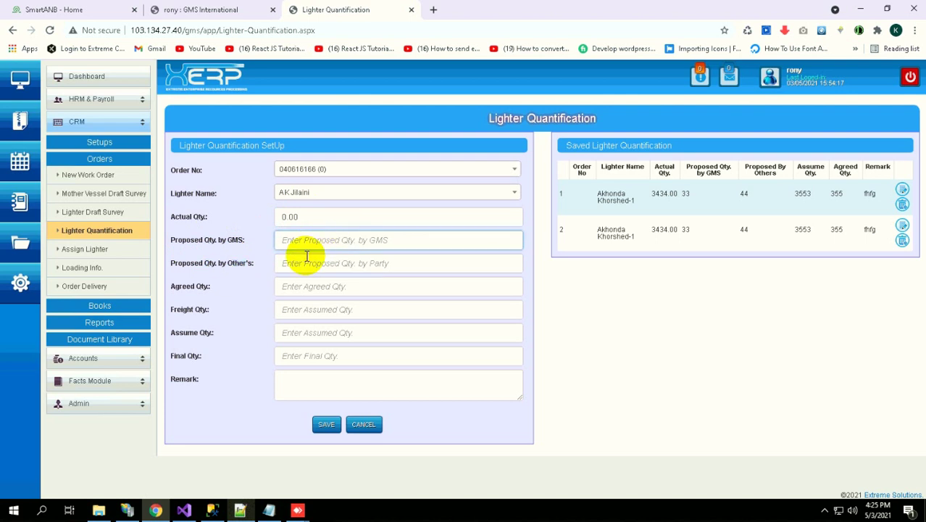
{"action": "left_click", "coordinate": [306, 257]}
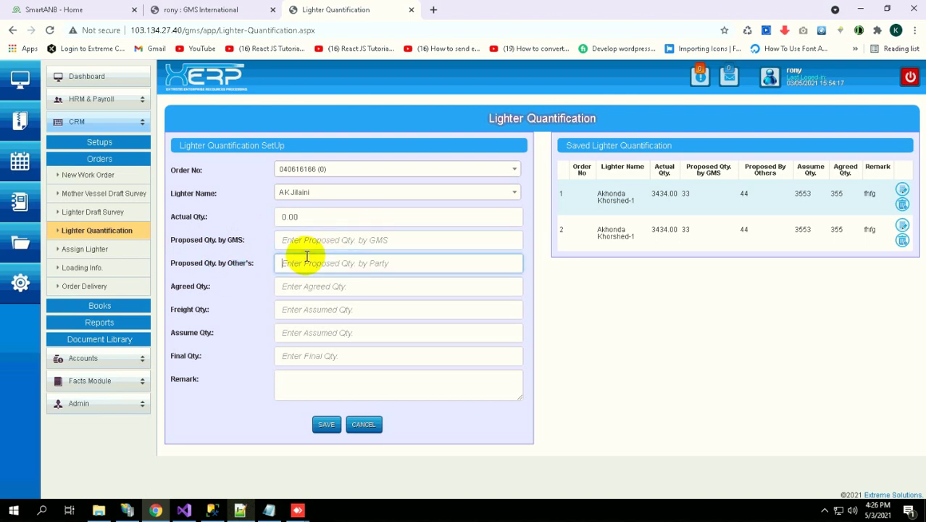
{"action": "left_click", "coordinate": [304, 241]}
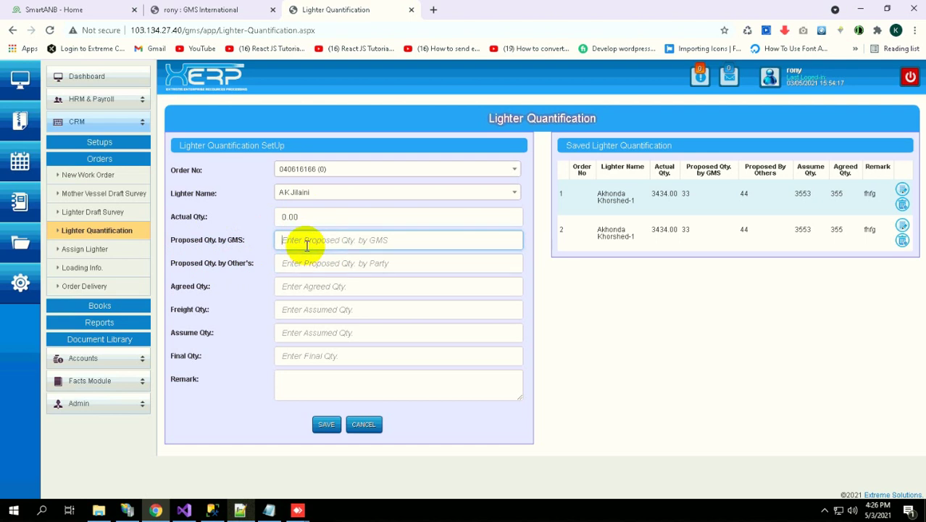
{"action": "left_click", "coordinate": [298, 262]}
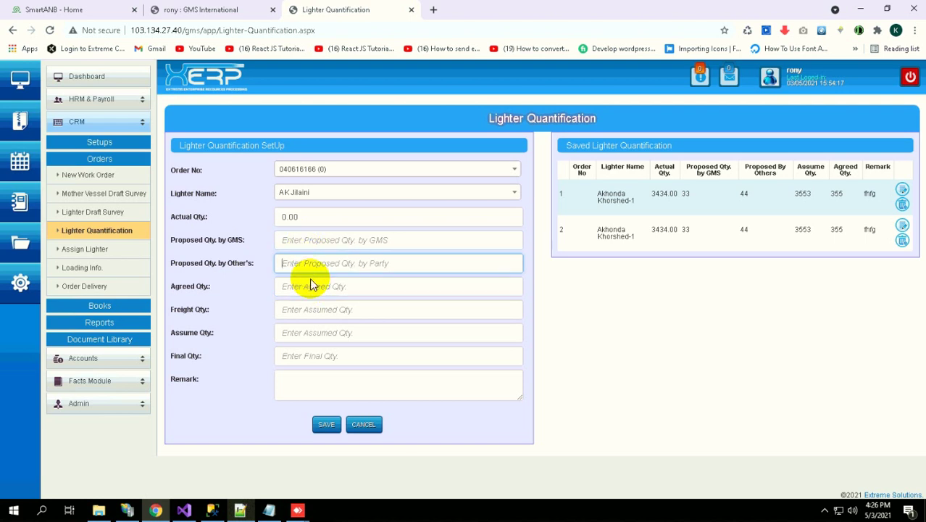
{"action": "left_click", "coordinate": [310, 284]}
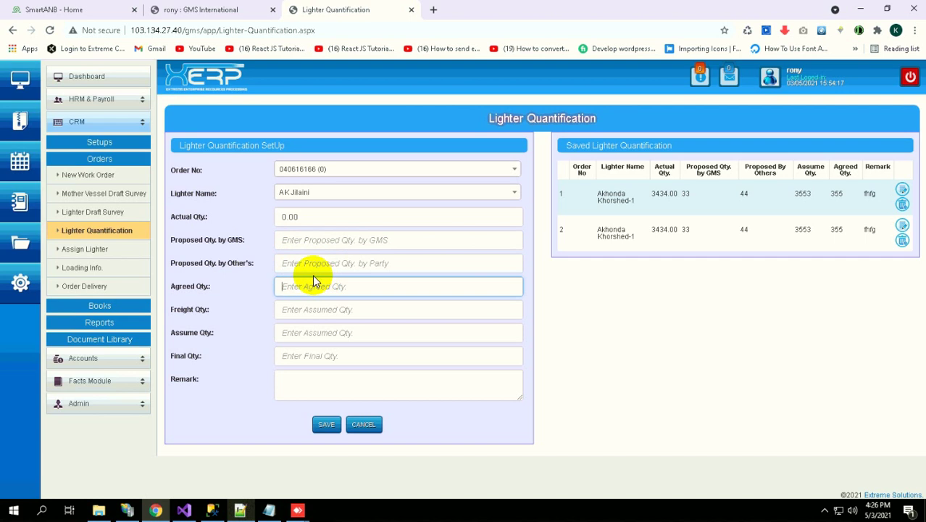
{"action": "left_click", "coordinate": [334, 310]}
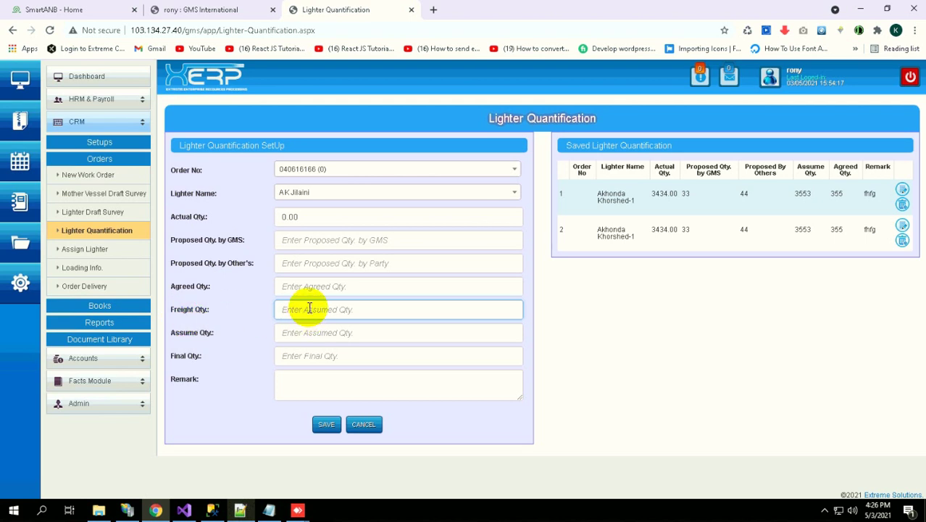
{"action": "left_click", "coordinate": [302, 330]}
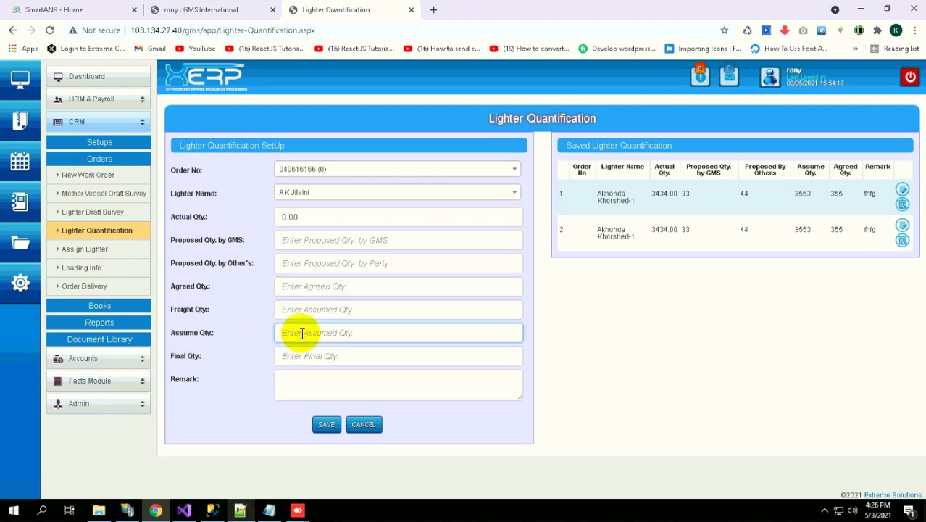
{"action": "left_click", "coordinate": [300, 359]}
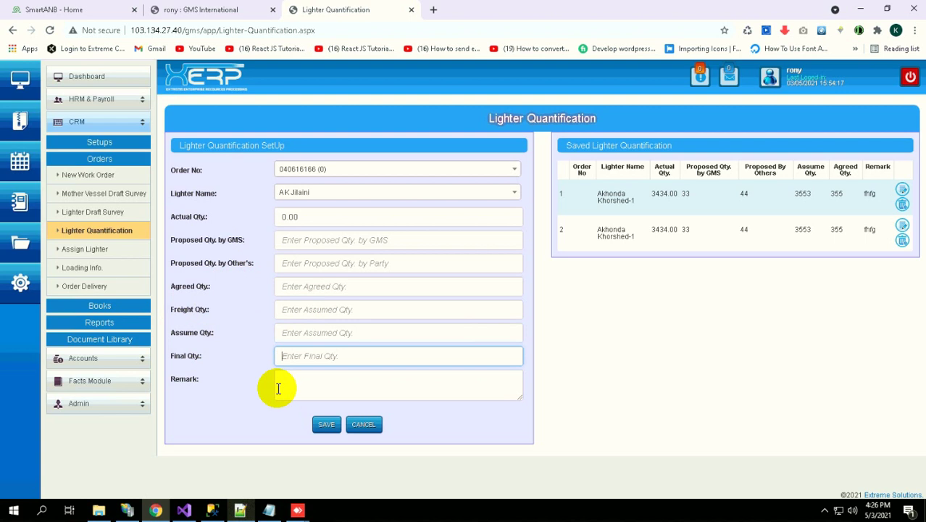
{"action": "left_click", "coordinate": [289, 380]}
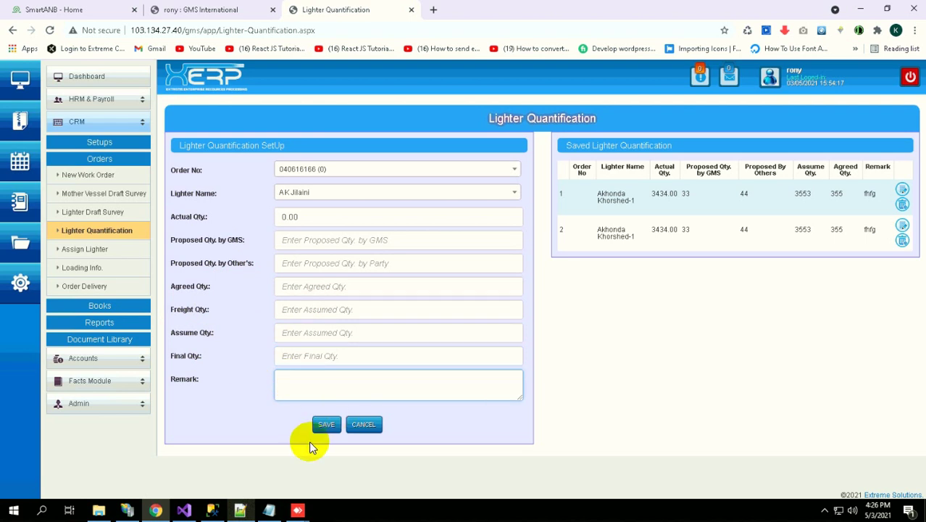
{"action": "left_click", "coordinate": [102, 253]}
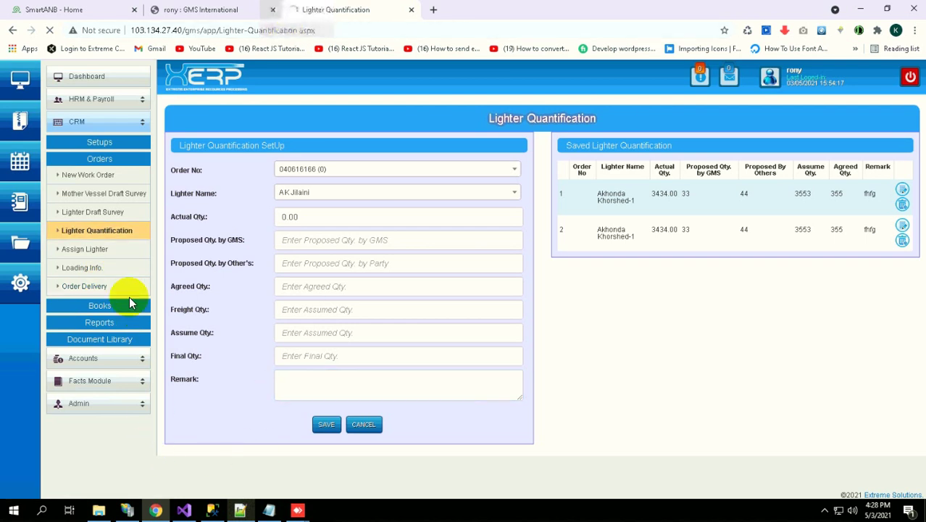
Minimize Visual Studio, bring back IIS Manager and list the Application Pools, including SmartAnbNew
{"action": "left_click", "coordinate": [156, 510]}
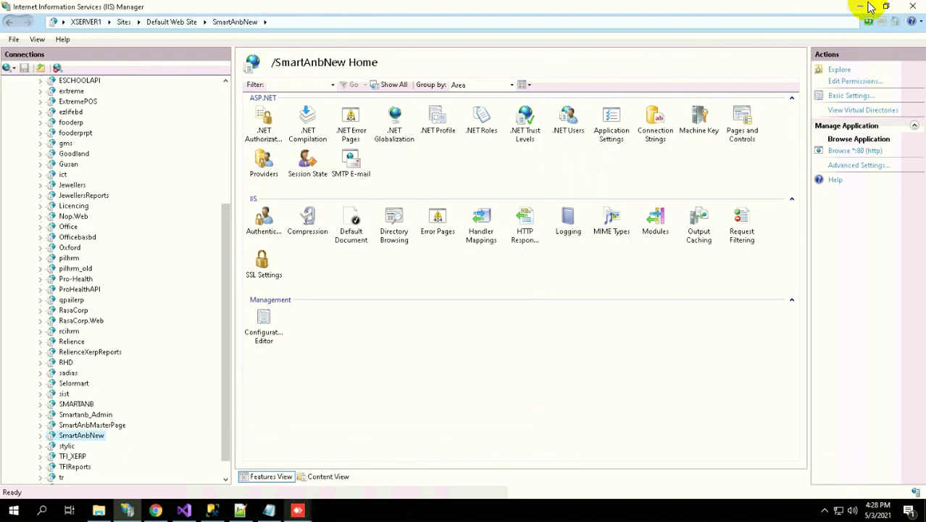
{"action": "left_click", "coordinate": [865, 7]}
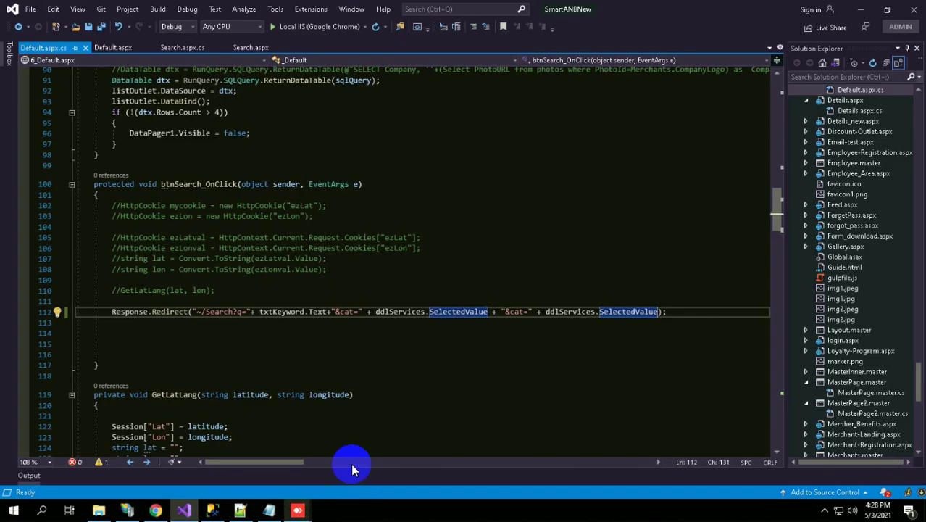
{"action": "left_click", "coordinate": [860, 10]}
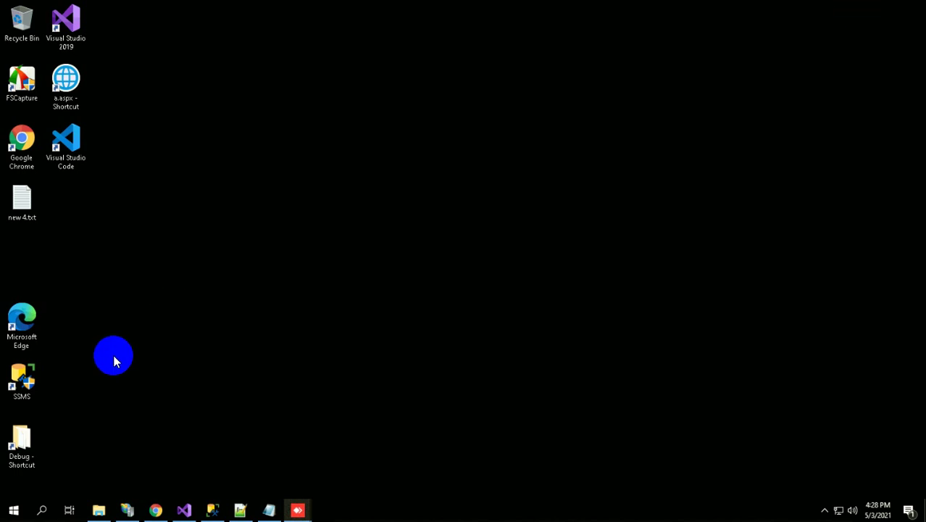
{"action": "mouse_move", "coordinate": [610, 7]}
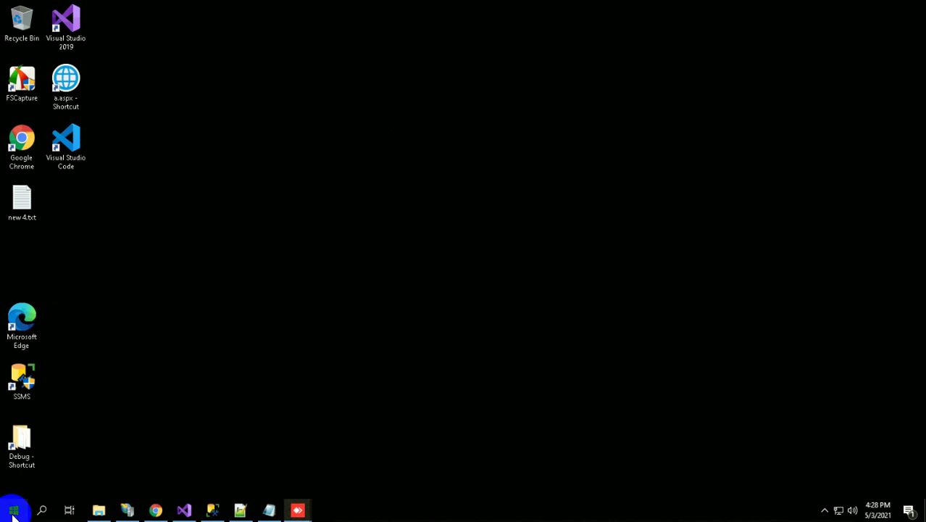
{"action": "left_click", "coordinate": [12, 512]}
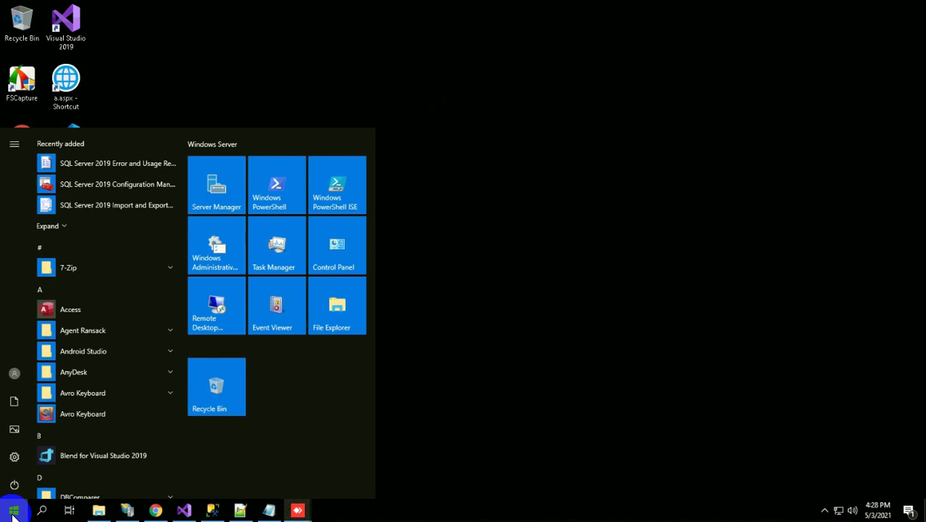
{"action": "left_click", "coordinate": [129, 509]}
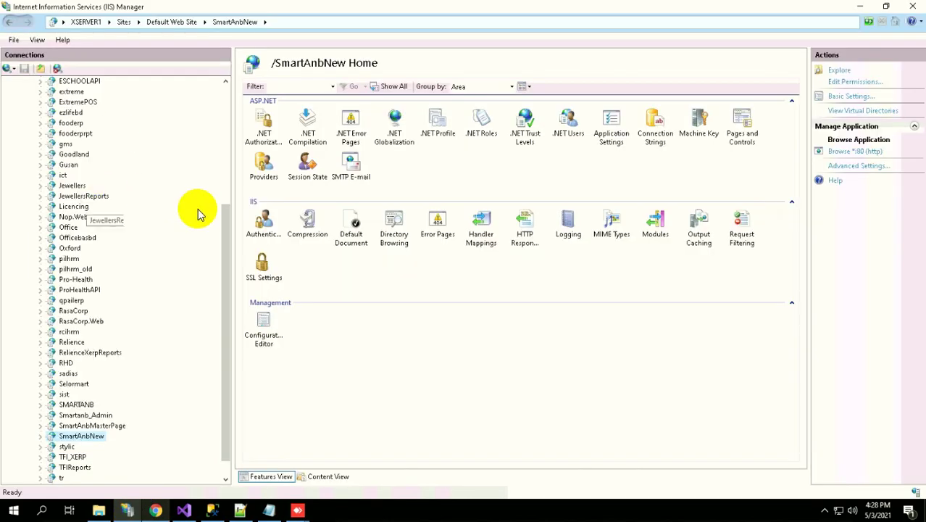
{"action": "left_click_drag", "start_coordinate": [231, 217], "coordinate": [232, 80]}
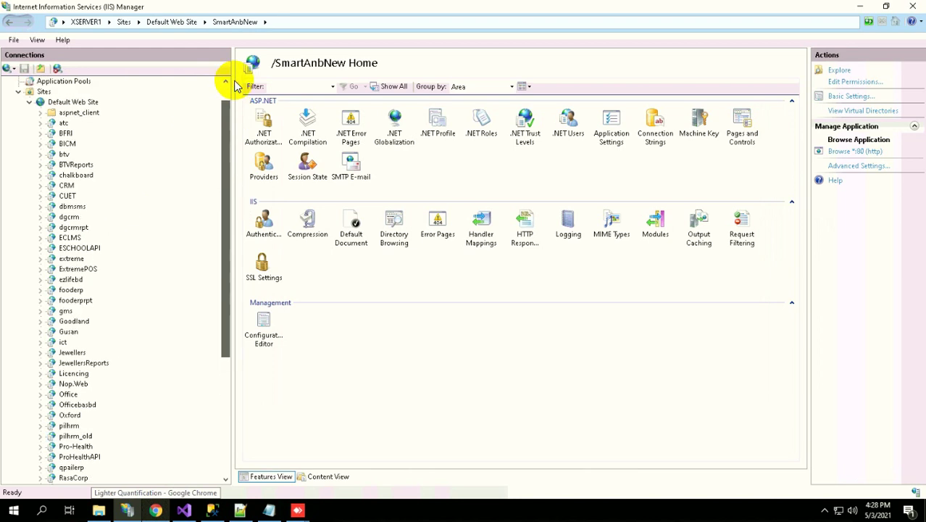
{"action": "left_click", "coordinate": [42, 106]}
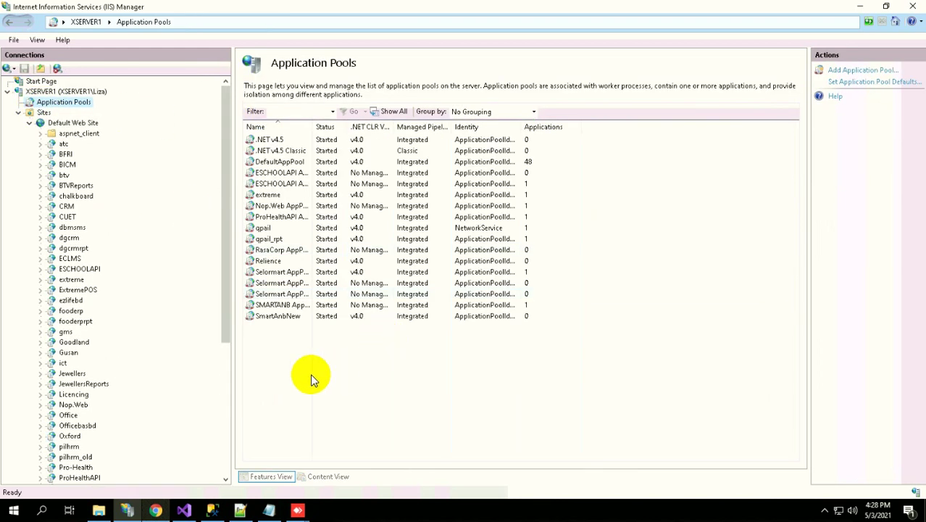
Add a new application pool named GMS
{"action": "right_click", "coordinate": [310, 373]}
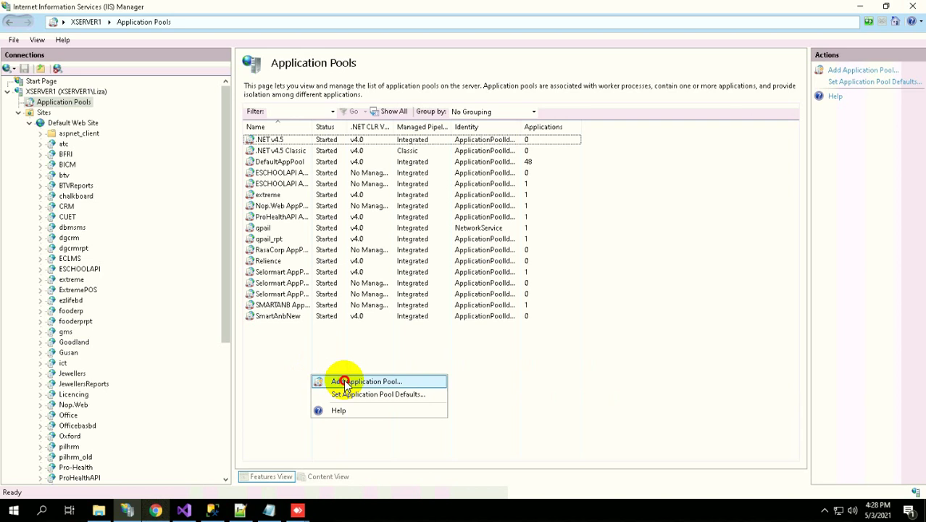
{"action": "left_click", "coordinate": [345, 383]}
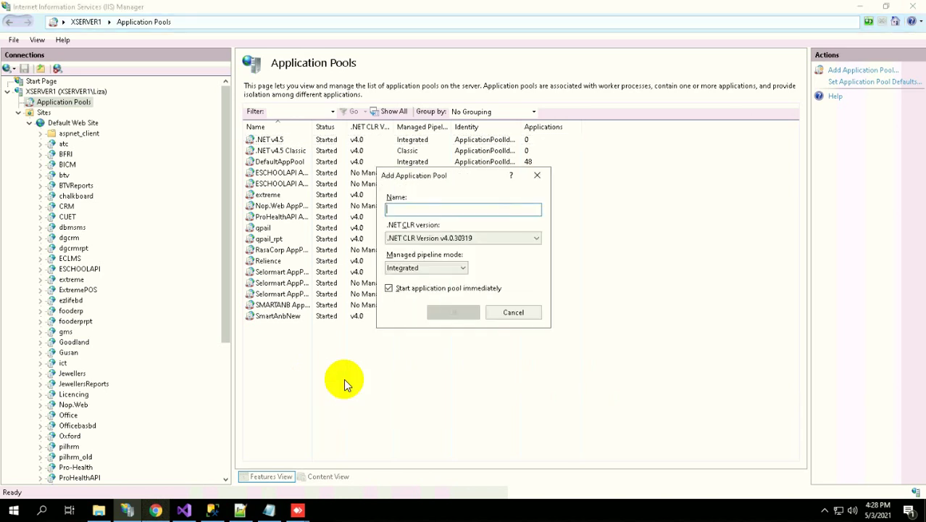
{"action": "type", "text": "GMS"}
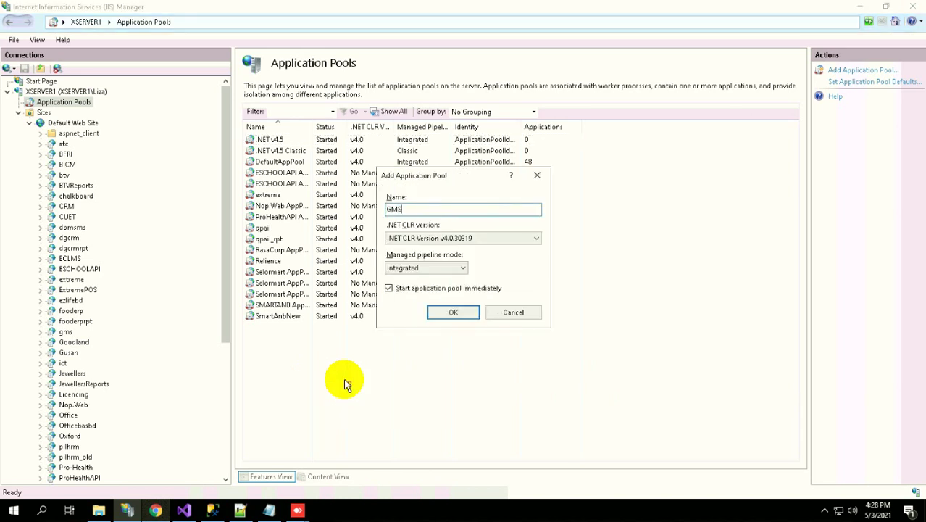
{"action": "left_click", "coordinate": [444, 313]}
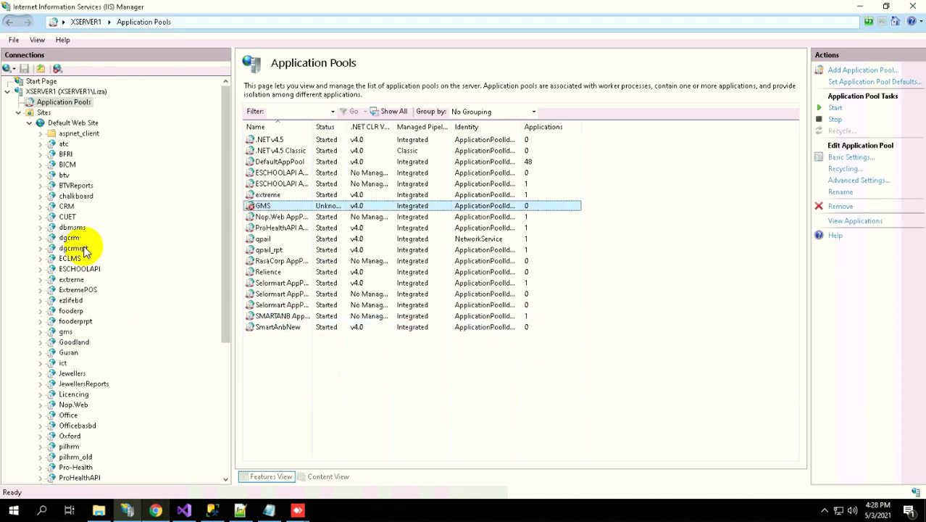
Set the gms application's pool to GMS in Advanced Settings and start the GMS pool
{"action": "right_click", "coordinate": [64, 334]}
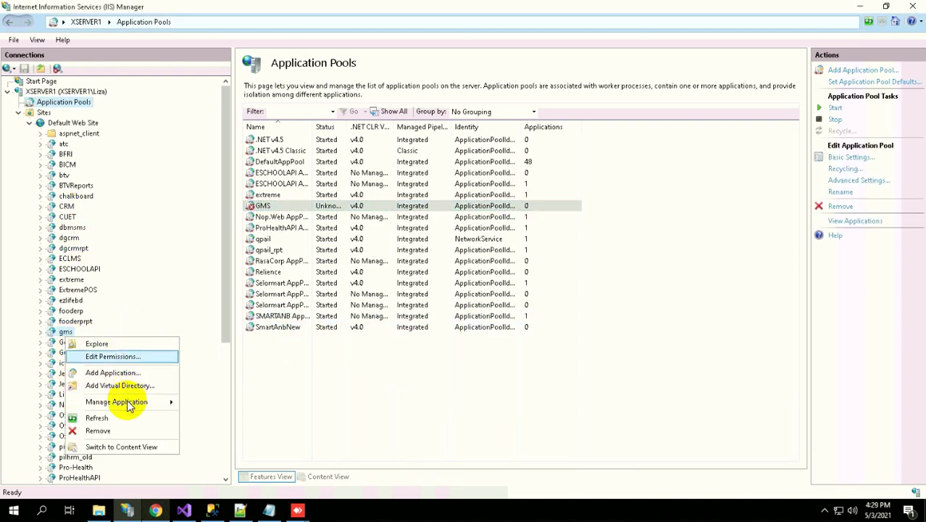
{"action": "mouse_move", "coordinate": [127, 401]}
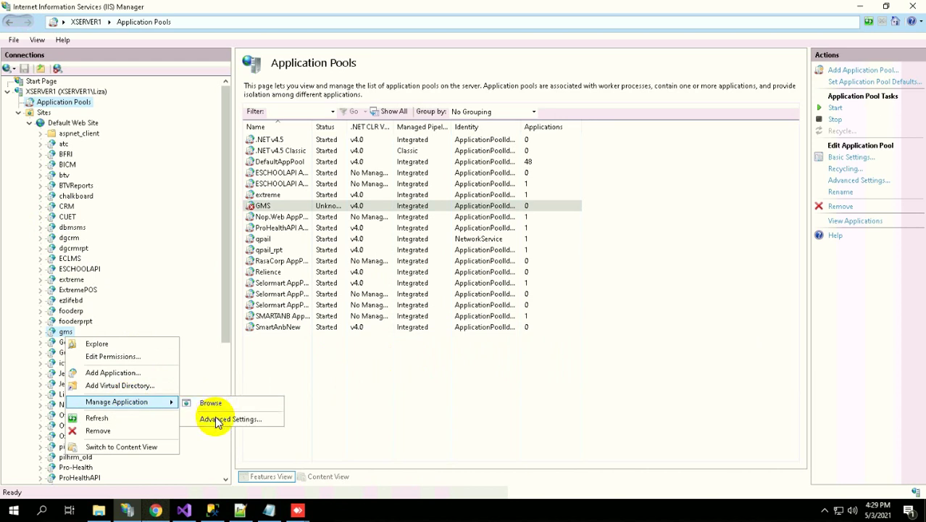
{"action": "left_click", "coordinate": [217, 418]}
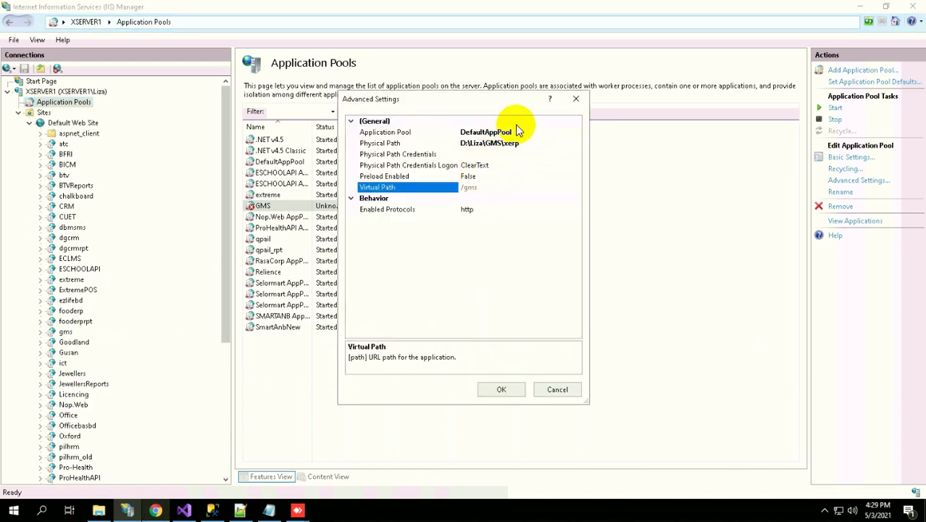
{"action": "left_click", "coordinate": [565, 133]}
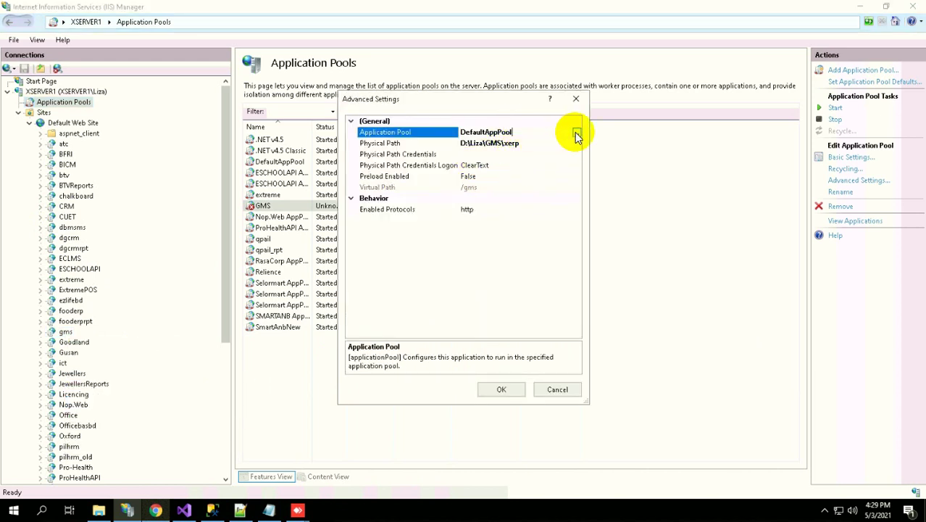
{"action": "left_click", "coordinate": [576, 133]}
{"action": "left_click", "coordinate": [473, 223]}
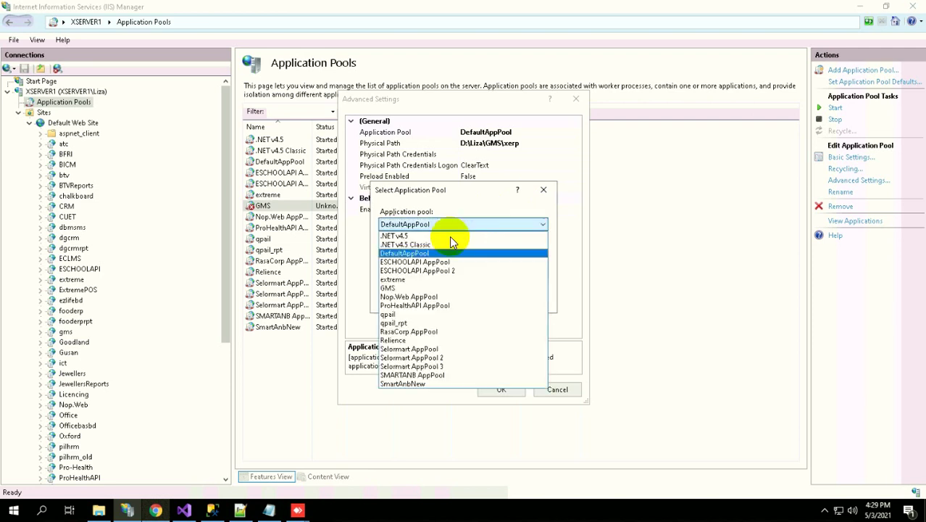
{"action": "left_click", "coordinate": [391, 288]}
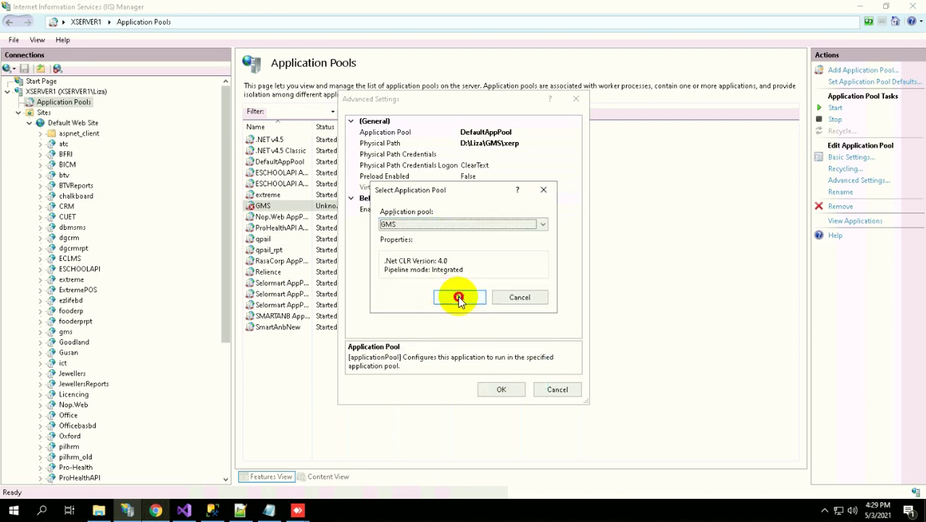
{"action": "left_click", "coordinate": [459, 295]}
{"action": "left_click", "coordinate": [497, 392]}
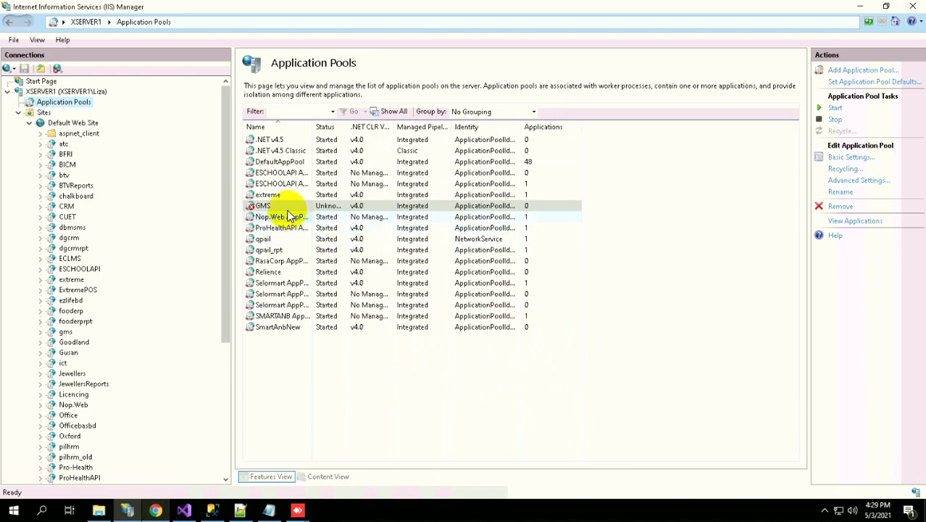
{"action": "left_click", "coordinate": [838, 109]}
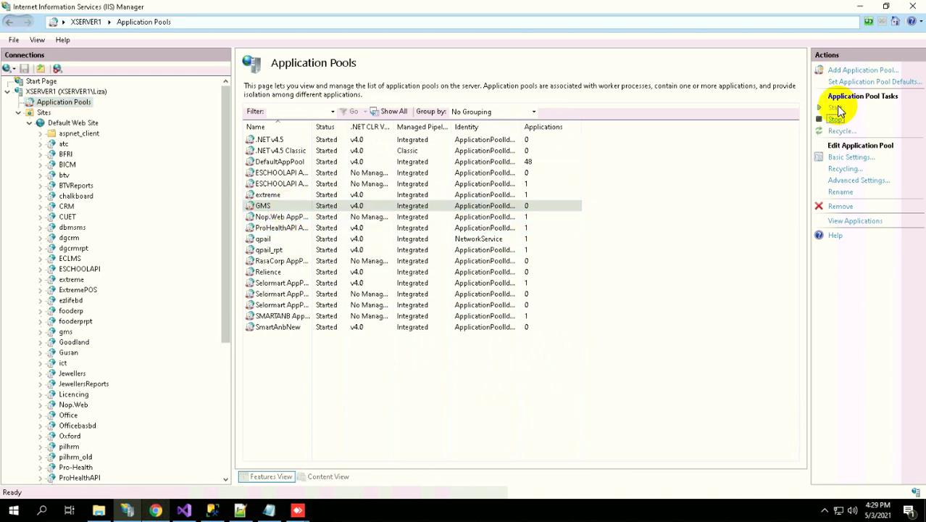
{"action": "left_click", "coordinate": [156, 511]}
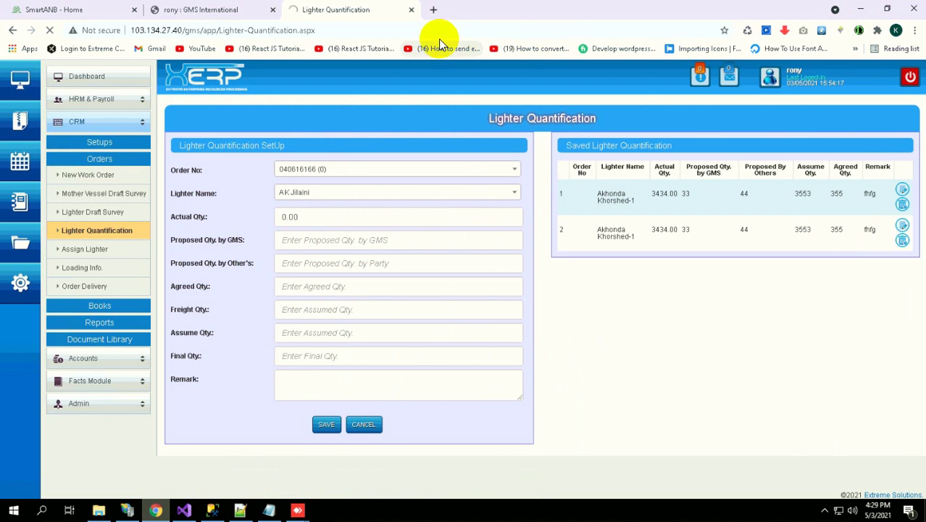
{"action": "left_click", "coordinate": [49, 30]}
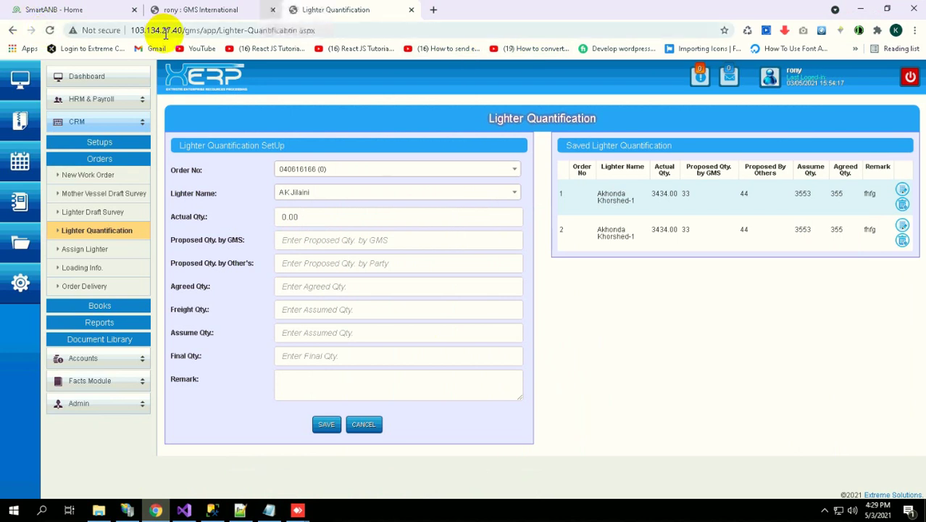
{"action": "left_click", "coordinate": [182, 32]}
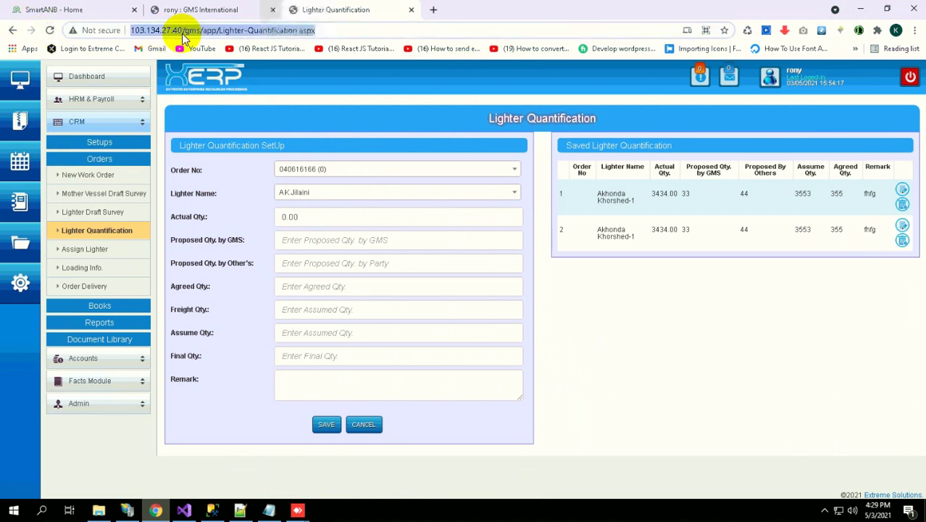
{"action": "key", "text": "Return"}
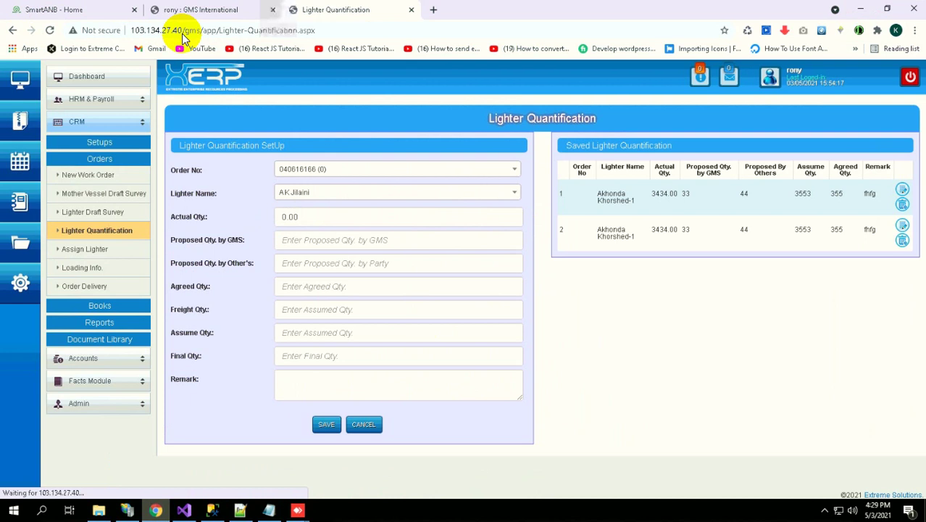
{"action": "left_click", "coordinate": [62, 257]}
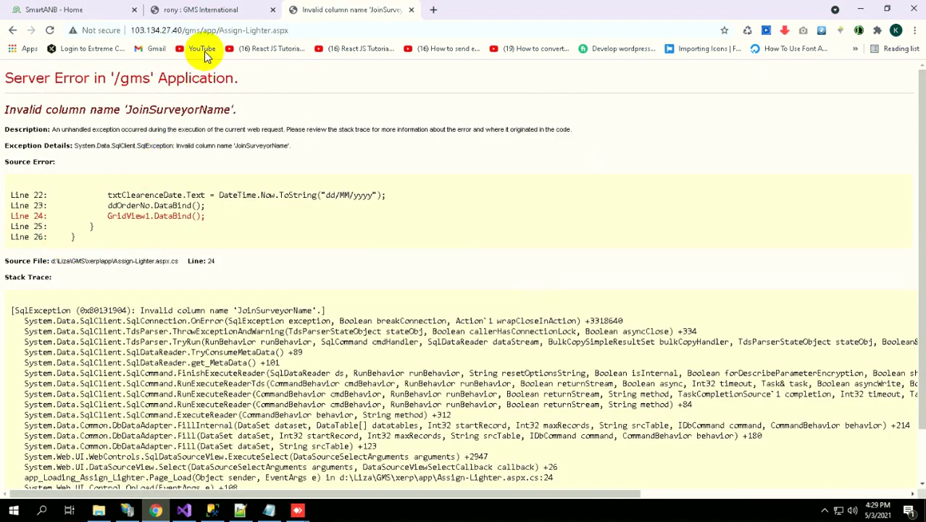
{"action": "left_click", "coordinate": [207, 32]}
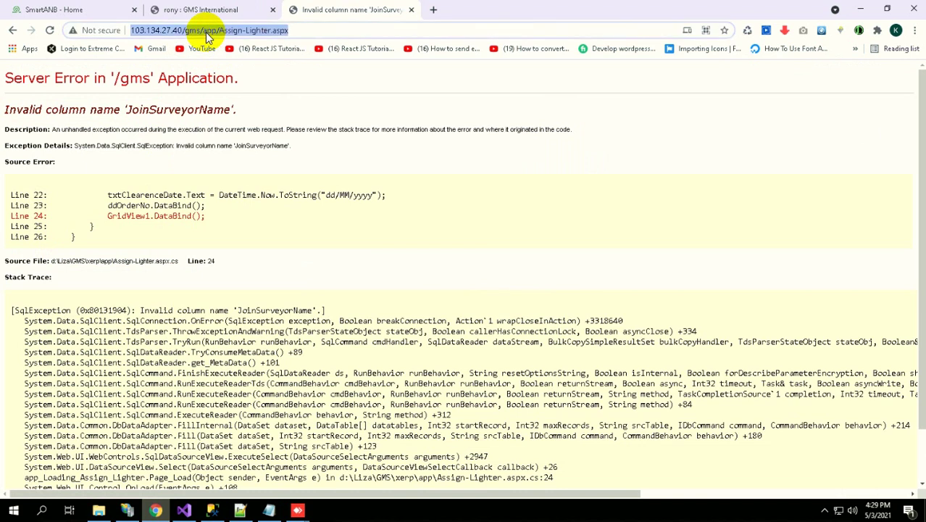
{"action": "key", "text": "Escape"}
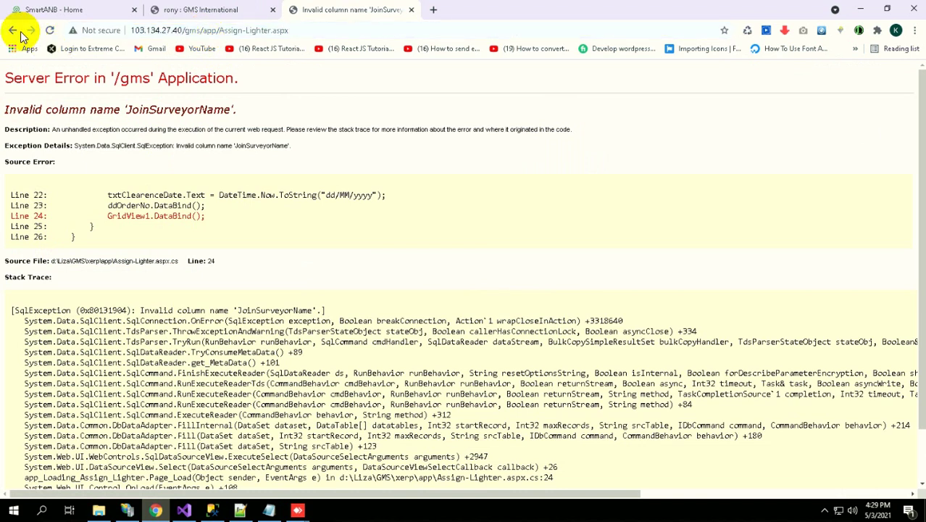
{"action": "left_click", "coordinate": [13, 31]}
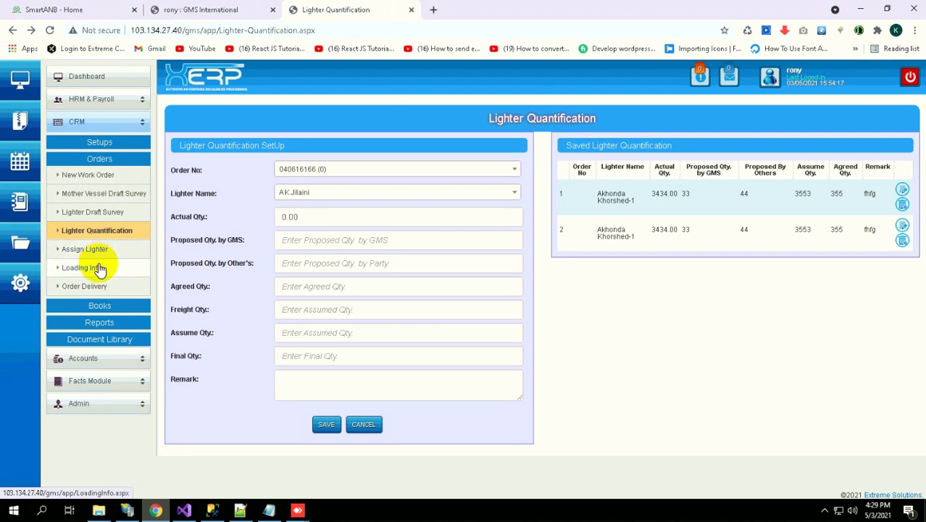
Open Loading Info, showing order 040616166, lighter AK Jilaini and one saved loading record
{"action": "left_click", "coordinate": [100, 269]}
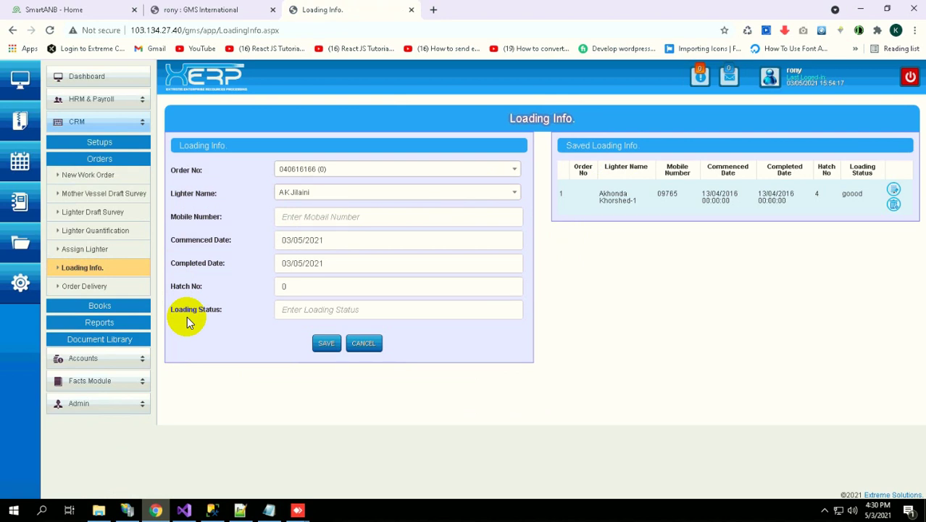
Open Order Delivery and scroll through its form, which defaults to Godawn delivery
{"action": "left_click", "coordinate": [95, 291]}
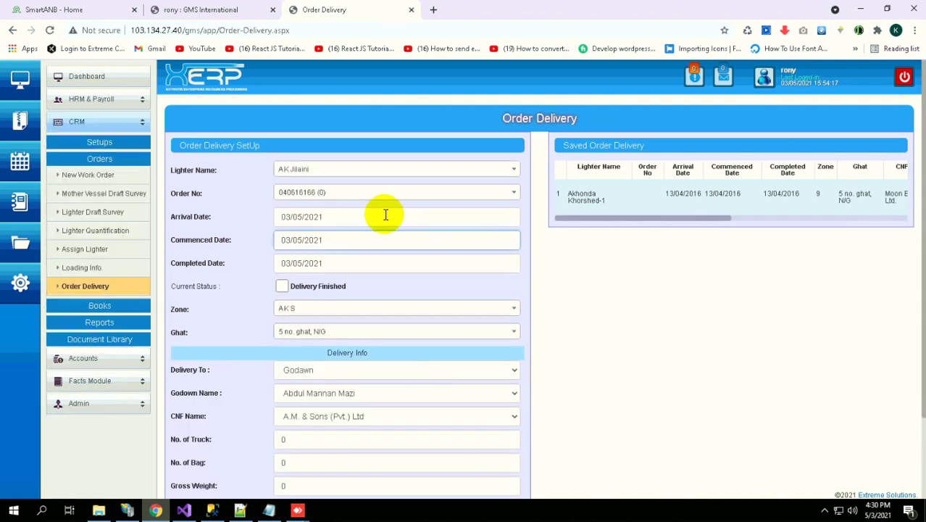
{"action": "scroll", "coordinate": [370, 243], "scroll_direction": "down", "scroll_amount": 3}
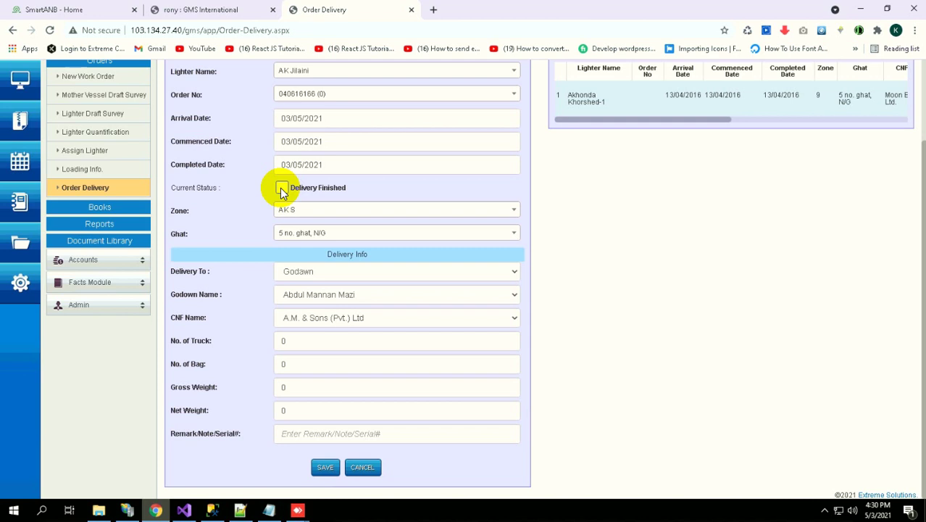
{"action": "scroll", "coordinate": [280, 188], "scroll_direction": "up", "scroll_amount": 1}
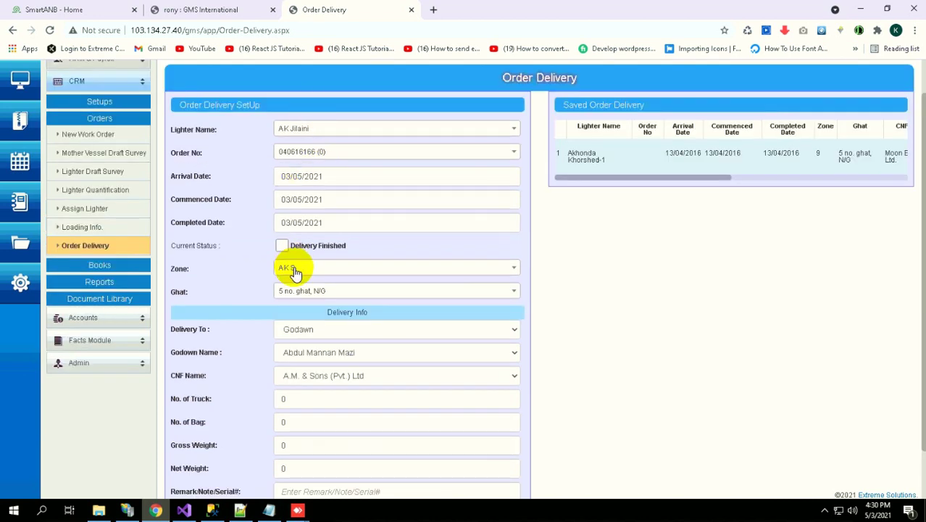
{"action": "scroll", "coordinate": [293, 270], "scroll_direction": "down", "scroll_amount": 1}
{"action": "scroll", "coordinate": [293, 272], "scroll_direction": "up", "scroll_amount": 2}
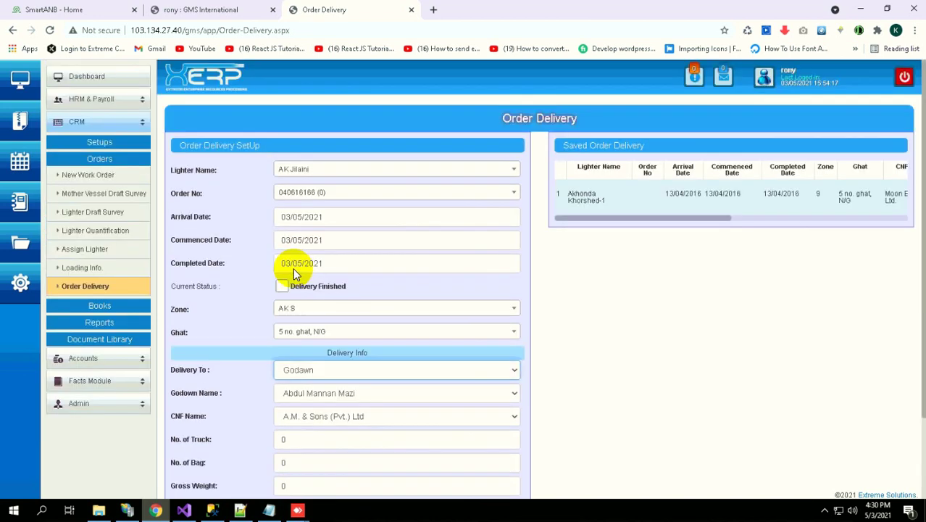
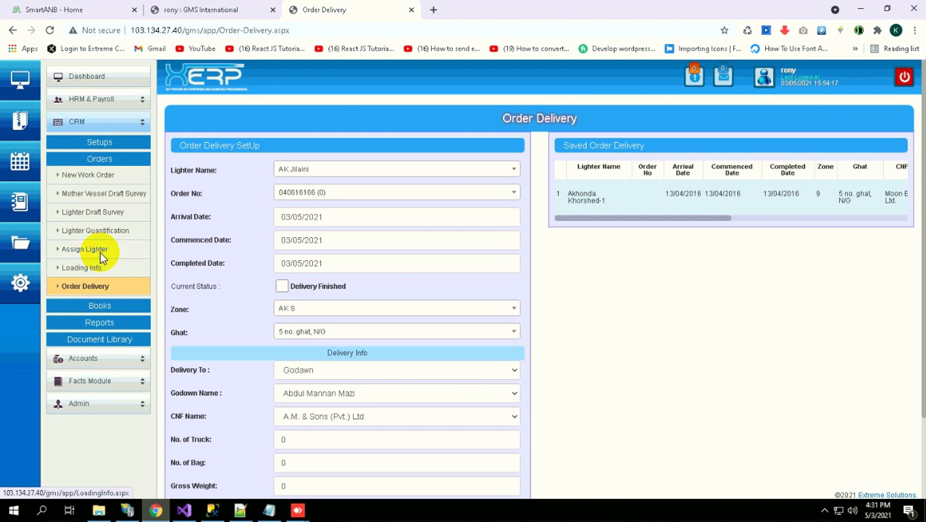
Tick Delivery Finished under Current Status for this order delivery
{"action": "scroll", "coordinate": [102, 259], "scroll_direction": "down", "scroll_amount": 2}
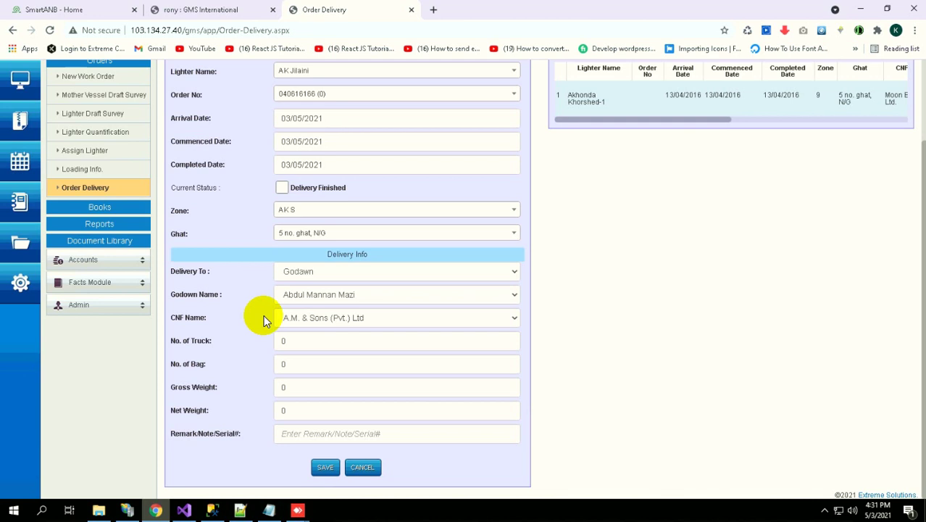
{"action": "scroll", "coordinate": [242, 284], "scroll_direction": "up", "scroll_amount": 2}
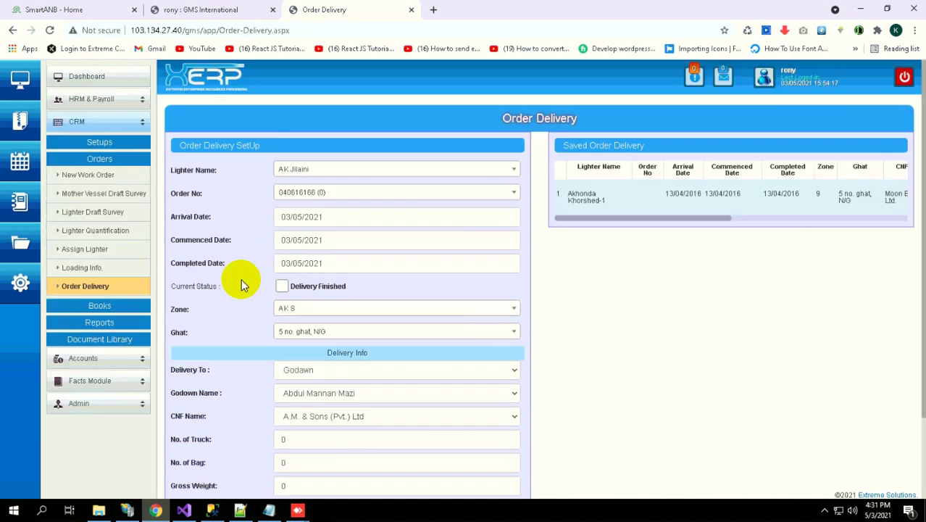
{"action": "left_click", "coordinate": [346, 213]}
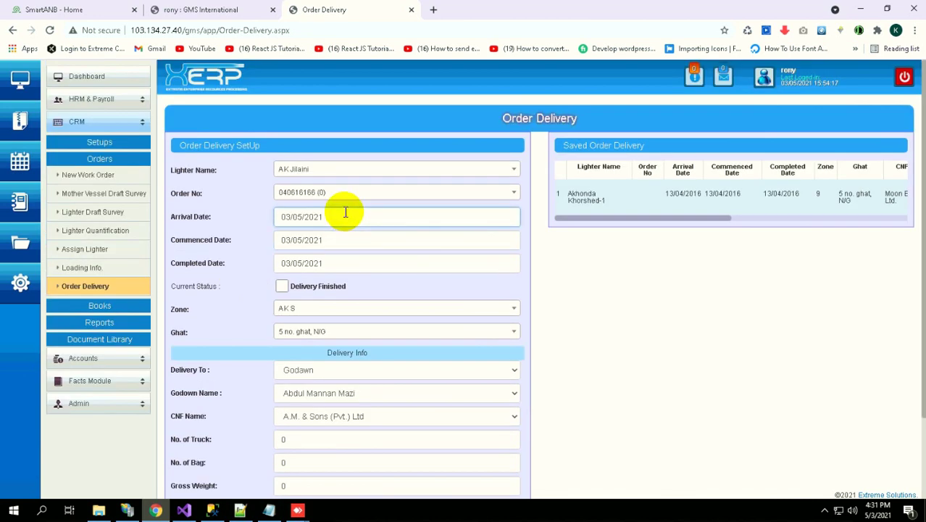
{"action": "key", "text": "Tab"}
{"action": "key", "text": "Tab"}
{"action": "key", "text": "Tab"}
{"action": "key", "text": "space"}
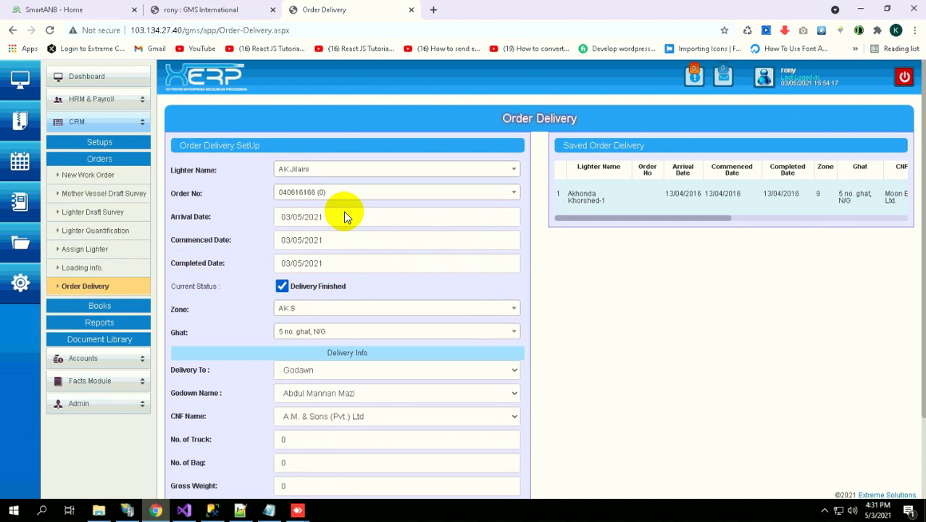
Check the Arrival, Completed and Commenced date calendars, leaving them at 03/05/2021
{"action": "left_click", "coordinate": [343, 210]}
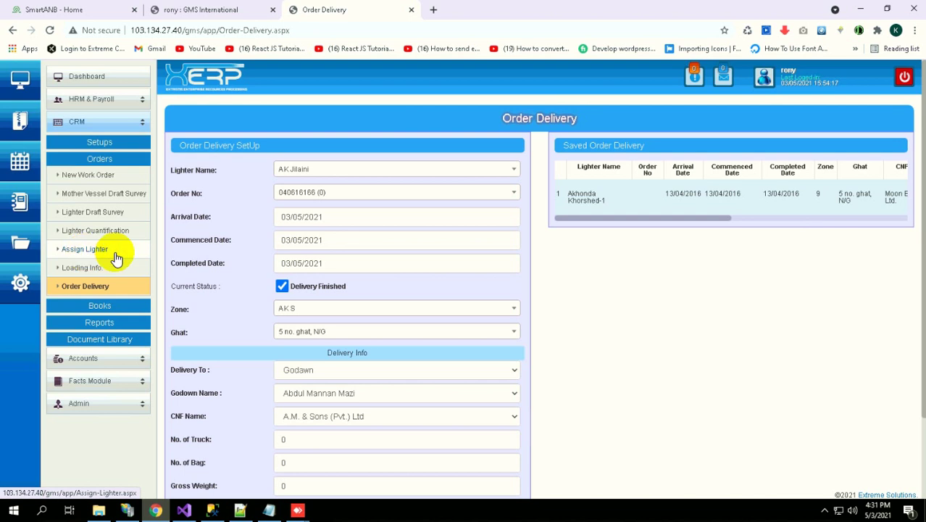
{"action": "left_click", "coordinate": [344, 258]}
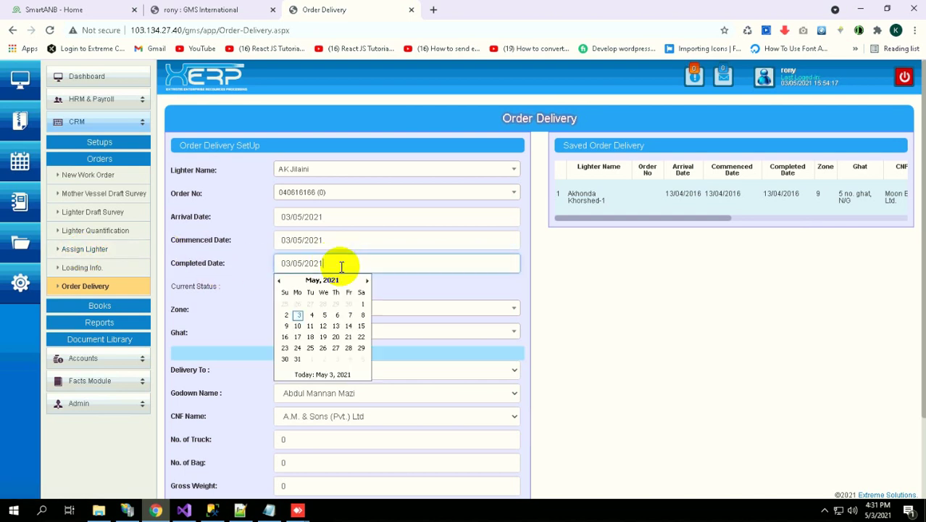
{"action": "left_click", "coordinate": [341, 243]}
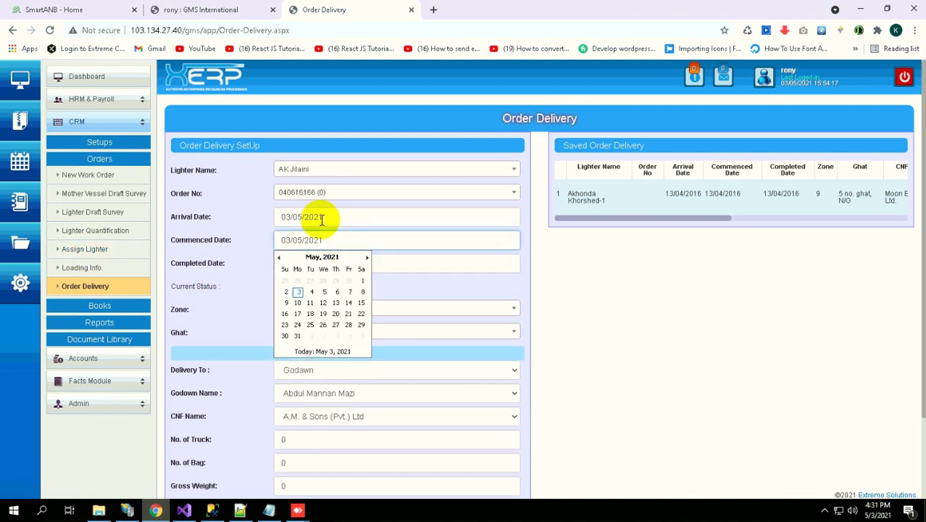
{"action": "left_click", "coordinate": [208, 317]}
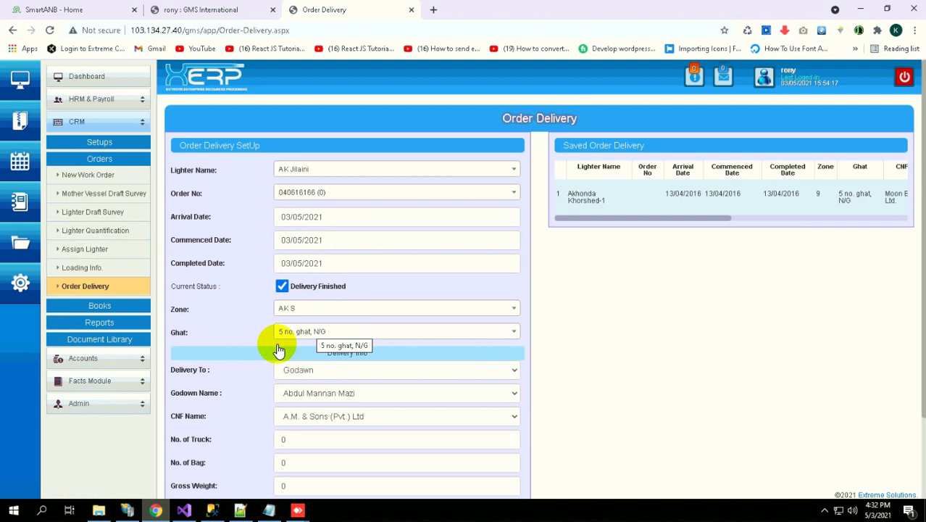
Try the Delivery To options, settling on Godawn with NC Trading as the godown
{"action": "scroll", "coordinate": [275, 344], "scroll_direction": "down", "scroll_amount": 2}
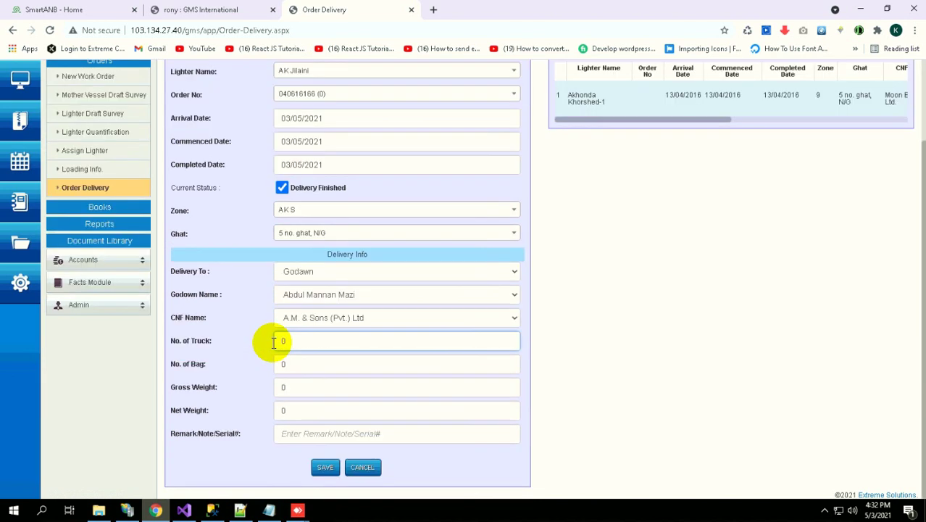
{"action": "left_click", "coordinate": [317, 271]}
{"action": "left_click", "coordinate": [316, 270]}
{"action": "left_click", "coordinate": [300, 272]}
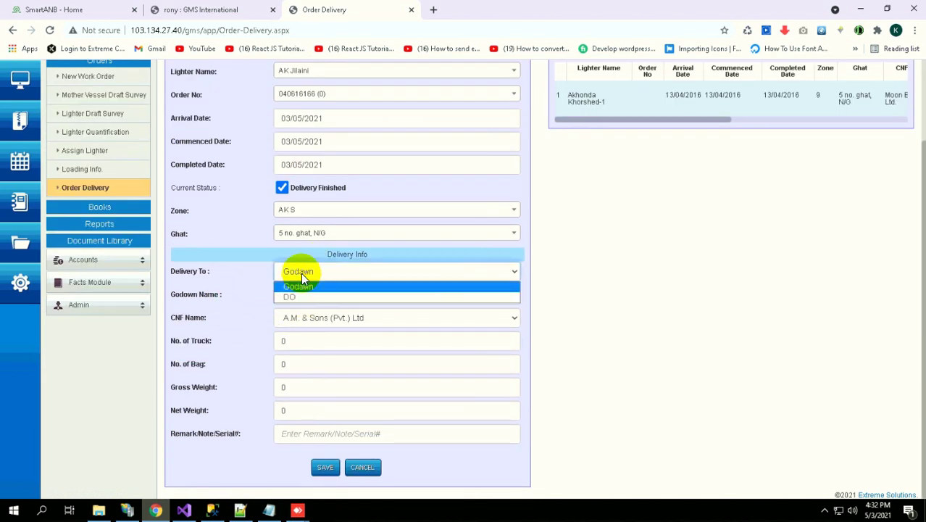
{"action": "left_click", "coordinate": [289, 296]}
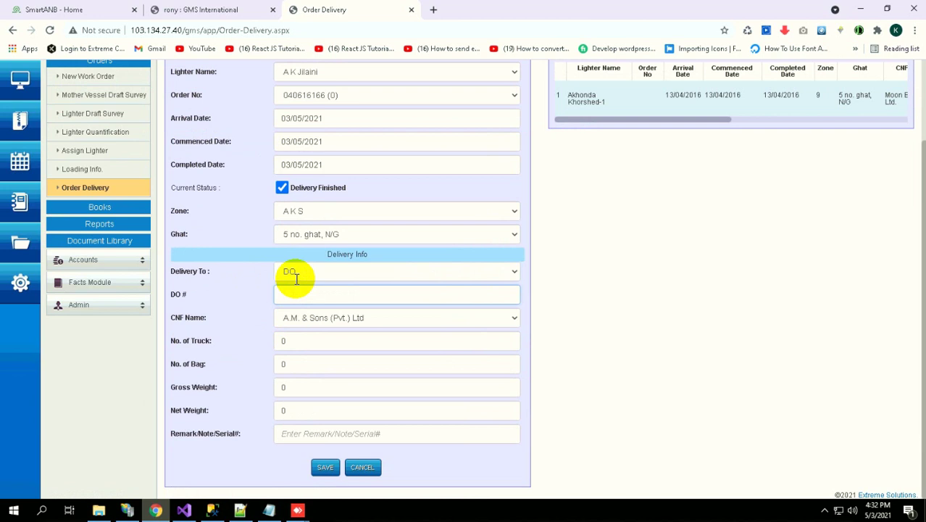
{"action": "left_click", "coordinate": [299, 275]}
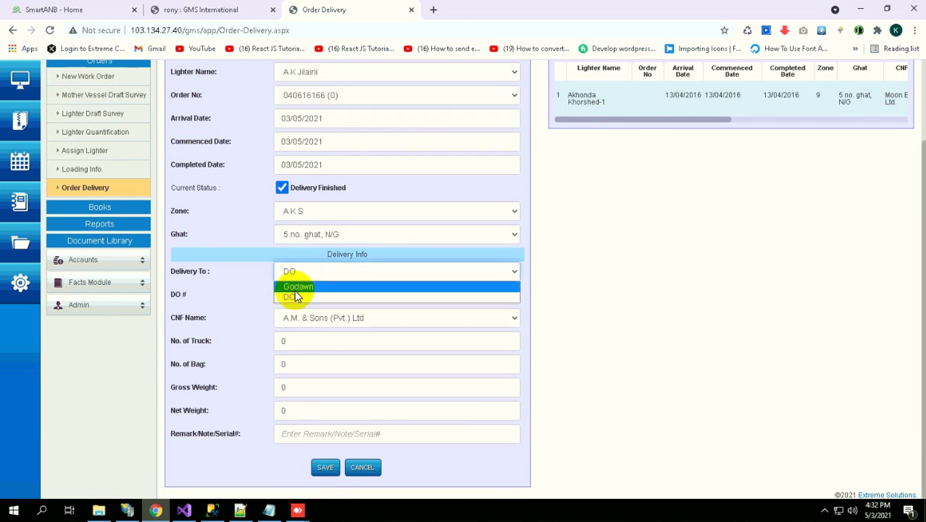
{"action": "left_click", "coordinate": [296, 287]}
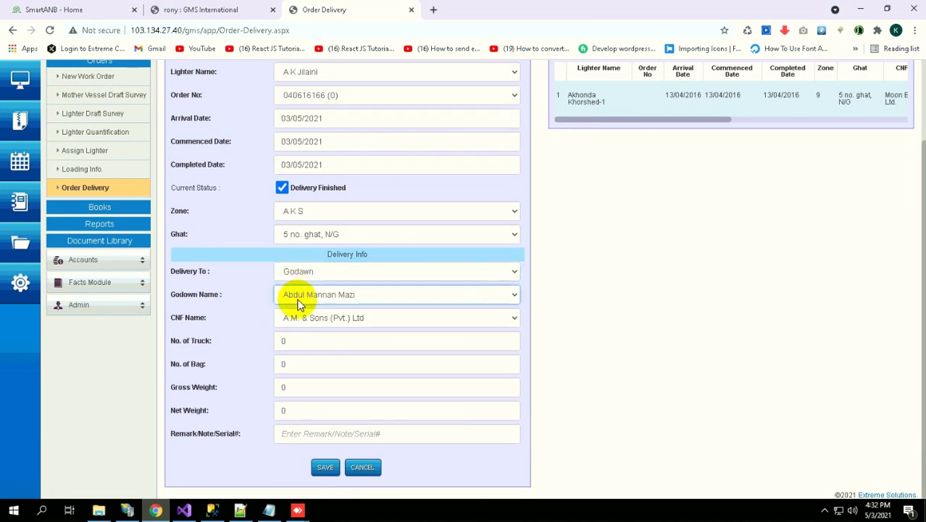
{"action": "left_click", "coordinate": [298, 300]}
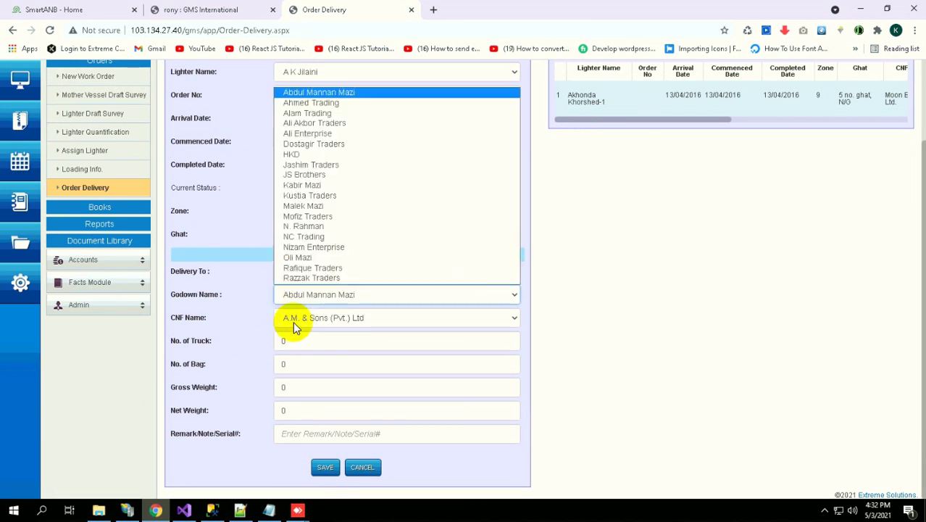
{"action": "left_click", "coordinate": [315, 237]}
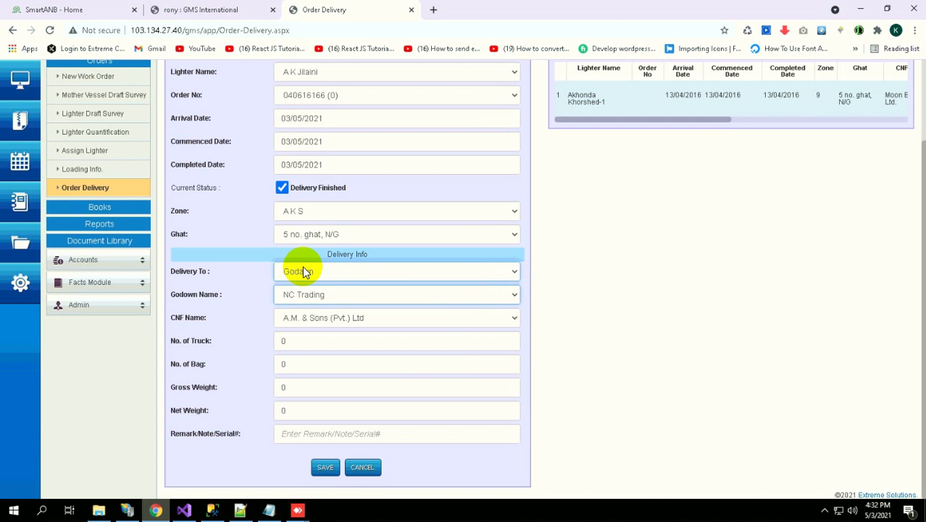
Switch Delivery To to DO and tab through No. of Truck and the remaining fields
{"action": "left_click", "coordinate": [302, 271]}
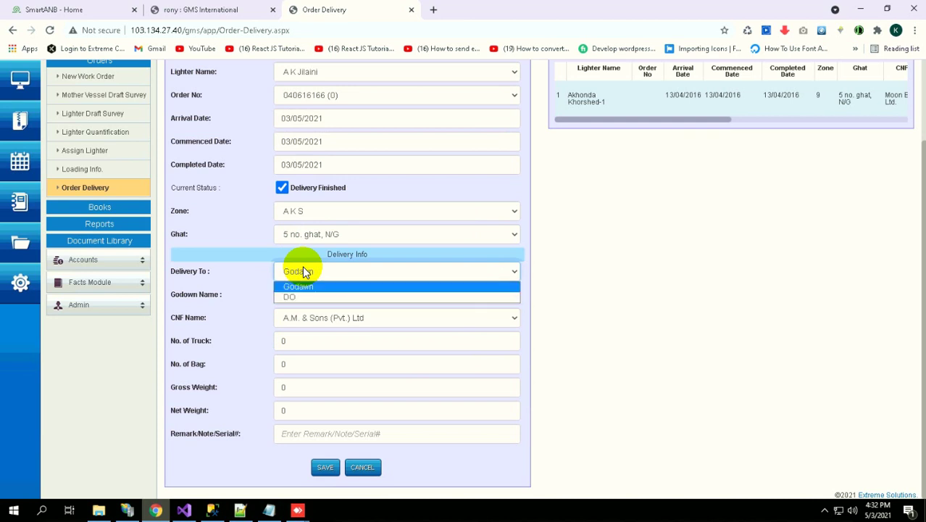
{"action": "key", "text": "Down"}
{"action": "key", "text": "Return"}
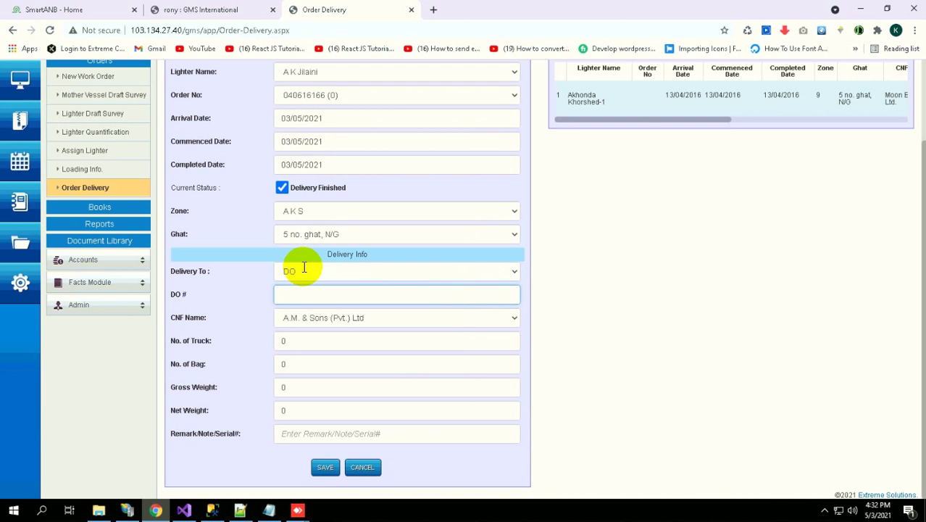
{"action": "key", "text": "Tab"}
{"action": "key", "text": "Tab"}
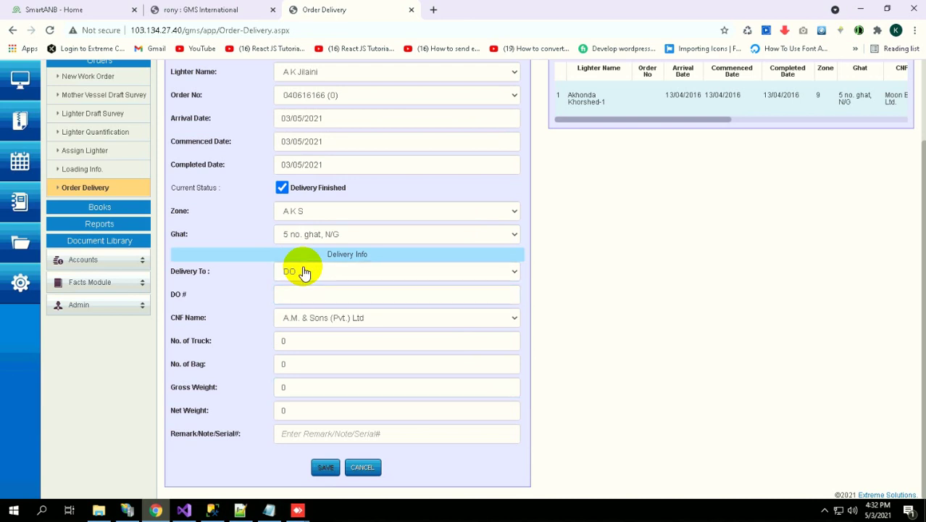
{"action": "key", "text": "Tab"}
{"action": "key", "text": "Tab"}
{"action": "left_click", "coordinate": [303, 268]}
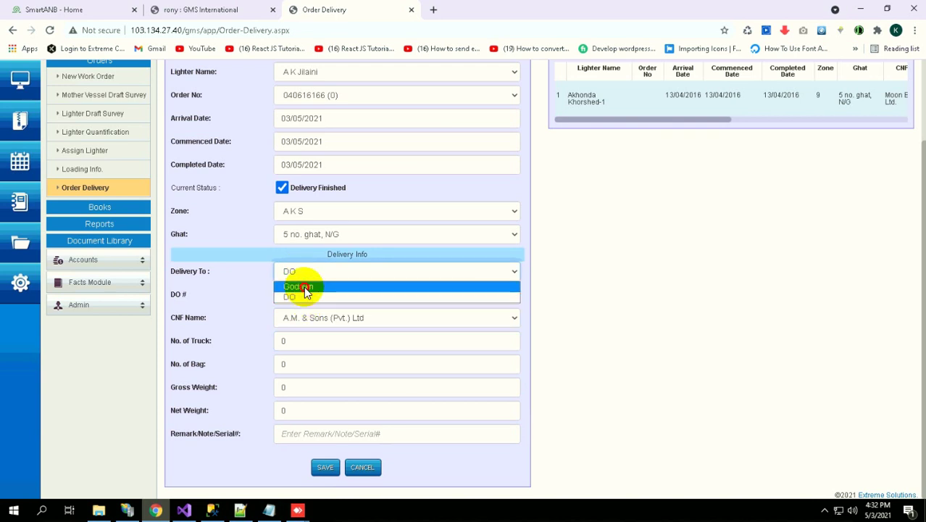
{"action": "left_click", "coordinate": [303, 286]}
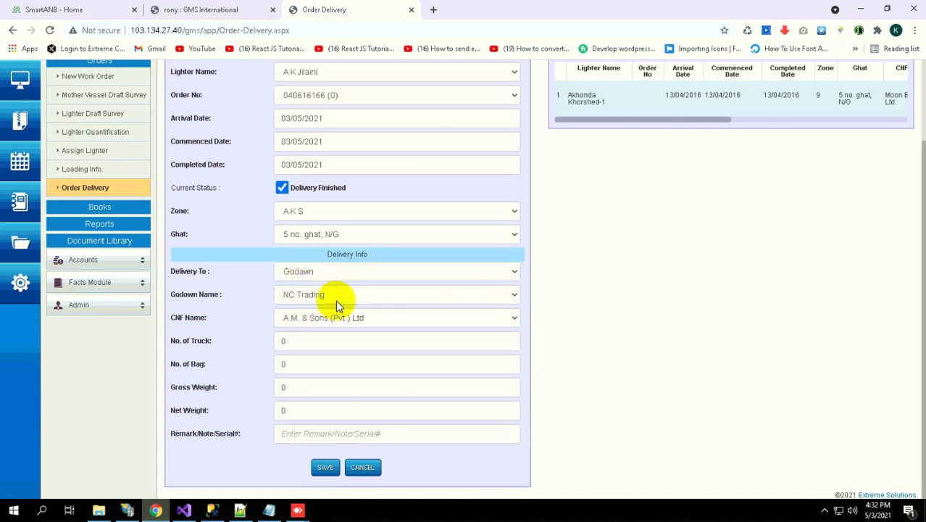
{"action": "left_click", "coordinate": [333, 295]}
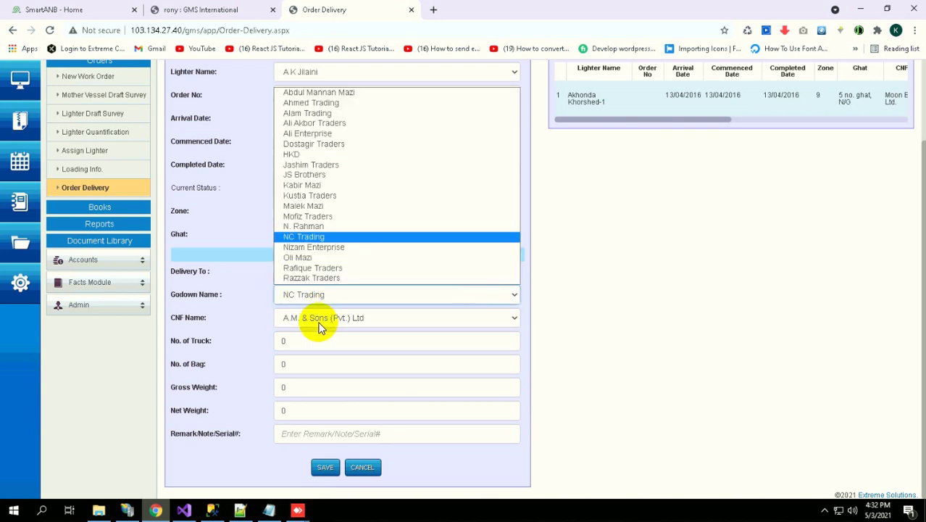
{"action": "left_click", "coordinate": [340, 205]}
{"action": "left_click", "coordinate": [311, 276]}
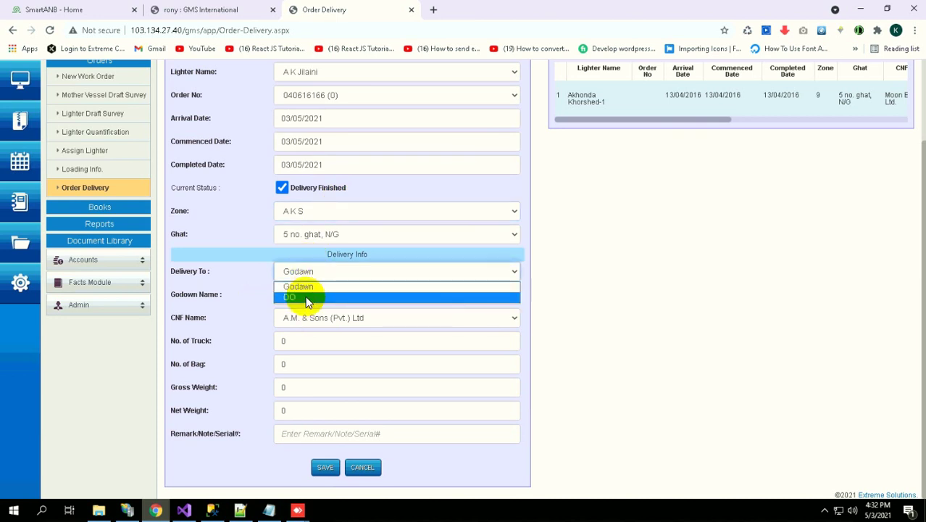
{"action": "left_click", "coordinate": [305, 296]}
{"action": "left_click", "coordinate": [306, 295]}
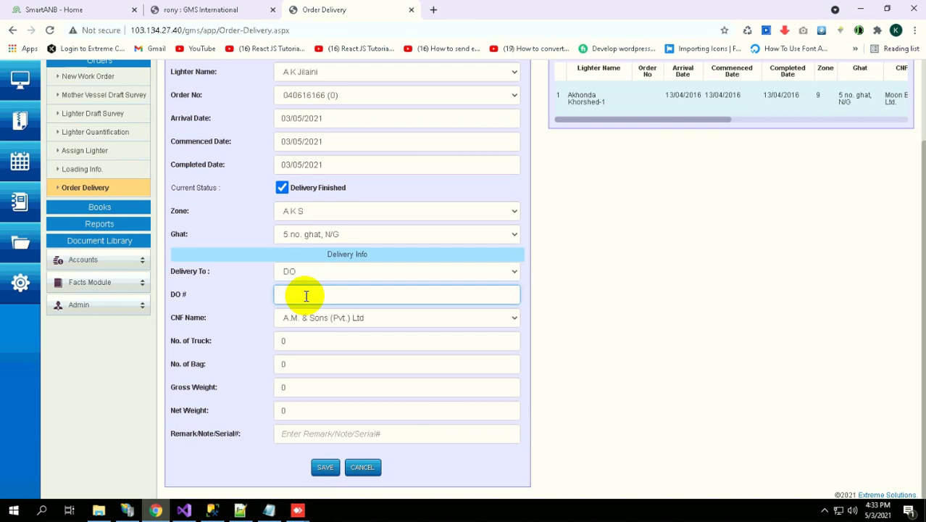
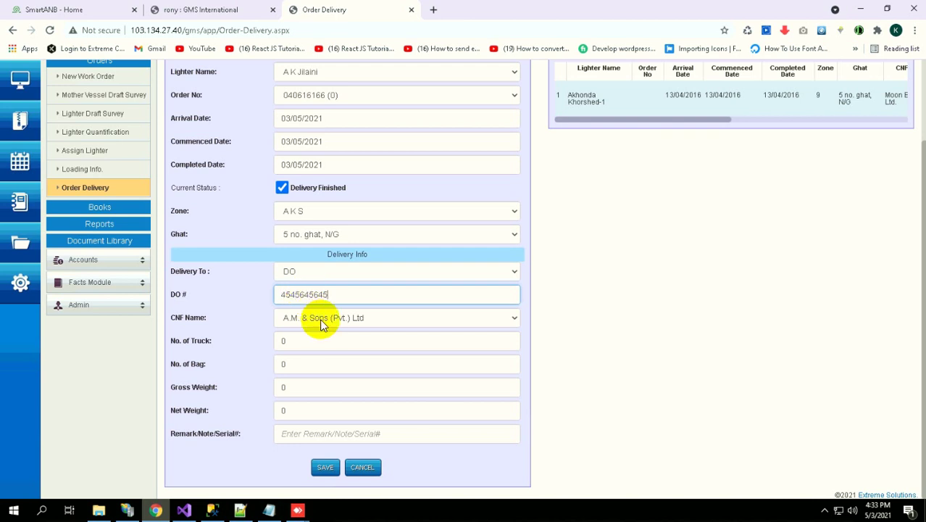
{"action": "left_click", "coordinate": [320, 316]}
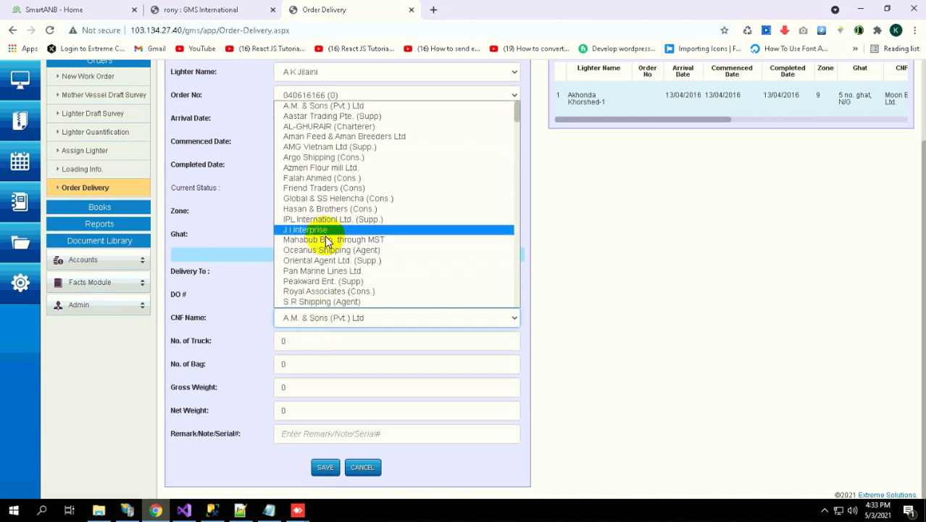
{"action": "scroll", "coordinate": [324, 243], "scroll_direction": "down", "scroll_amount": 10}
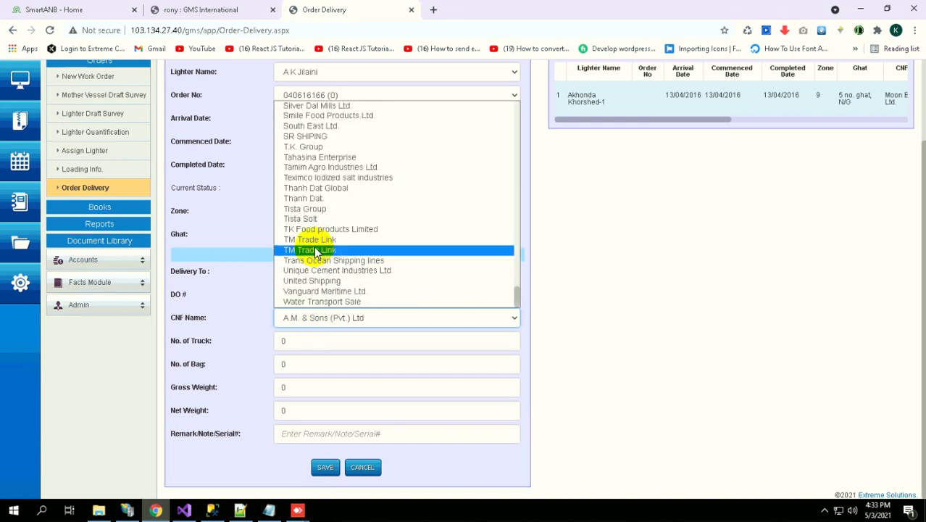
{"action": "left_click", "coordinate": [328, 167]}
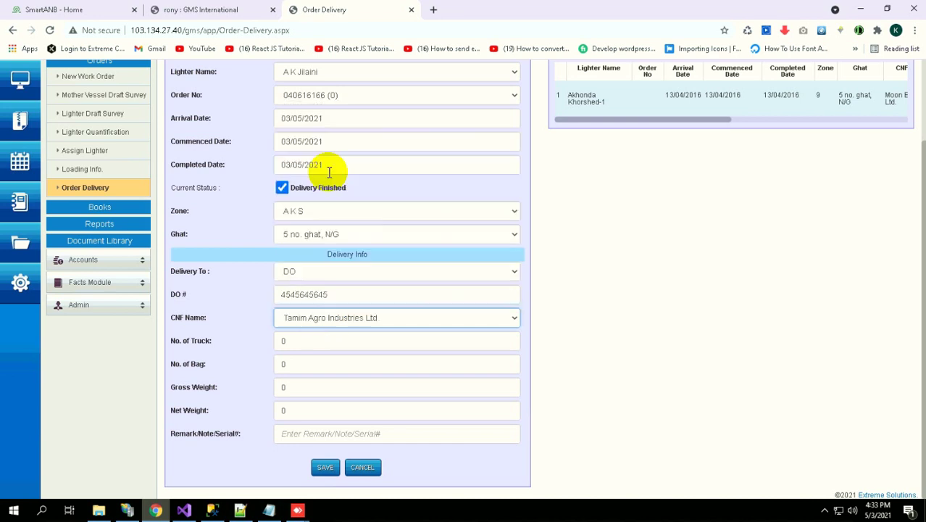
{"action": "left_click", "coordinate": [314, 344]}
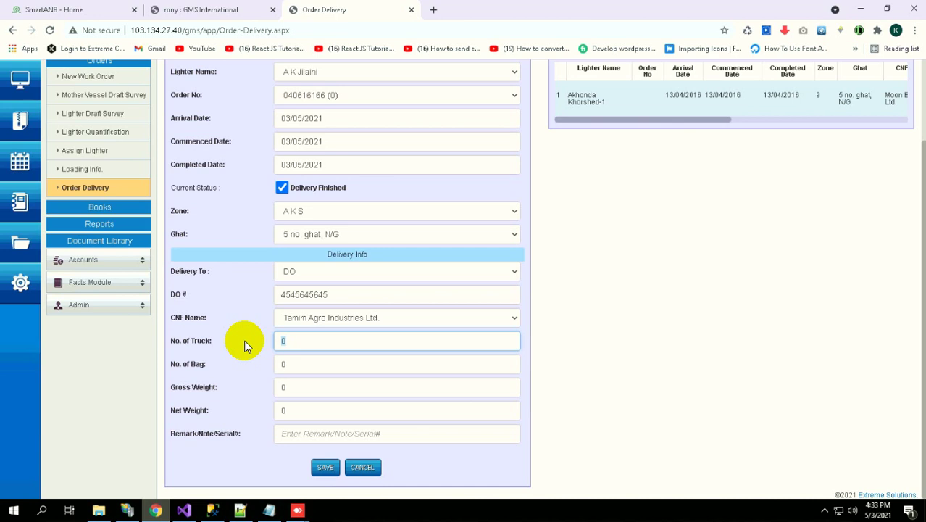
Enter 50 trucks and 5000 bags for the delivery
{"action": "type", "text": "500"}
{"action": "left_click", "coordinate": [295, 362]}
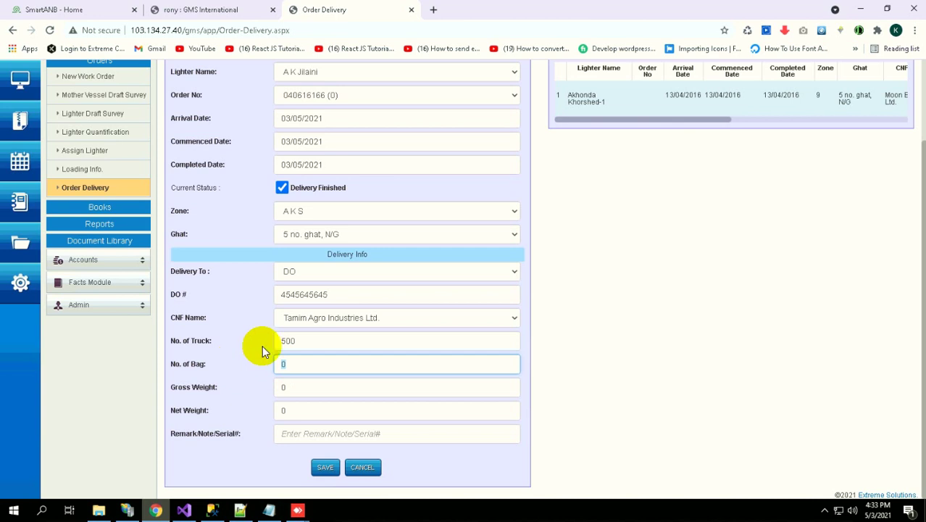
{"action": "left_click", "coordinate": [320, 344]}
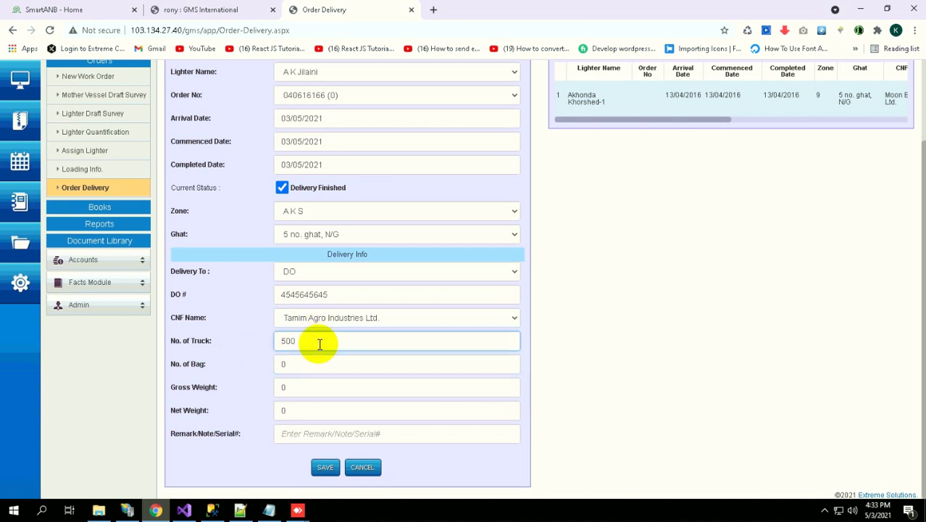
{"action": "key", "text": "BackSpace"}
{"action": "left_click", "coordinate": [246, 364]}
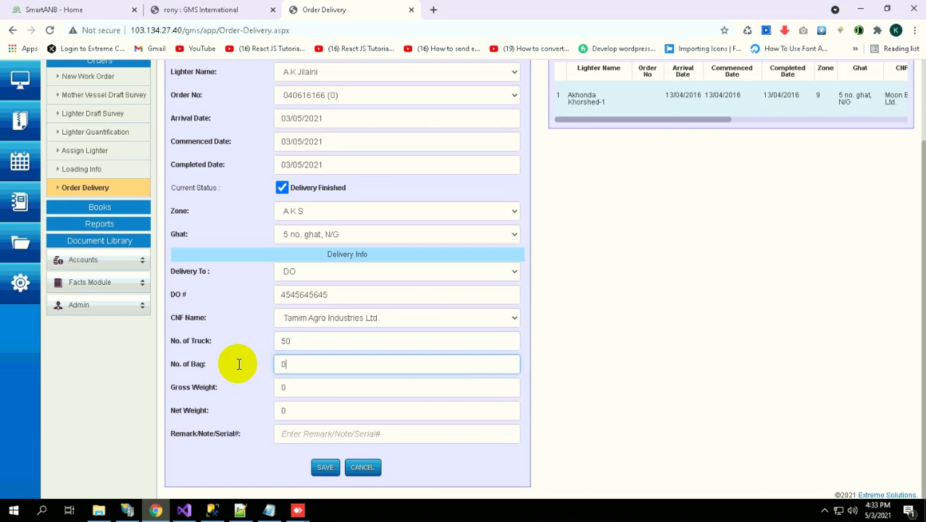
{"action": "type", "text": "50000"}
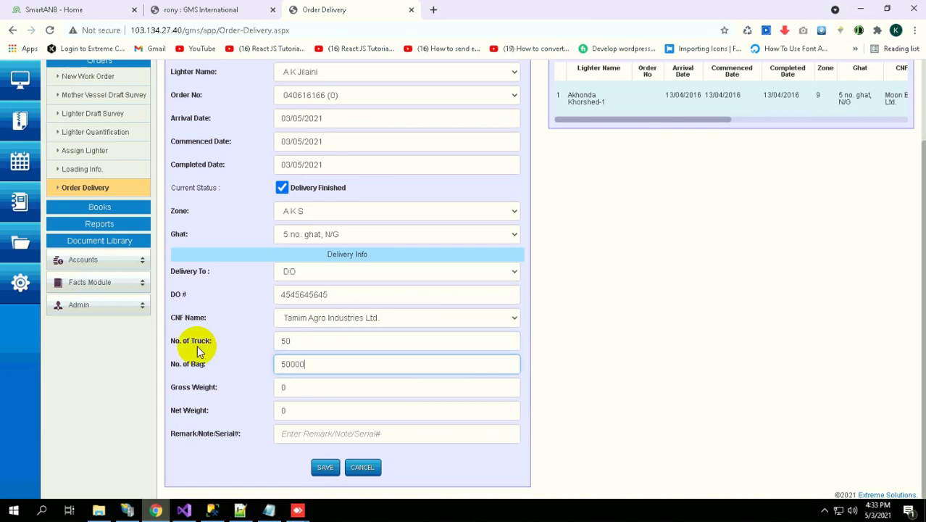
{"action": "key", "text": "BackSpace"}
{"action": "left_click", "coordinate": [283, 381]}
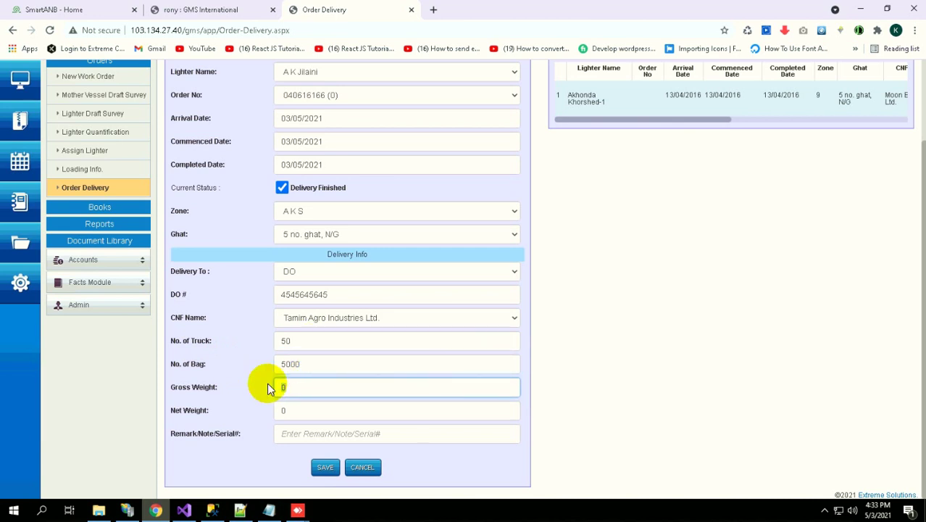
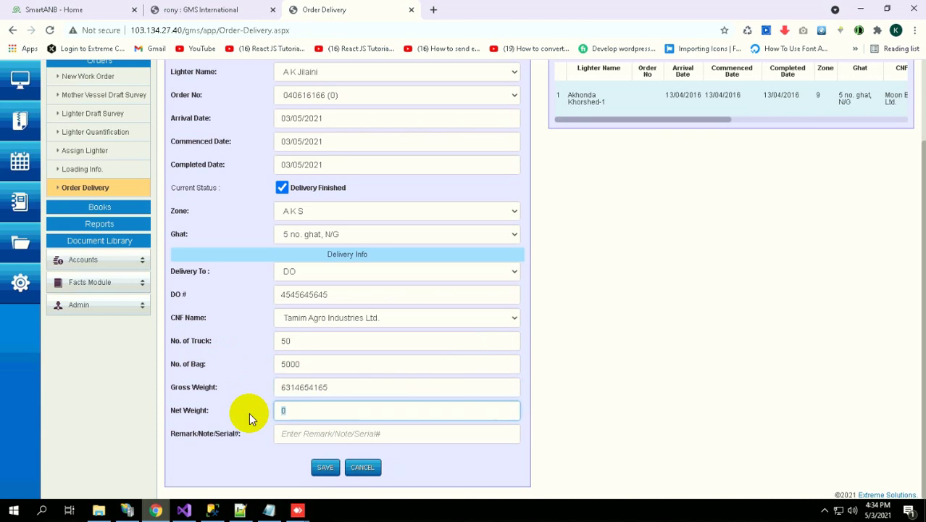
{"action": "key", "text": "Tab"}
{"action": "key", "text": "BackSpace"}
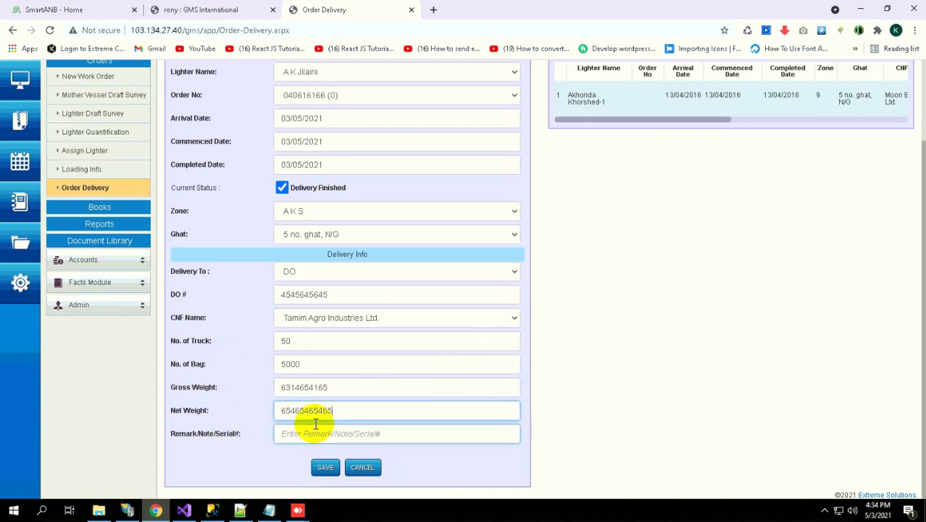
{"action": "left_click", "coordinate": [341, 433]}
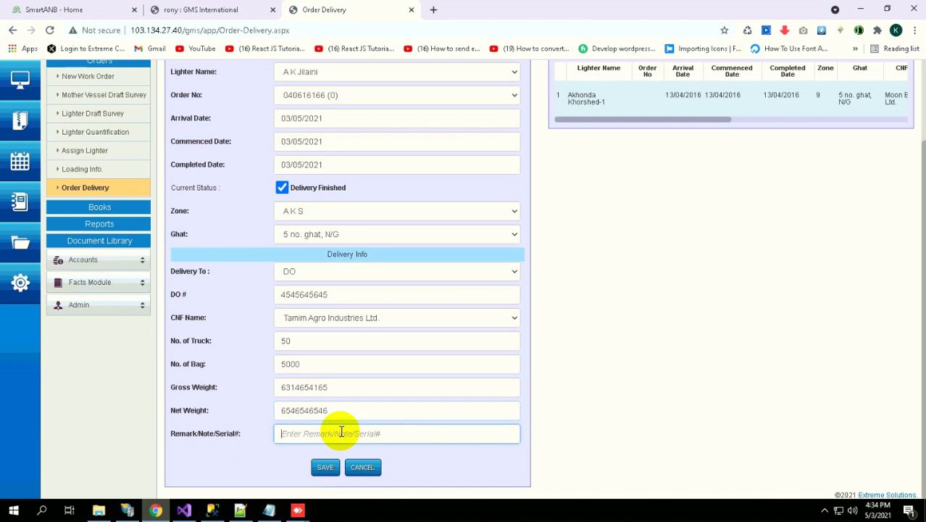
{"action": "type", "text": "fghfgh"}
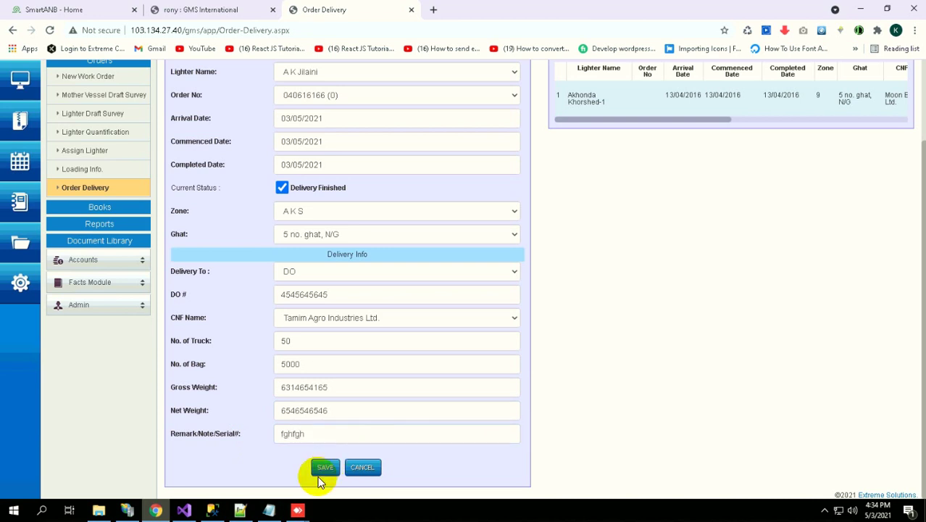
{"action": "left_click", "coordinate": [322, 468]}
Read the SQL conversion error, then expand Accounts and its Setups section in the sidebar
{"action": "scroll", "coordinate": [335, 211], "scroll_direction": "up", "scroll_amount": 2}
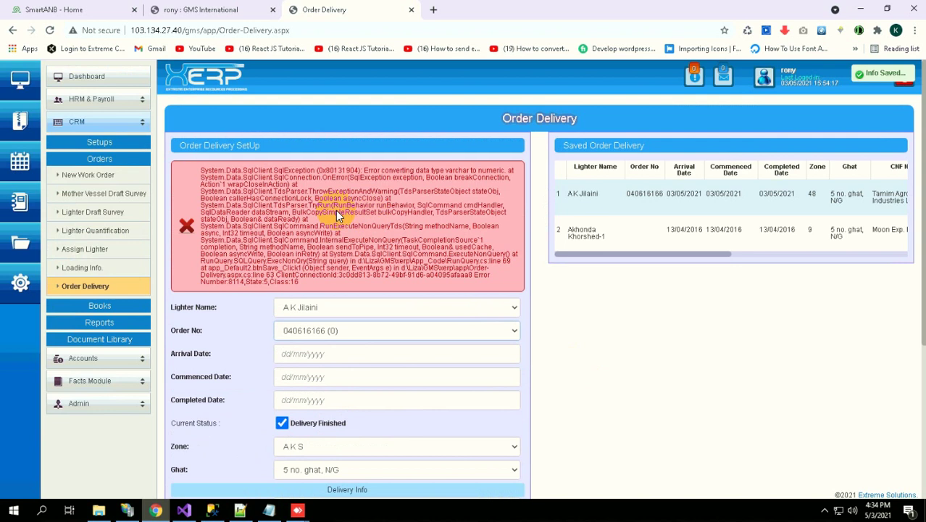
{"action": "scroll", "coordinate": [304, 379], "scroll_direction": "down", "scroll_amount": 3}
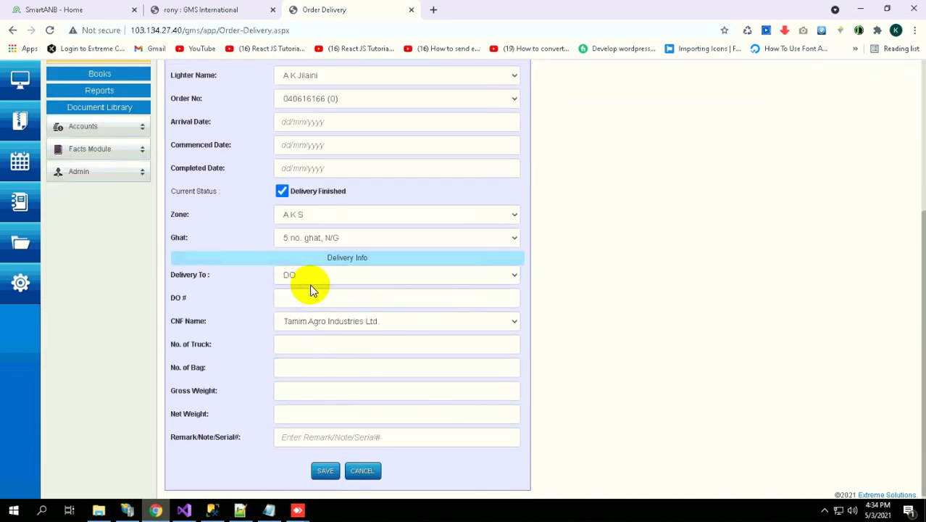
{"action": "scroll", "coordinate": [314, 284], "scroll_direction": "up", "scroll_amount": 1}
{"action": "scroll", "coordinate": [314, 284], "scroll_direction": "up", "scroll_amount": 3}
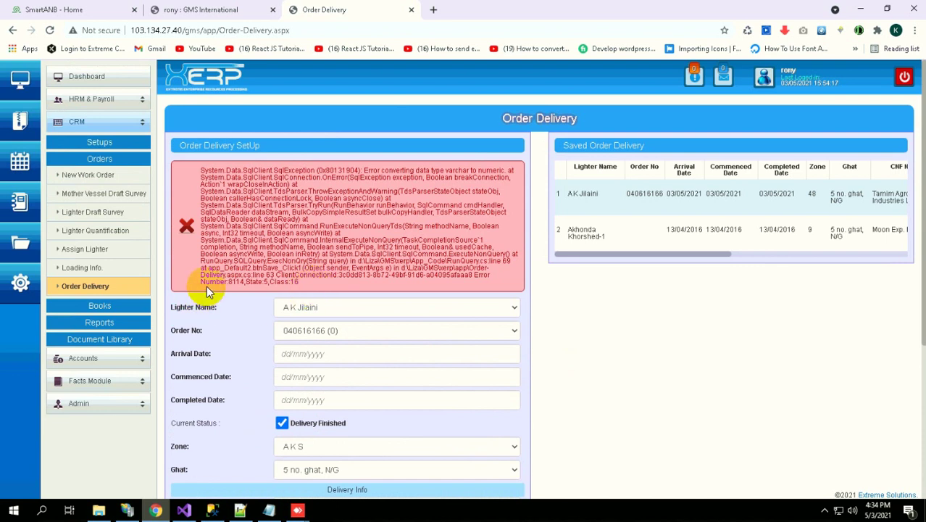
{"action": "left_click", "coordinate": [106, 358]}
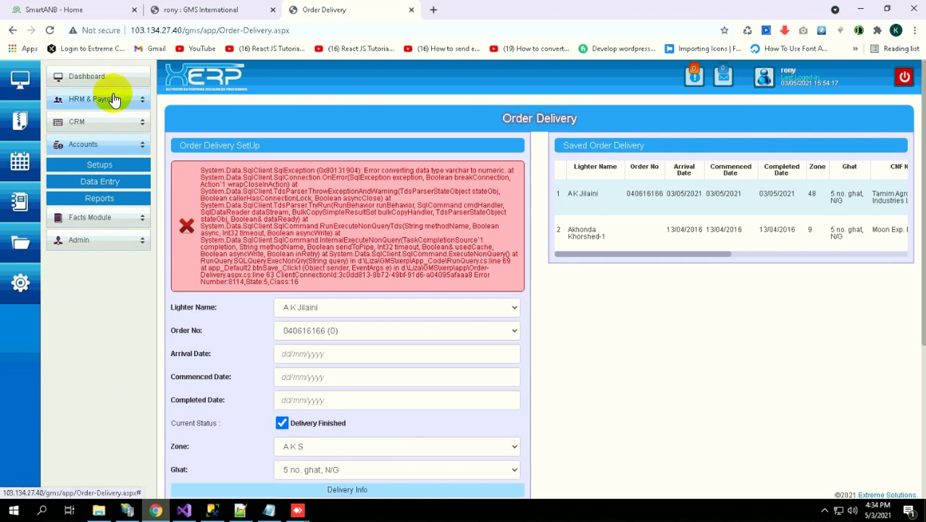
{"action": "left_click", "coordinate": [100, 166]}
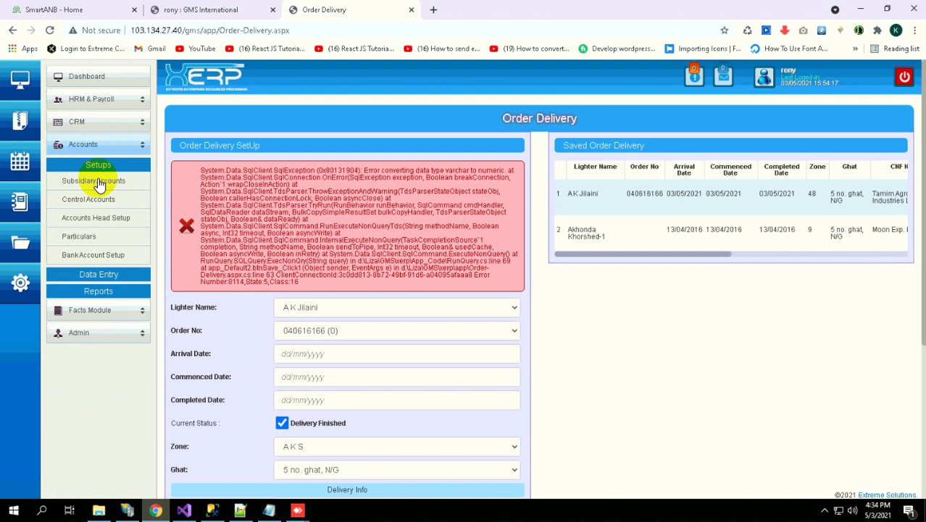
Open Accounts Head Setup and choose Expenses as the account group, giving head ID 040118008
{"action": "left_click", "coordinate": [94, 225]}
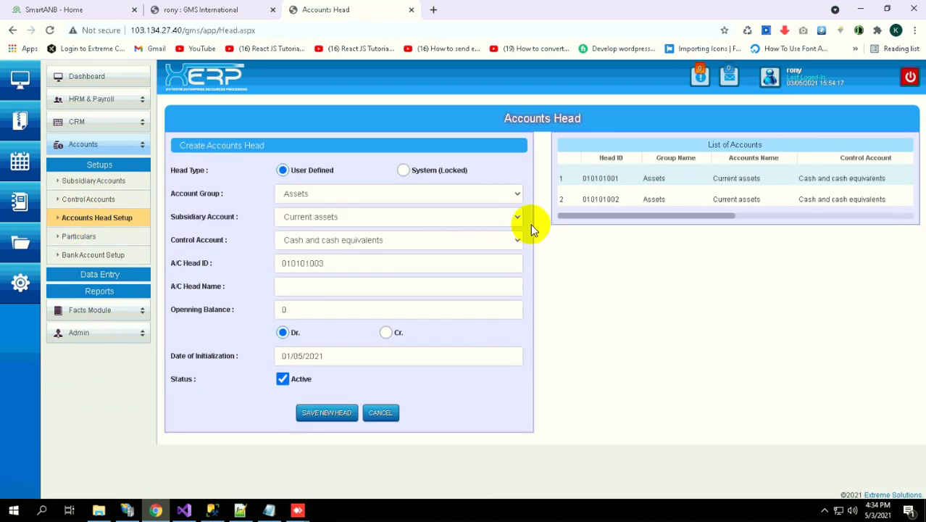
{"action": "left_click", "coordinate": [480, 194]}
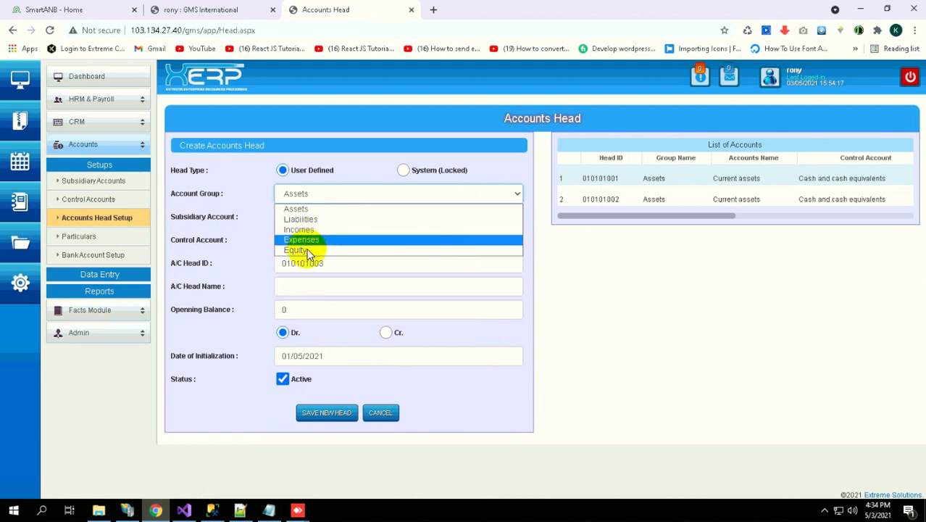
{"action": "key", "text": "Escape"}
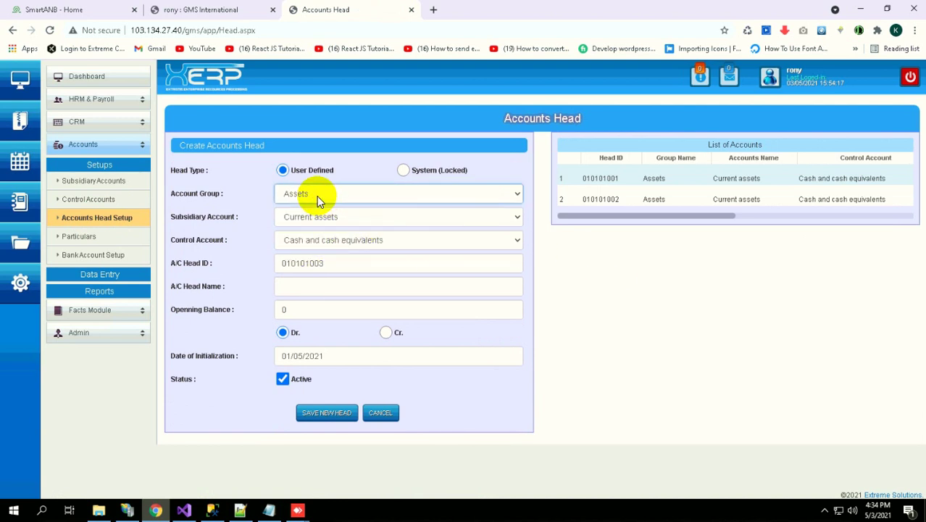
{"action": "left_click", "coordinate": [317, 196]}
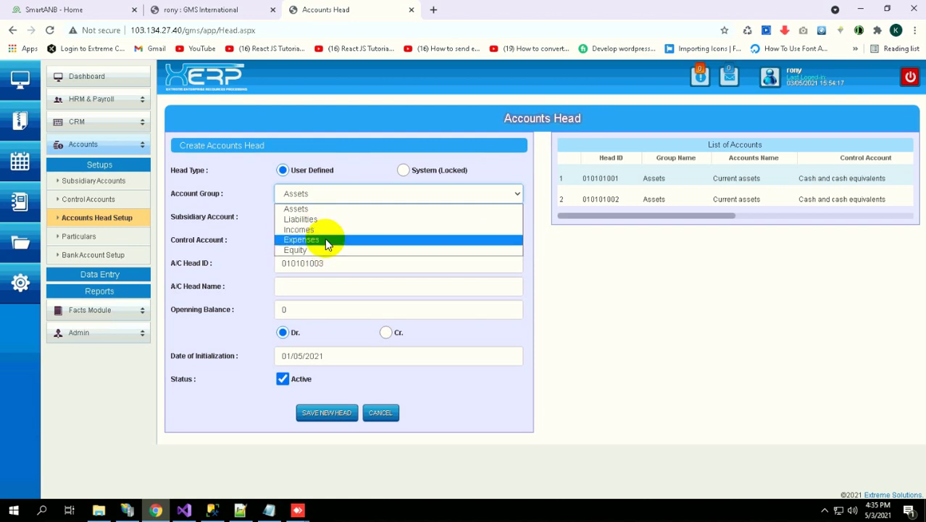
{"action": "left_click", "coordinate": [324, 239]}
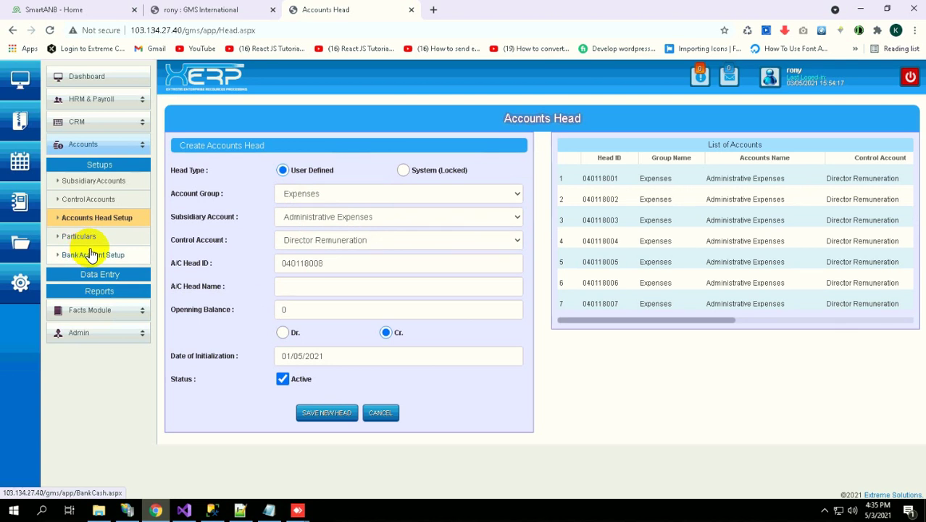
{"action": "left_click", "coordinate": [108, 276]}
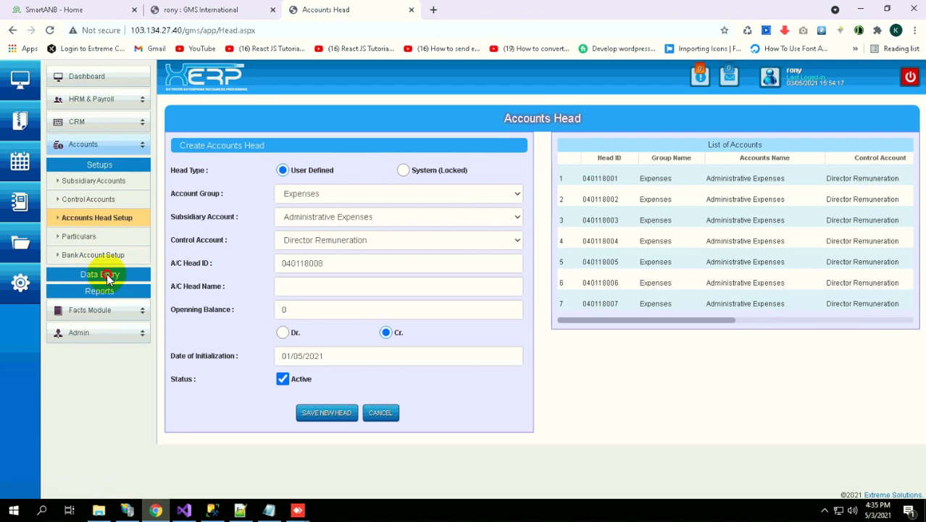
Review the Bank Account Setup page, then open the Billing form under Data Entry
{"action": "left_click", "coordinate": [117, 166]}
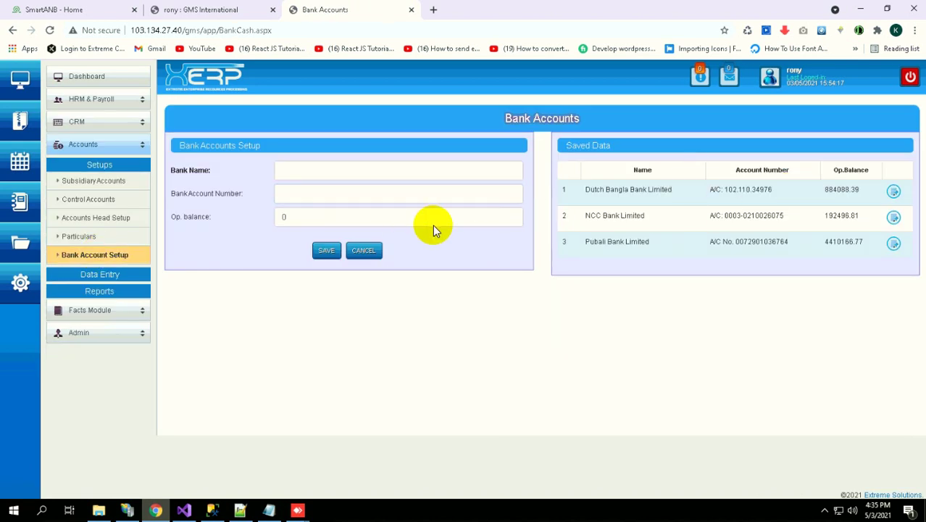
{"action": "left_click", "coordinate": [384, 221]}
{"action": "left_click", "coordinate": [125, 230]}
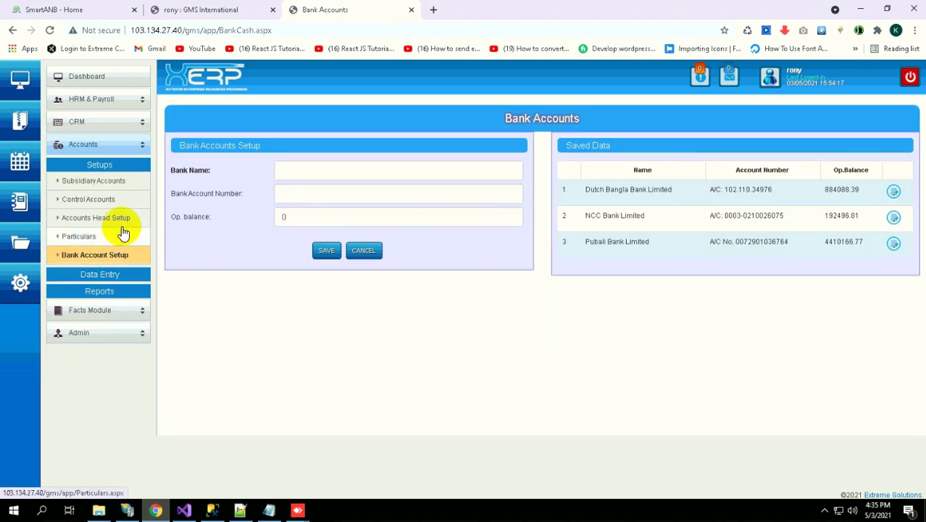
{"action": "left_click", "coordinate": [106, 274]}
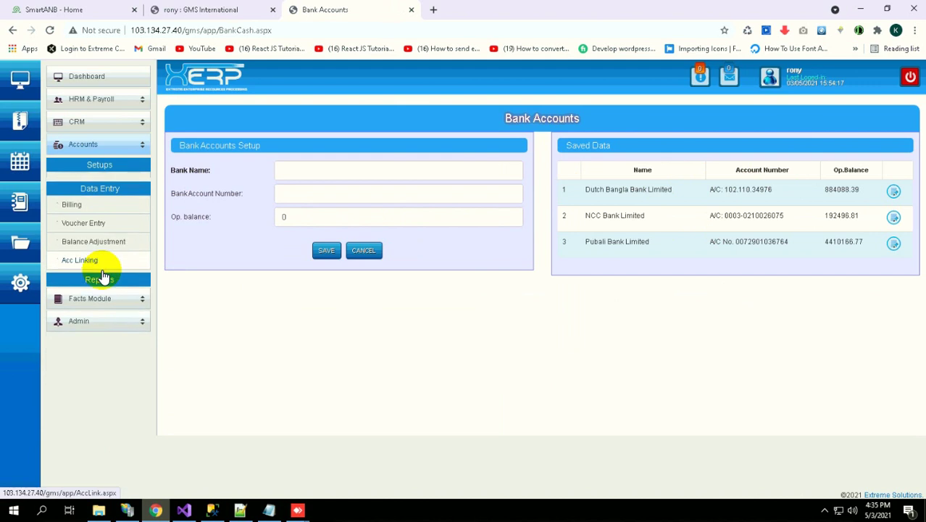
{"action": "left_click", "coordinate": [71, 200]}
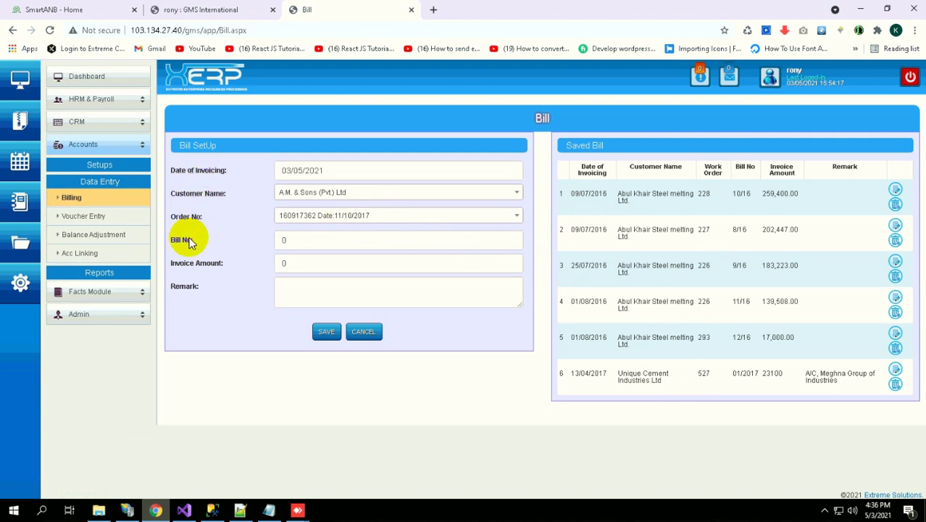
Select the 0 in the Bill form's Invoice Amount, then open Voucher Entry
{"action": "left_click", "coordinate": [289, 262]}
{"action": "left_click_drag", "start_coordinate": [289, 262], "coordinate": [242, 266]}
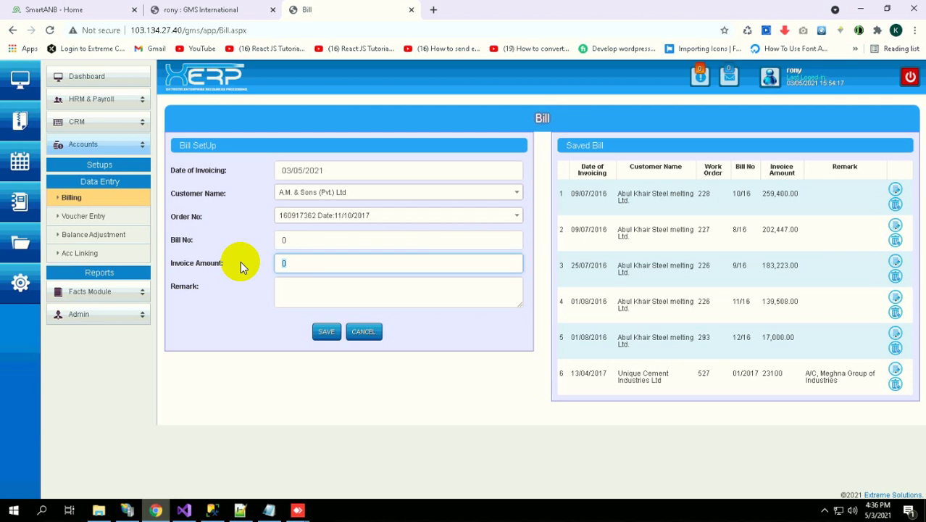
{"action": "left_click", "coordinate": [83, 219]}
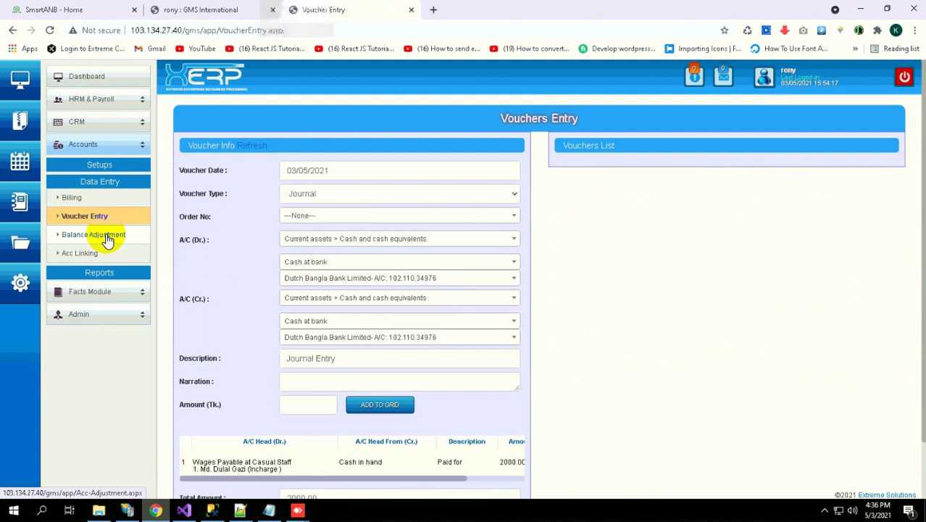
Open Balance Adjustment and scroll through its adjustment history list and back up
{"action": "left_click", "coordinate": [106, 239]}
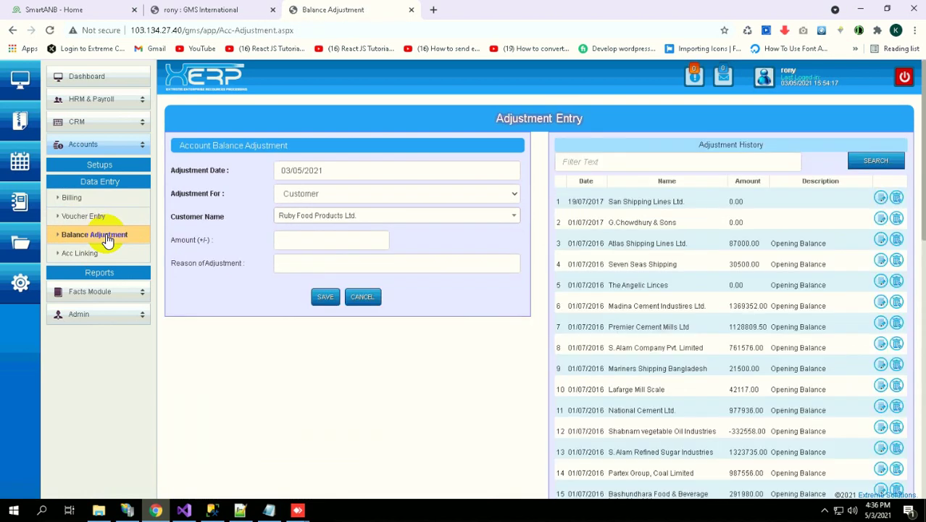
{"action": "scroll", "coordinate": [739, 362], "scroll_direction": "down", "scroll_amount": 2}
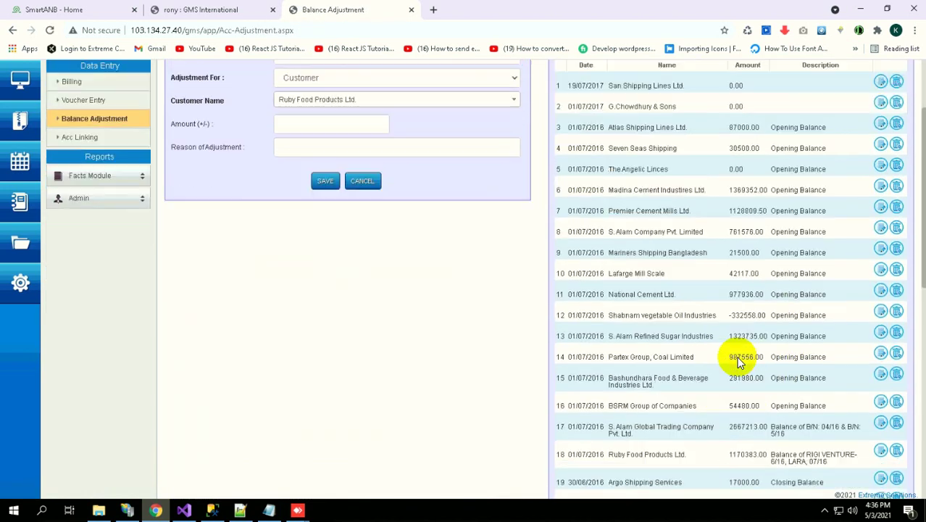
{"action": "scroll", "coordinate": [737, 363], "scroll_direction": "down", "scroll_amount": 7}
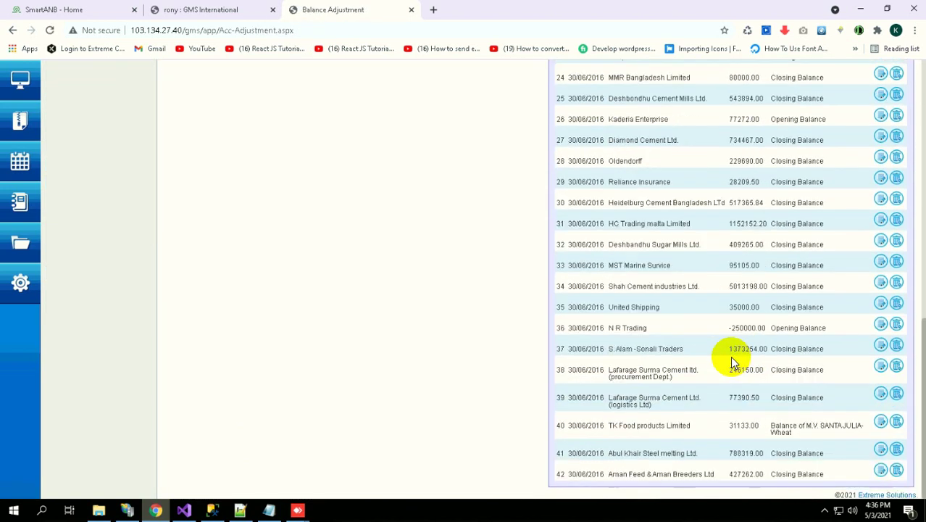
{"action": "scroll", "coordinate": [728, 357], "scroll_direction": "up", "scroll_amount": 9}
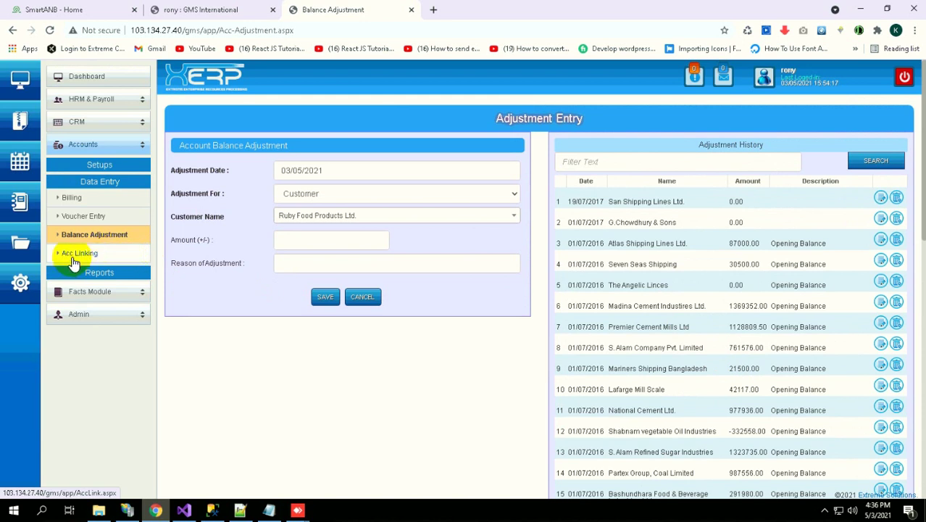
Browse the Accounts reports list, then expand HRM & Payroll and its Setups section
{"action": "left_click", "coordinate": [97, 274]}
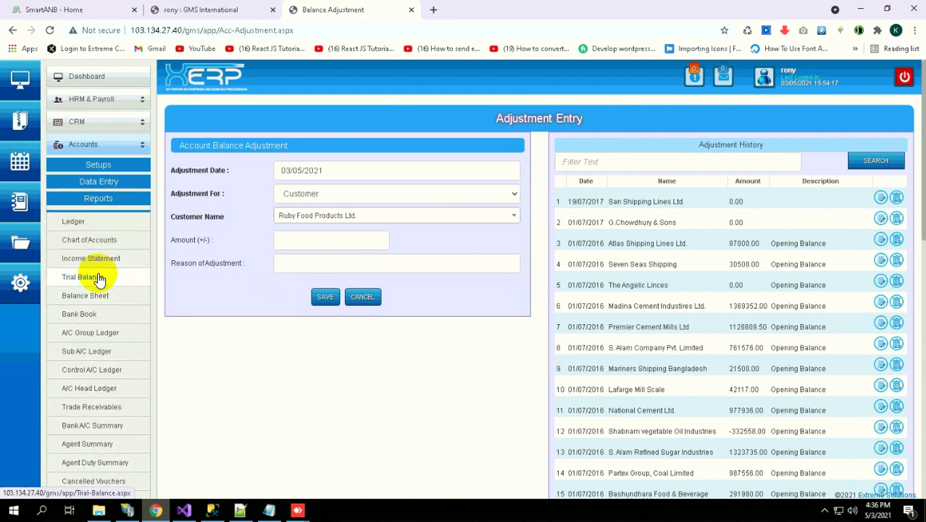
{"action": "scroll", "coordinate": [93, 275], "scroll_direction": "down", "scroll_amount": 2}
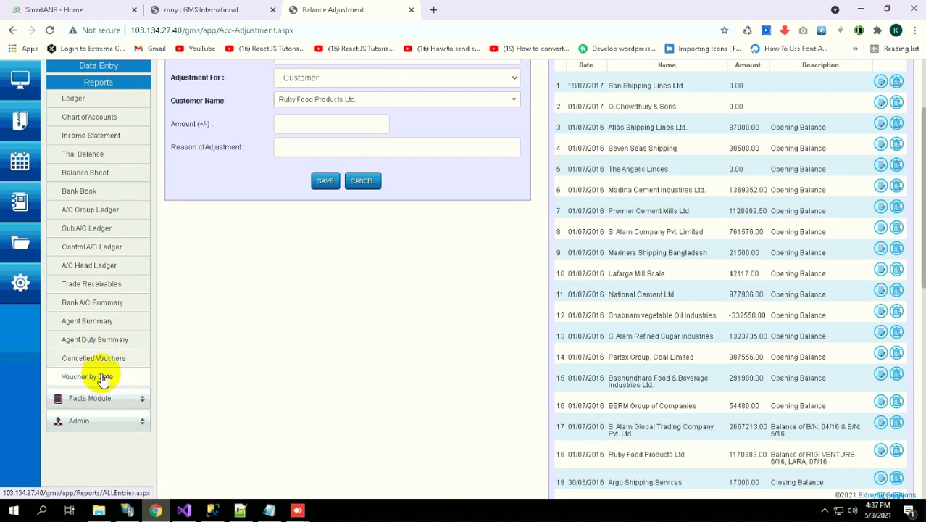
{"action": "scroll", "coordinate": [92, 341], "scroll_direction": "up", "scroll_amount": 2}
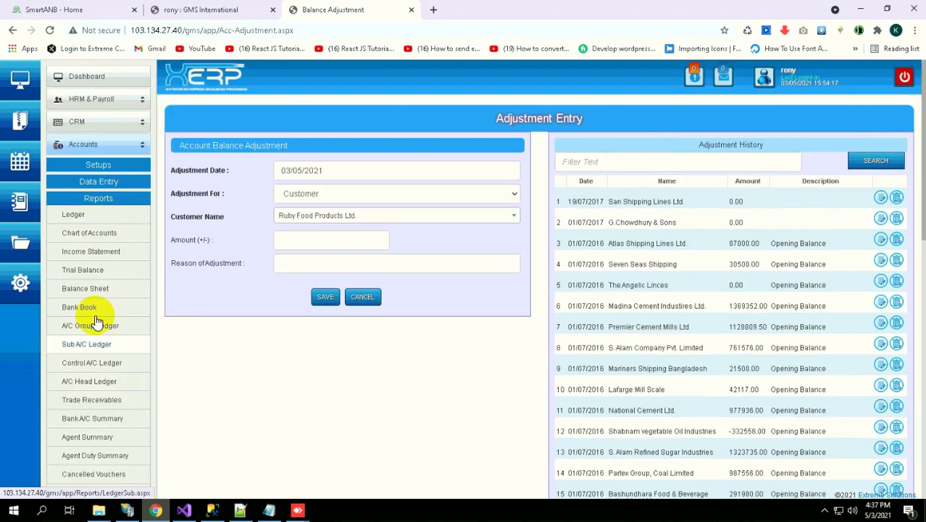
{"action": "left_click", "coordinate": [102, 99]}
{"action": "left_click", "coordinate": [95, 122]}
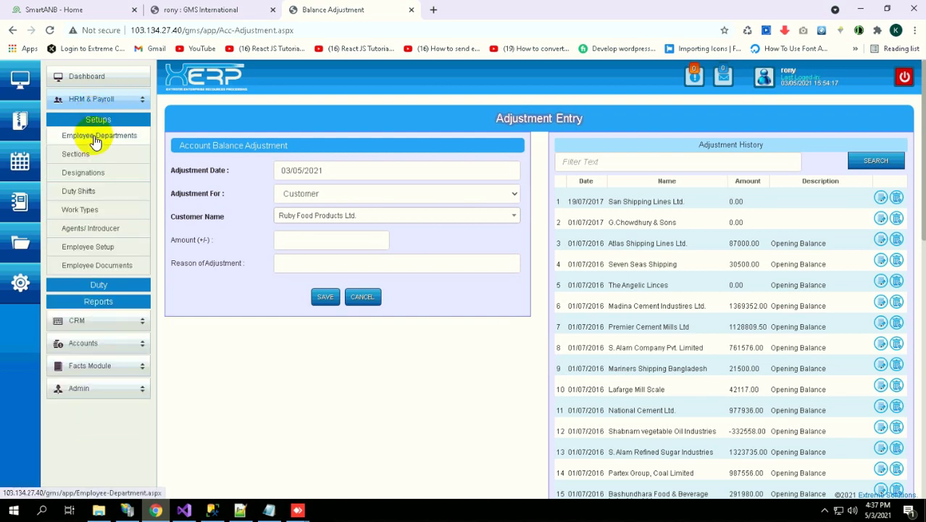
Review the Employee Departments list, highlighting 'Operation', then go to the Employee Sections page
{"action": "left_click", "coordinate": [95, 142]}
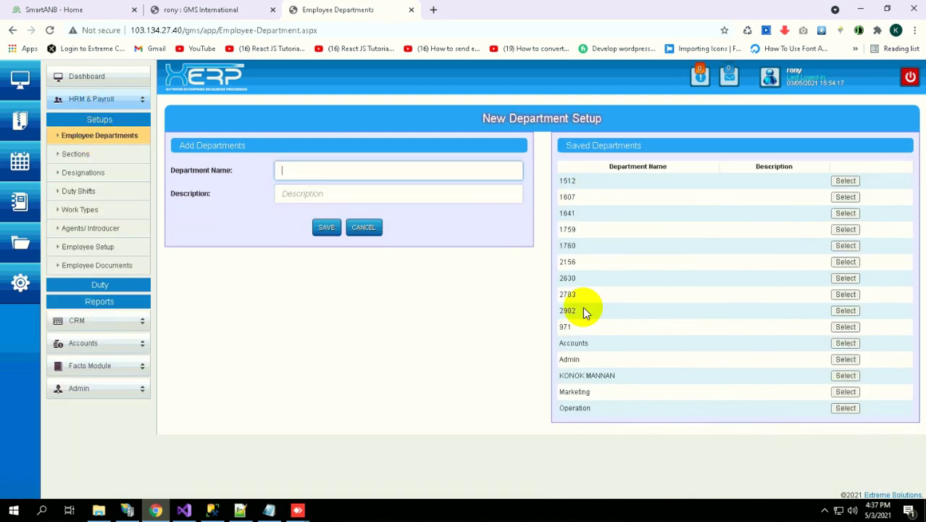
{"action": "double_click", "coordinate": [575, 407]}
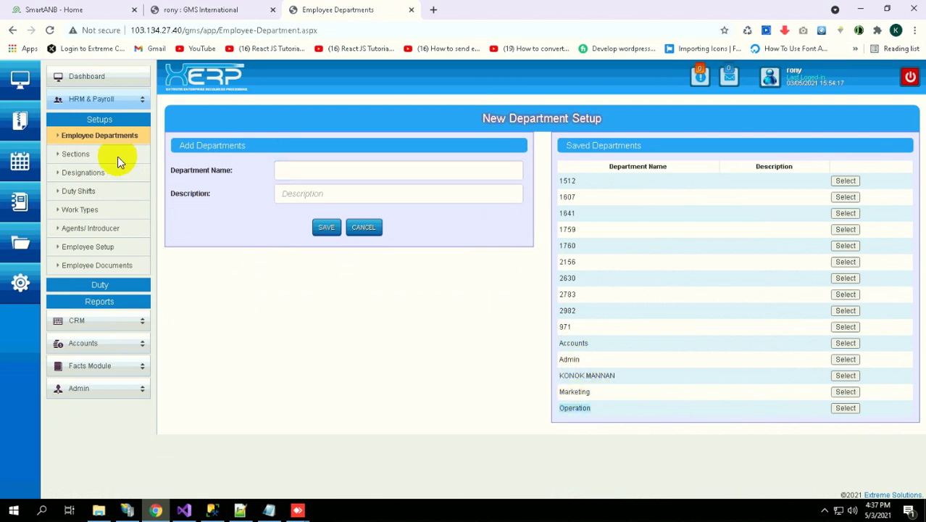
{"action": "left_click", "coordinate": [75, 155]}
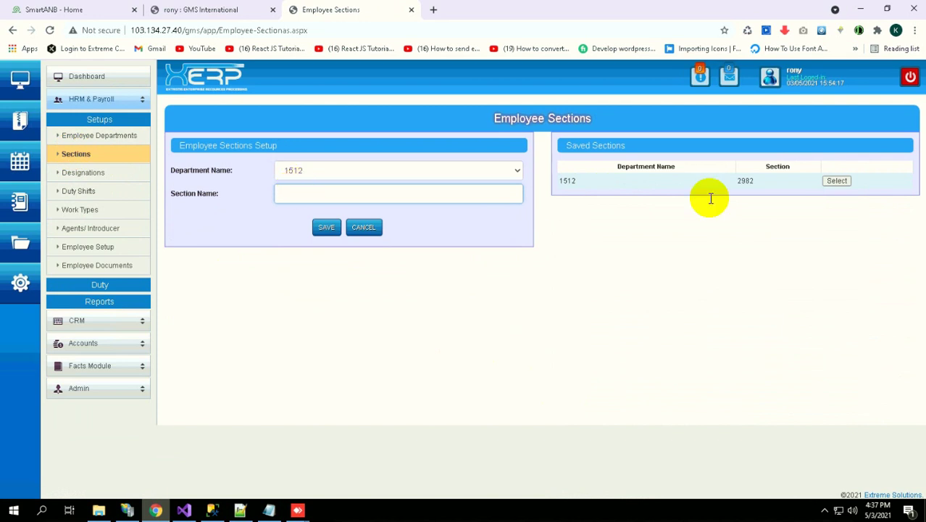
Show the saved sections for the Accounts department, then for the Operation department
{"action": "left_click", "coordinate": [355, 171]}
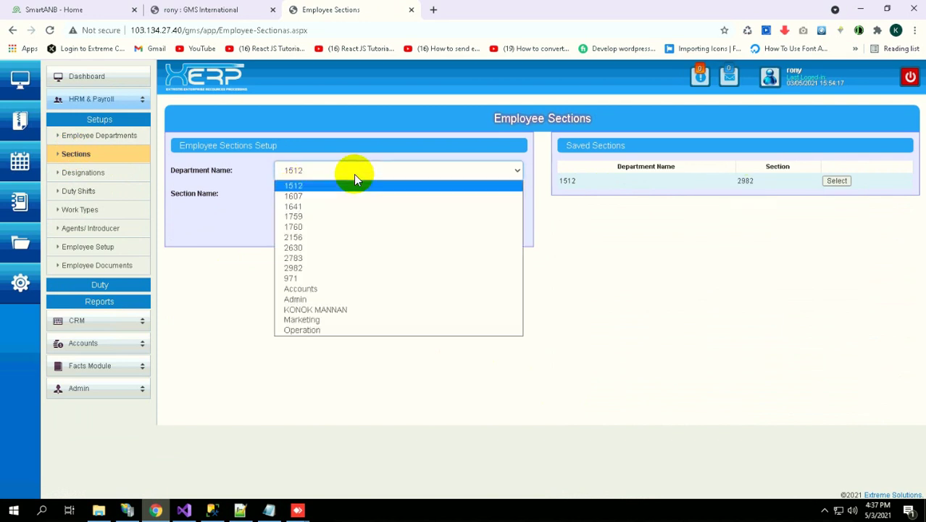
{"action": "left_click", "coordinate": [300, 289]}
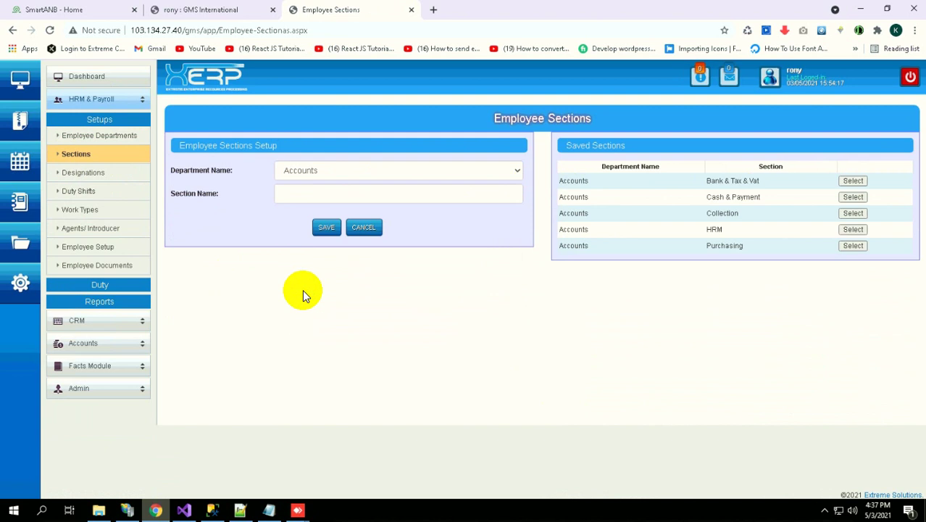
{"action": "left_click", "coordinate": [310, 171]}
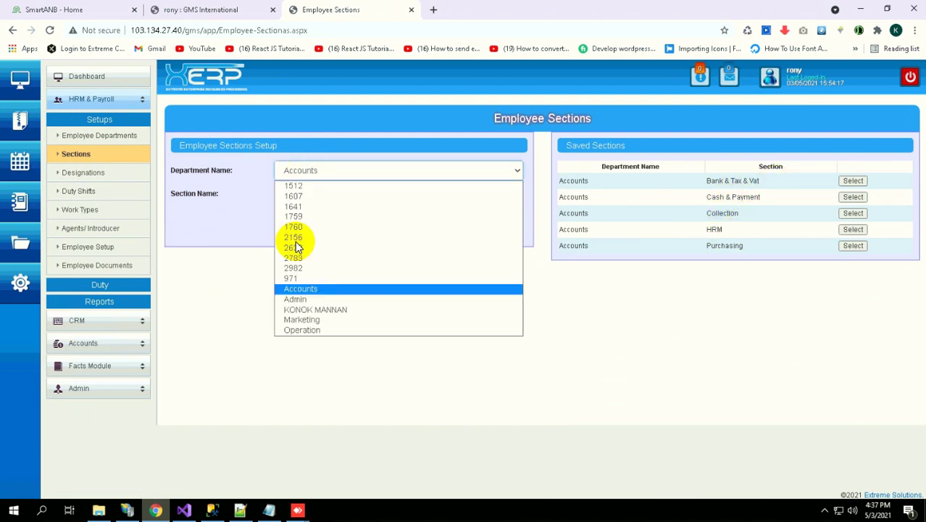
{"action": "left_click", "coordinate": [303, 330]}
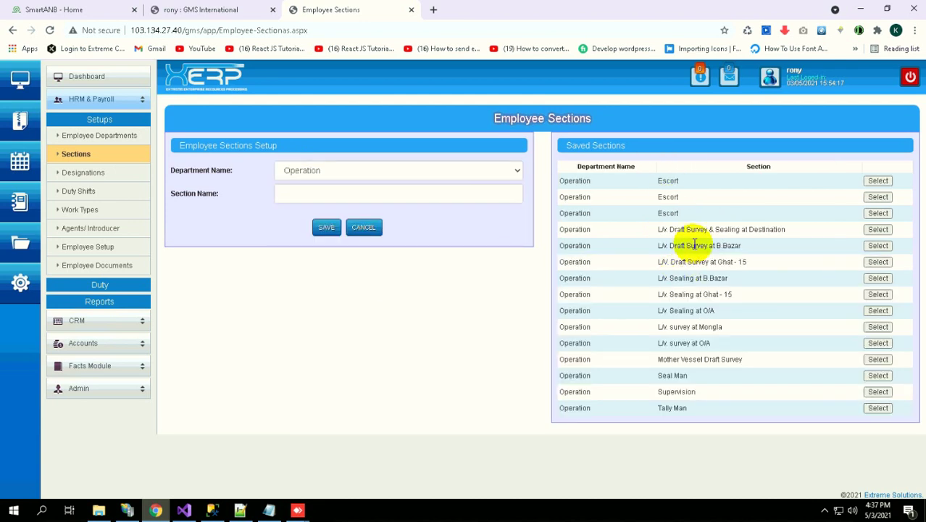
Highlight section names such as Seal Man, then go to the Designation Setup page
{"action": "left_click_drag", "start_coordinate": [694, 245], "coordinate": [709, 245]}
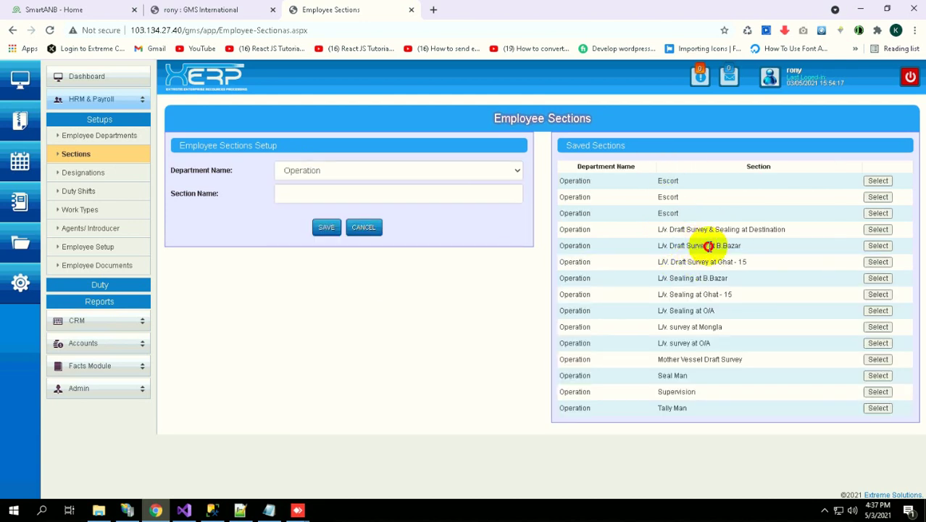
{"action": "double_click", "coordinate": [676, 377]}
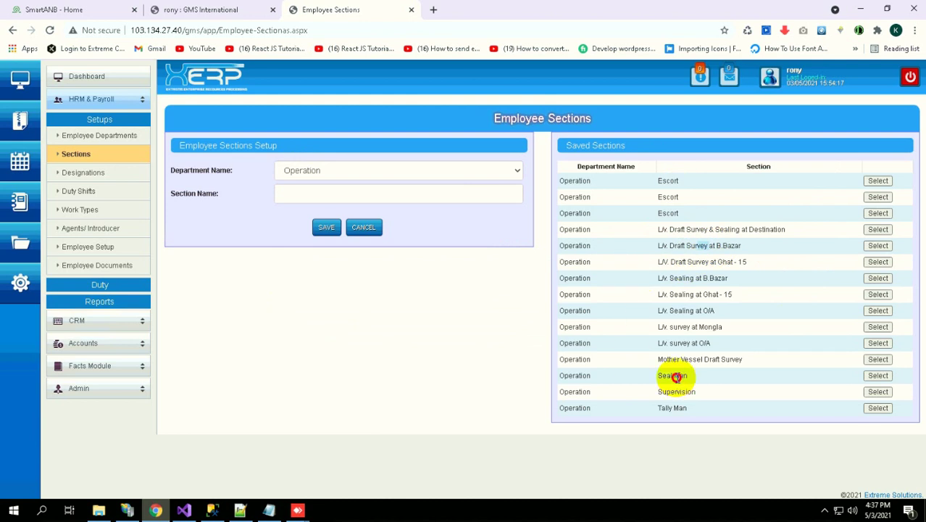
{"action": "left_click", "coordinate": [96, 176]}
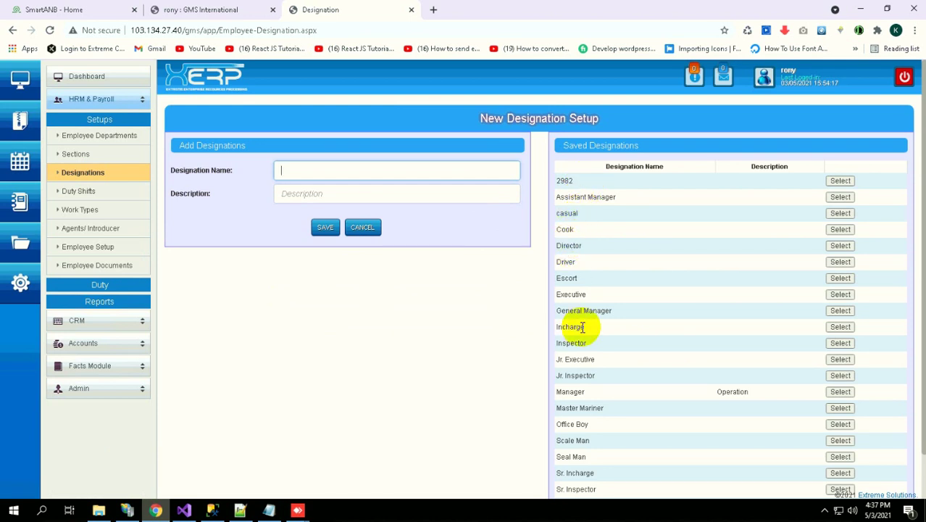
Scroll through the saved designations, then go to the Duty Shifts page
{"action": "scroll", "coordinate": [578, 357], "scroll_direction": "down", "scroll_amount": 1}
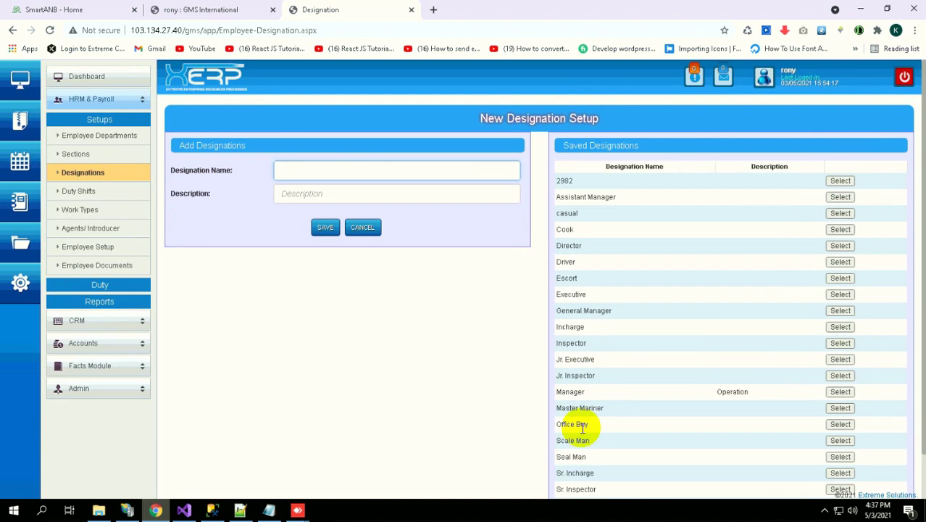
{"action": "scroll", "coordinate": [572, 440], "scroll_direction": "up", "scroll_amount": 1}
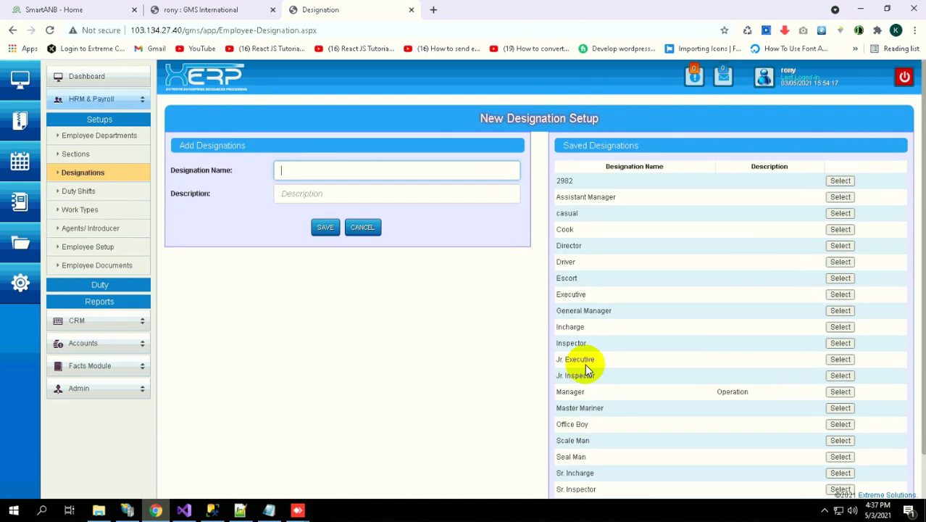
{"action": "left_click", "coordinate": [81, 192]}
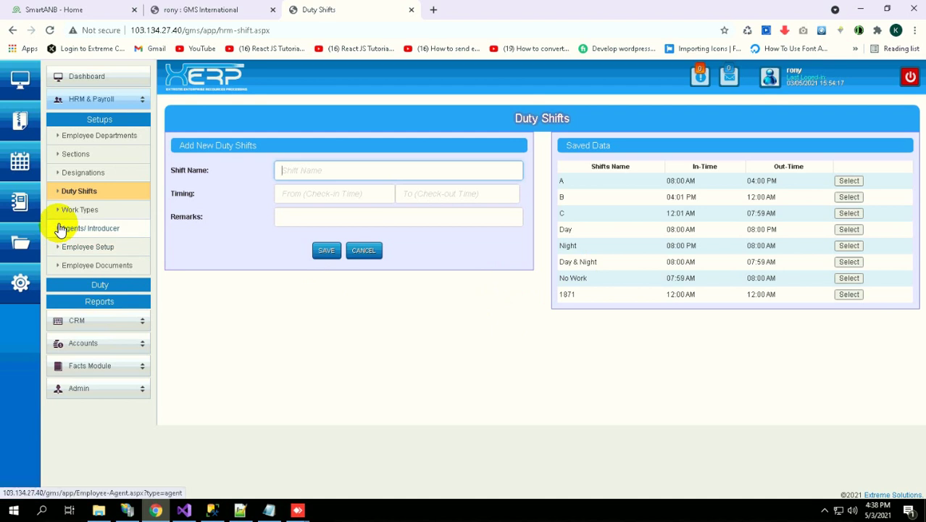
Go to the Casual Work Types page under Setups
{"action": "left_click", "coordinate": [79, 211]}
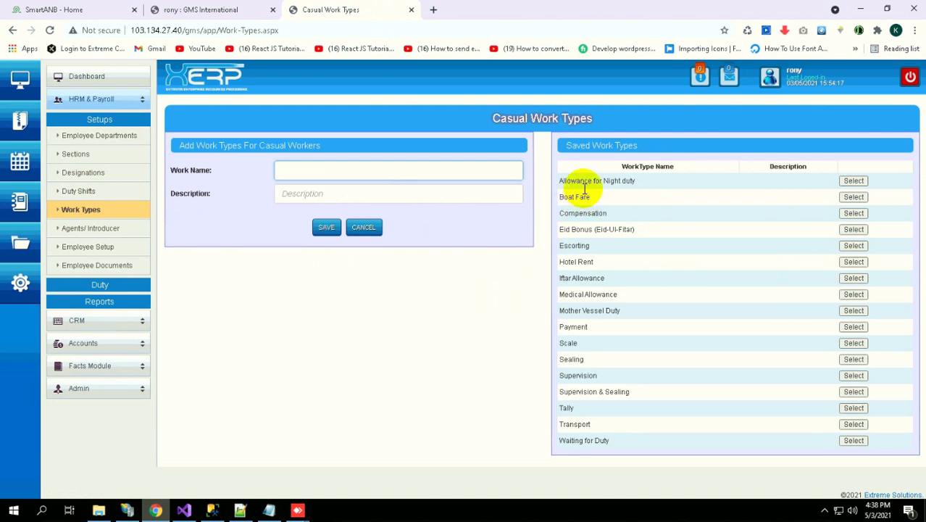
Highlight the Escorting, Mother Vessel Duty and Sealing work types, then go to Agents/ Introducers
{"action": "double_click", "coordinate": [580, 245]}
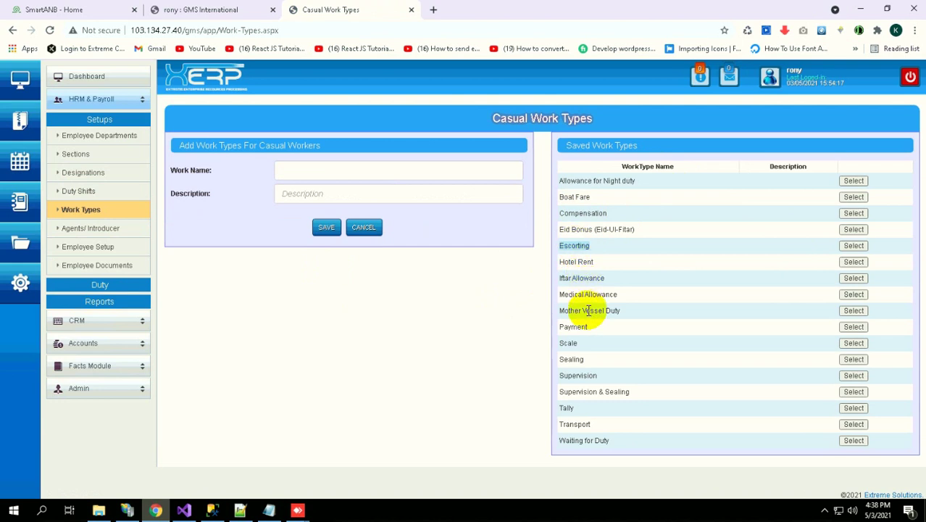
{"action": "left_click", "coordinate": [584, 283]}
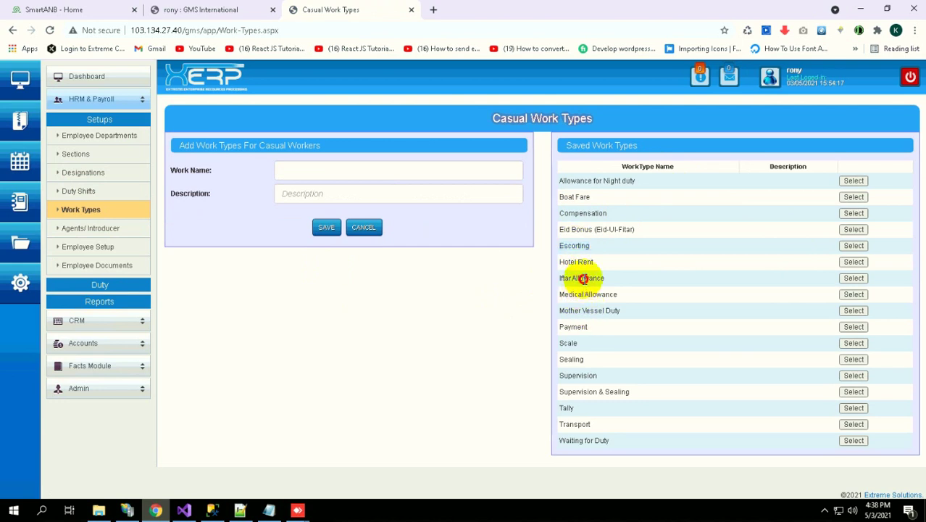
{"action": "triple_click", "coordinate": [577, 313]}
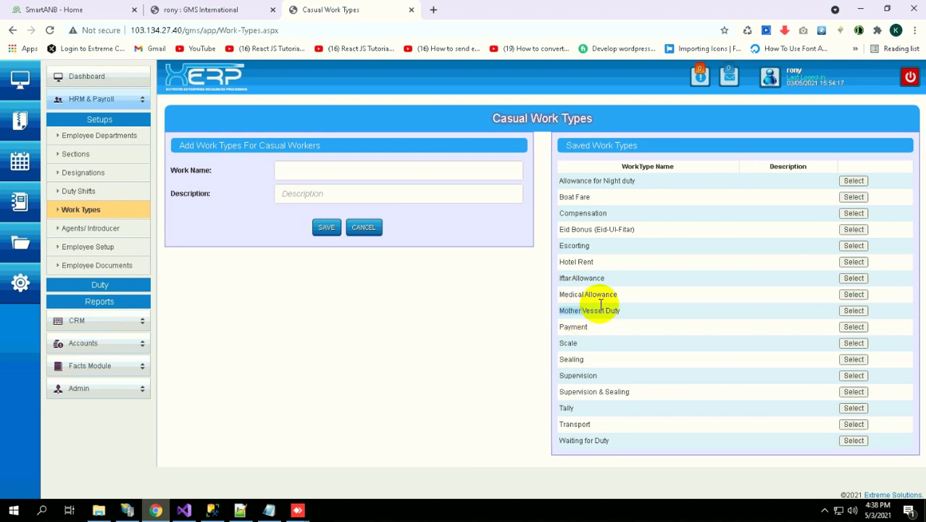
{"action": "left_click", "coordinate": [569, 407]}
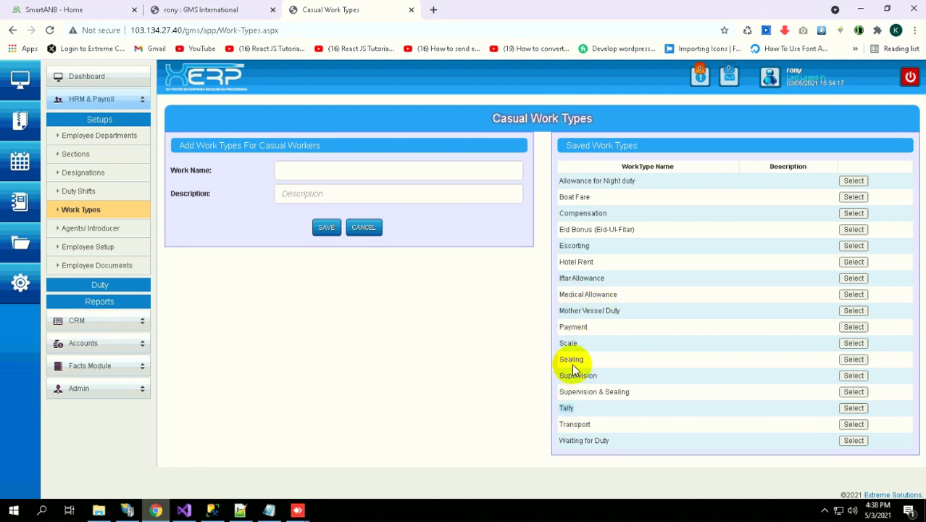
{"action": "double_click", "coordinate": [572, 360]}
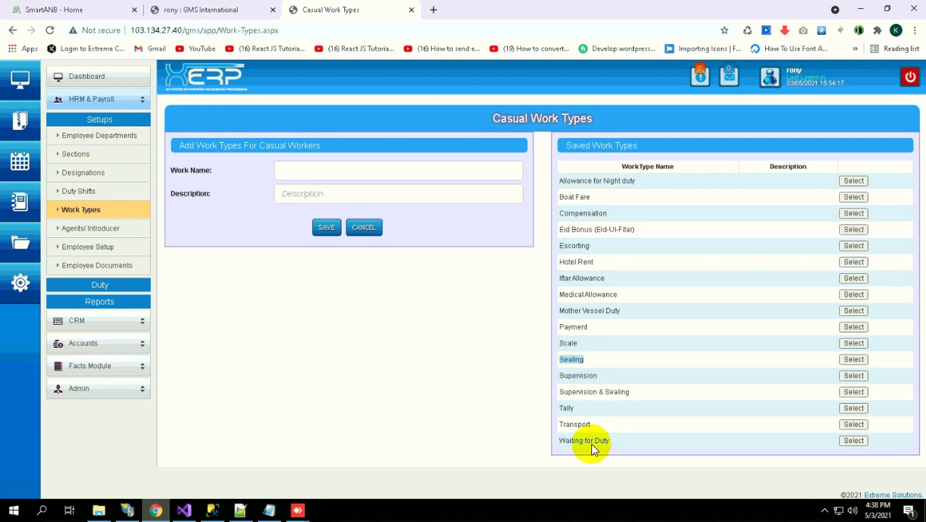
{"action": "left_click", "coordinate": [101, 233]}
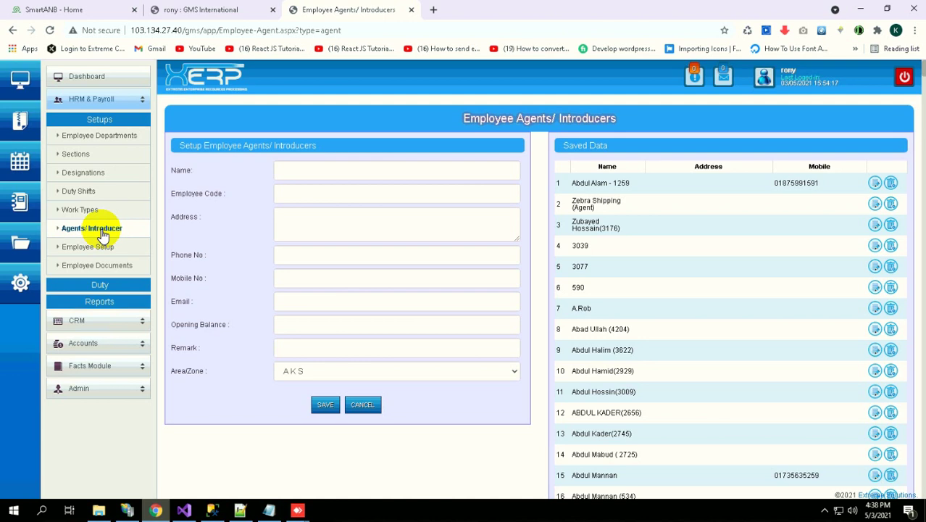
Scroll down through the saved agents and introducers list and back to the top
{"action": "scroll", "coordinate": [611, 435], "scroll_direction": "down", "scroll_amount": 4}
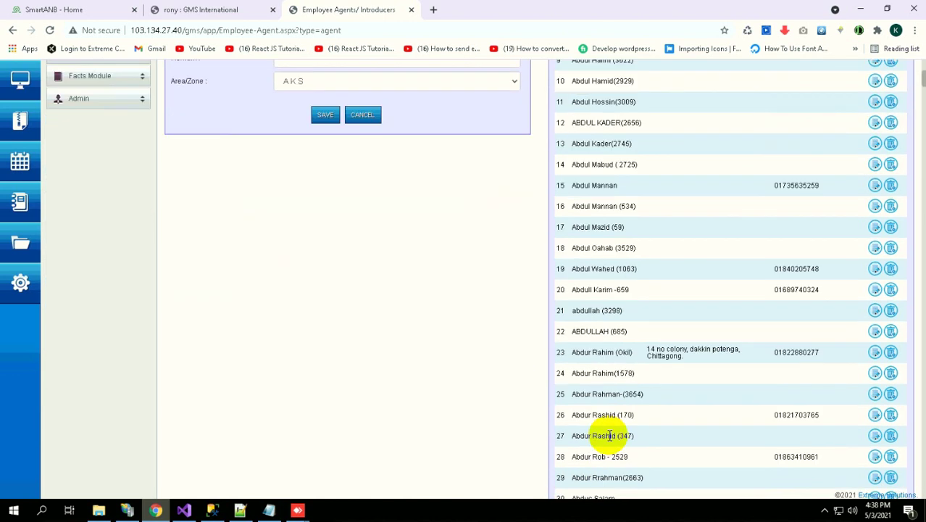
{"action": "scroll", "coordinate": [610, 434], "scroll_direction": "down", "scroll_amount": 6}
{"action": "scroll", "coordinate": [605, 439], "scroll_direction": "up", "scroll_amount": 8}
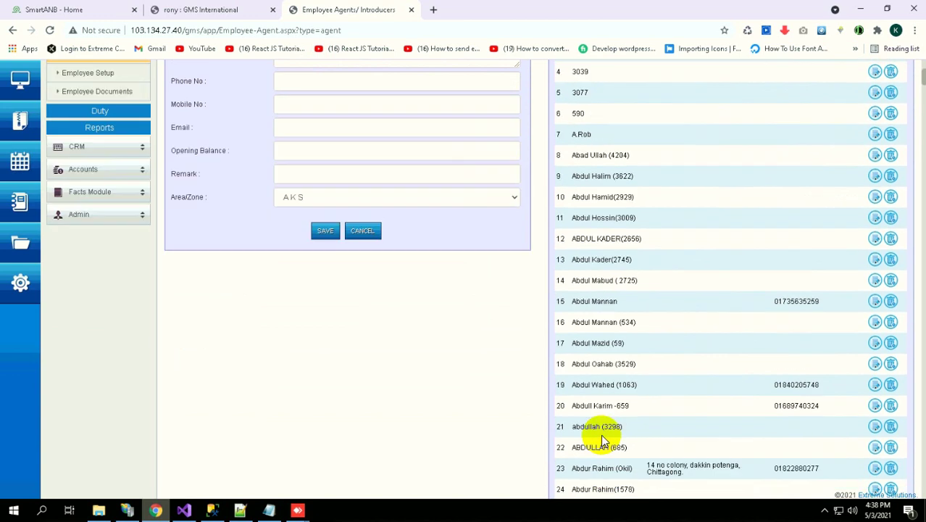
{"action": "scroll", "coordinate": [603, 439], "scroll_direction": "up", "scroll_amount": 3}
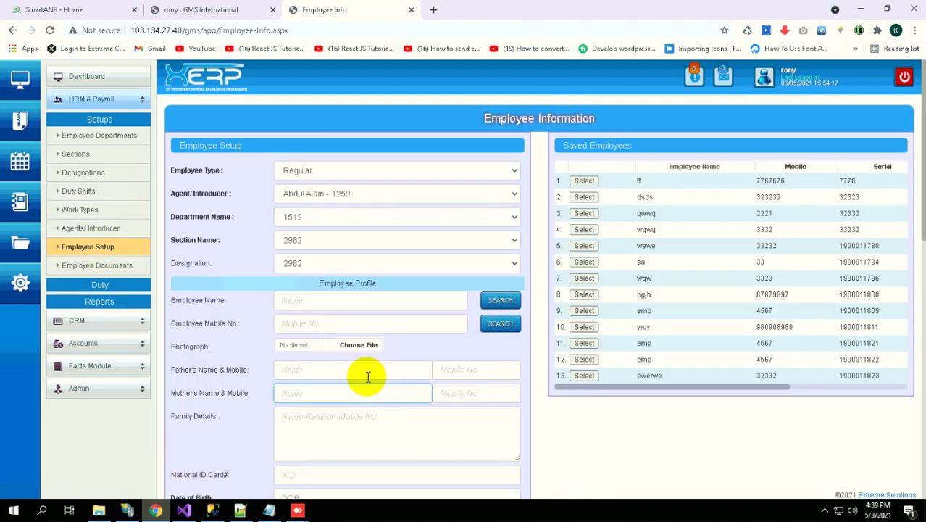
{"action": "scroll", "coordinate": [359, 377], "scroll_direction": "down", "scroll_amount": 5}
{"action": "scroll", "coordinate": [359, 372], "scroll_direction": "down", "scroll_amount": 5}
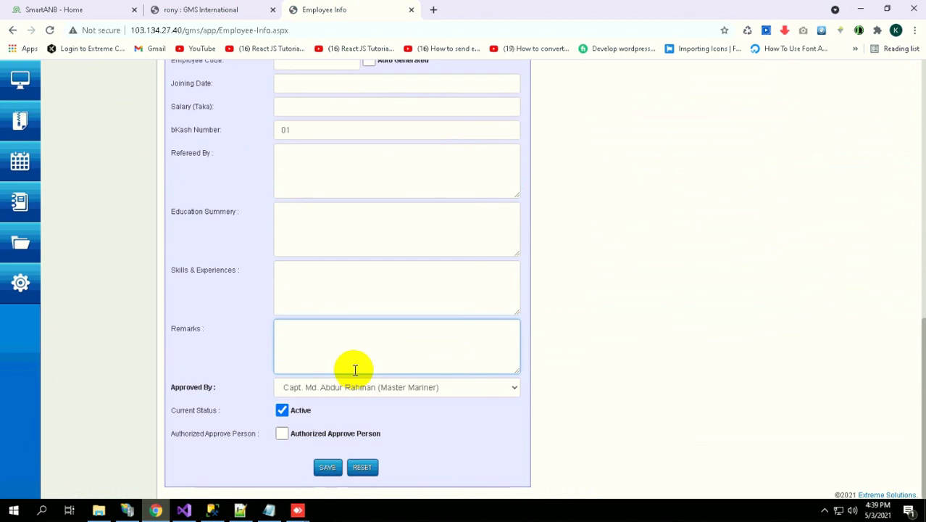
{"action": "scroll", "coordinate": [354, 370], "scroll_direction": "up", "scroll_amount": 10}
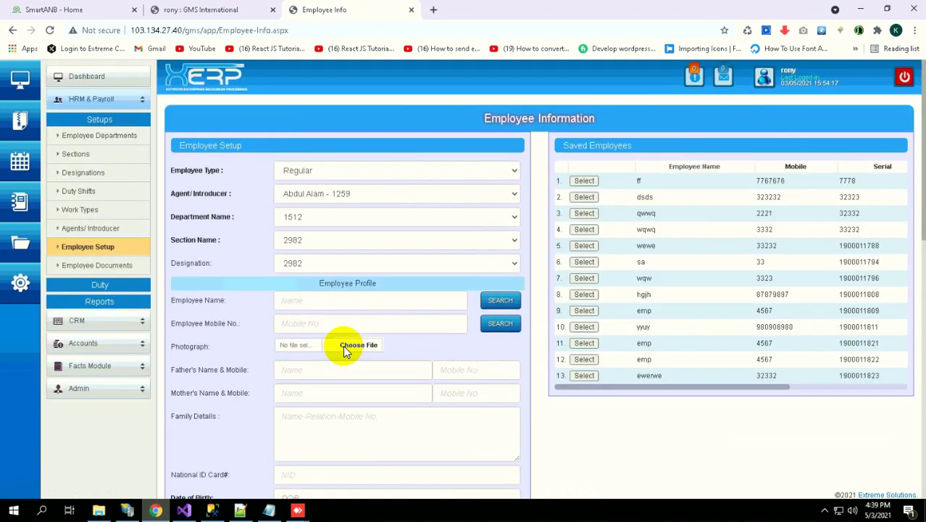
{"action": "left_click", "coordinate": [326, 221]}
{"action": "left_click", "coordinate": [319, 241]}
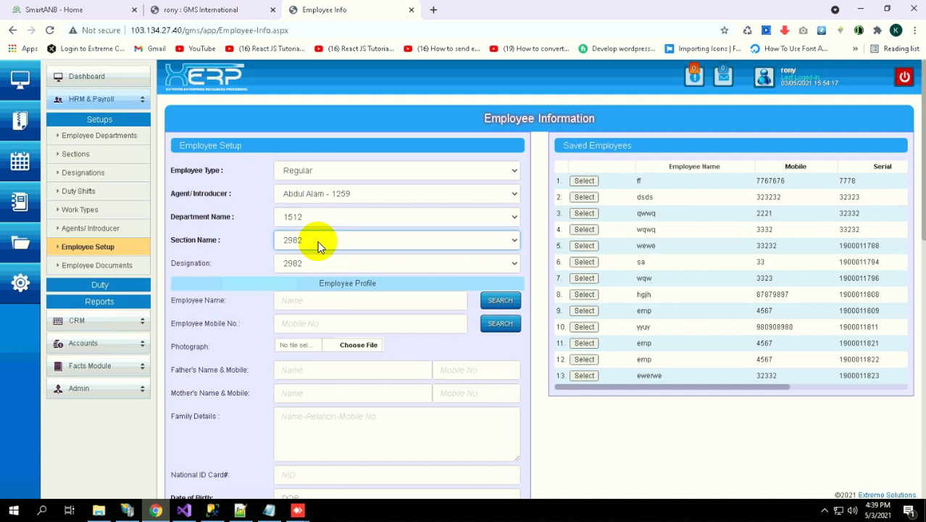
{"action": "left_click", "coordinate": [303, 285]}
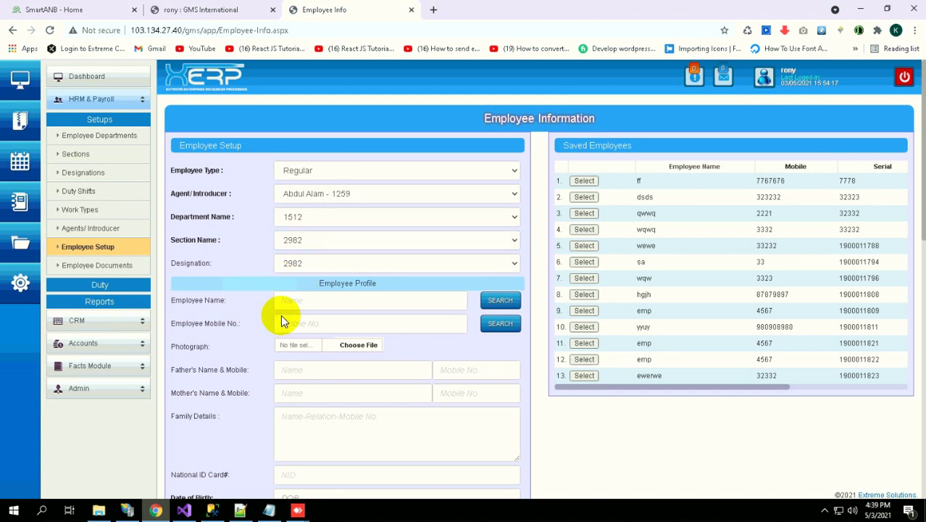
{"action": "left_click", "coordinate": [356, 299]}
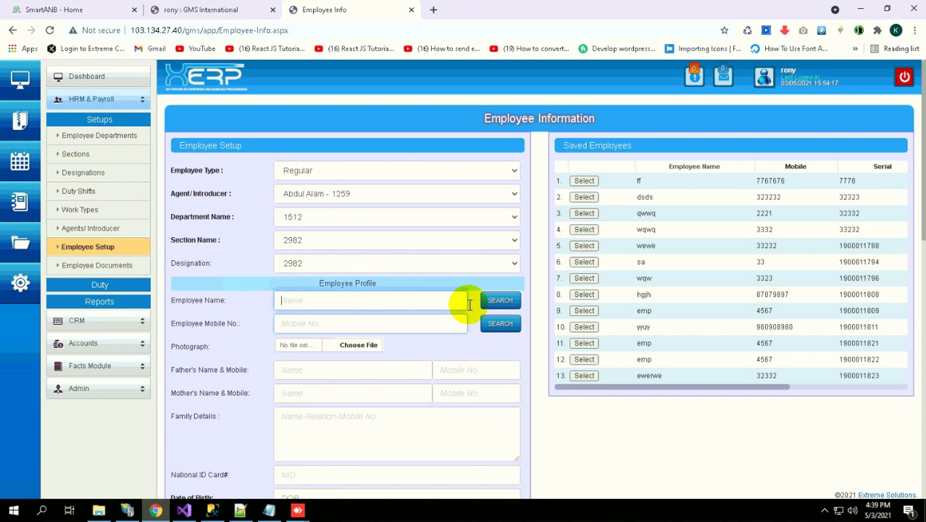
{"action": "left_click", "coordinate": [331, 373]}
{"action": "scroll", "coordinate": [331, 369], "scroll_direction": "down", "scroll_amount": 1}
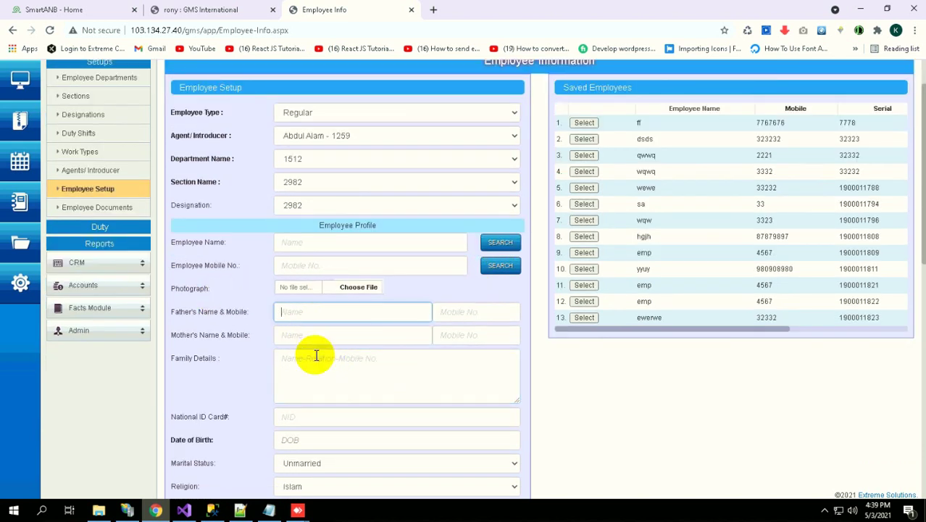
{"action": "left_click", "coordinate": [318, 368]}
{"action": "scroll", "coordinate": [318, 362], "scroll_direction": "down", "scroll_amount": 1}
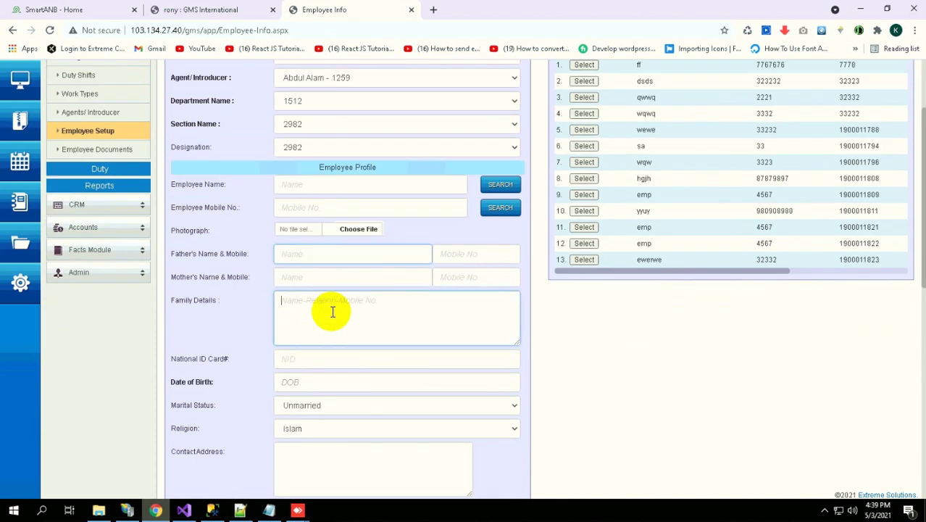
{"action": "scroll", "coordinate": [318, 347], "scroll_direction": "down", "scroll_amount": 1}
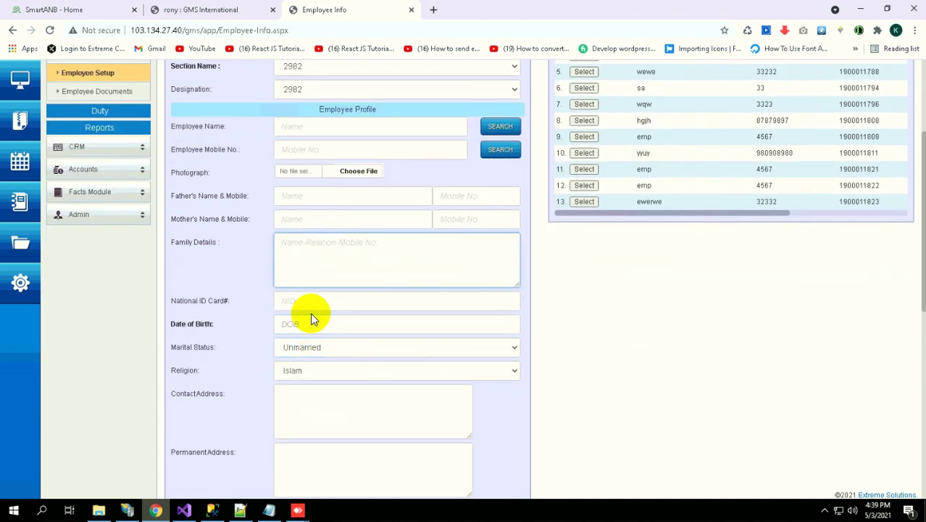
{"action": "scroll", "coordinate": [310, 312], "scroll_direction": "down", "scroll_amount": 2}
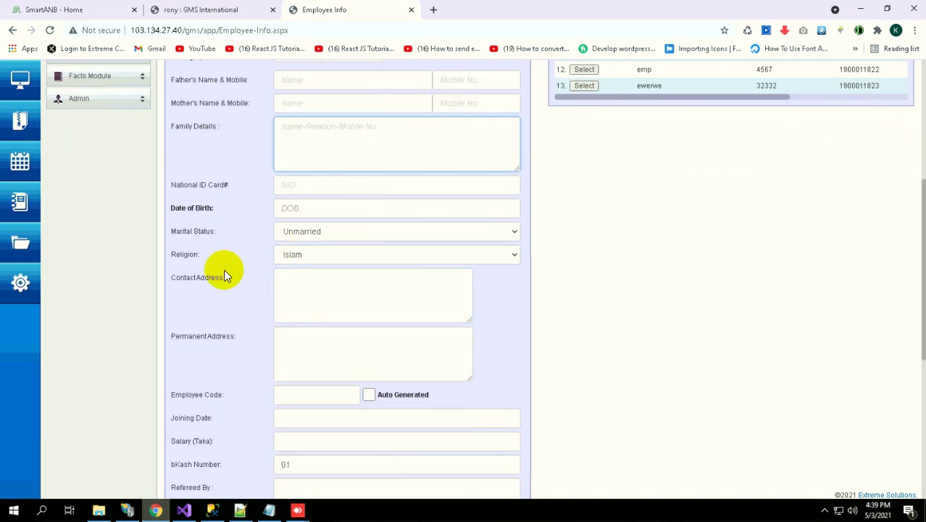
{"action": "scroll", "coordinate": [244, 375], "scroll_direction": "down", "scroll_amount": 3}
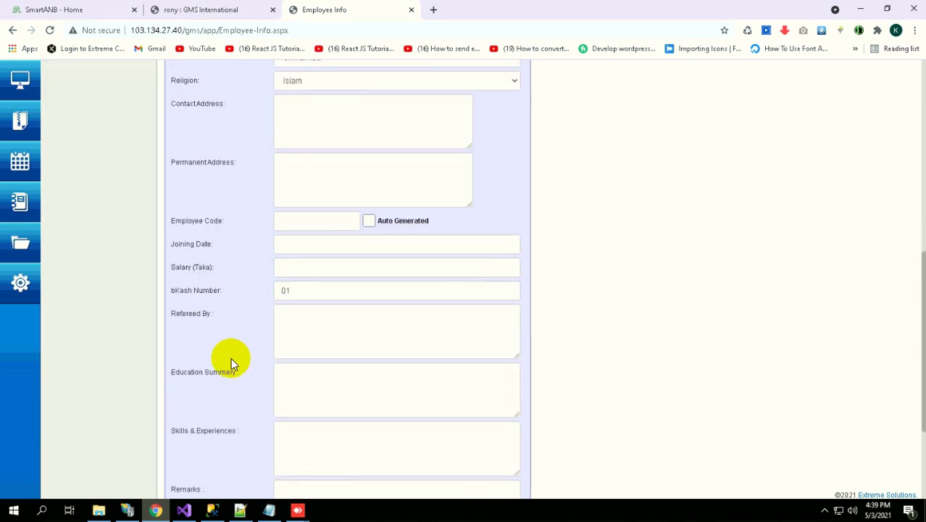
{"action": "scroll", "coordinate": [220, 316], "scroll_direction": "down", "scroll_amount": 3}
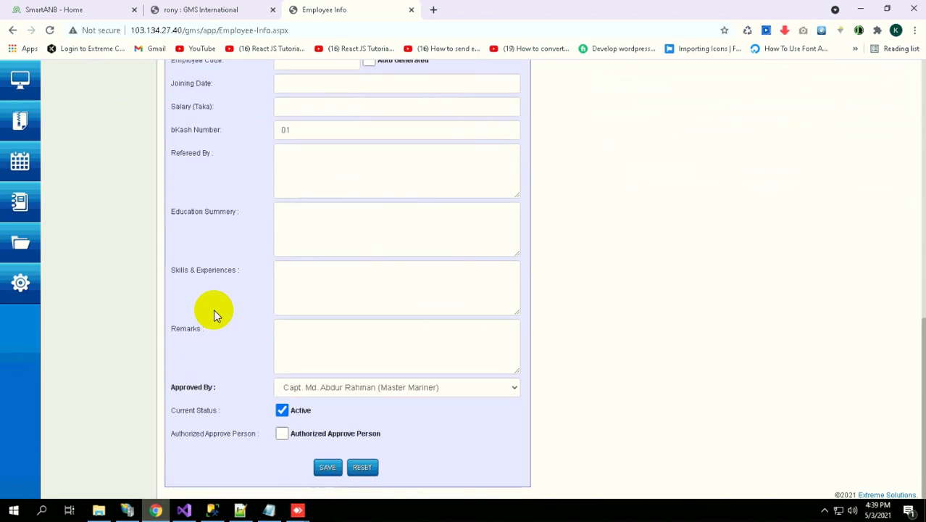
{"action": "scroll", "coordinate": [212, 312], "scroll_direction": "up", "scroll_amount": 7}
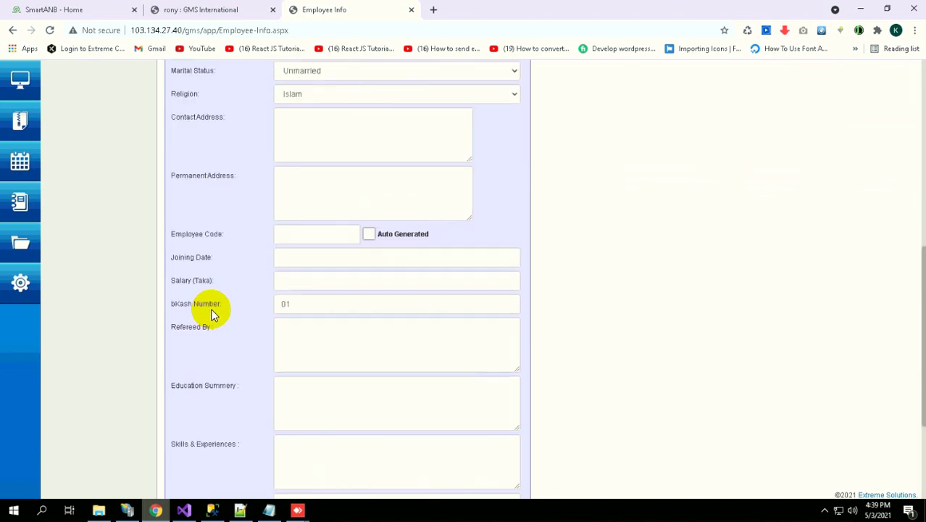
{"action": "scroll", "coordinate": [213, 313], "scroll_direction": "up", "scroll_amount": 3}
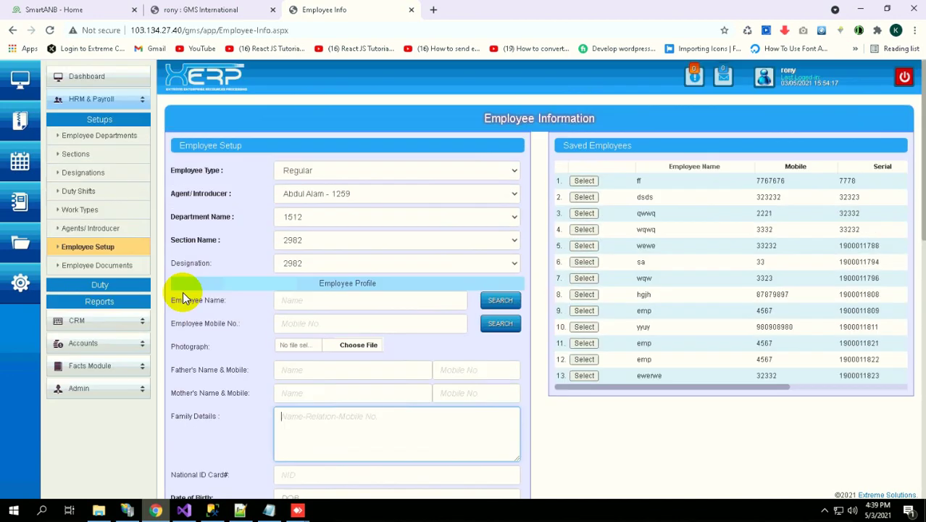
On Employee Documents, choose an employee and open their first stored document file
{"action": "left_click", "coordinate": [112, 266]}
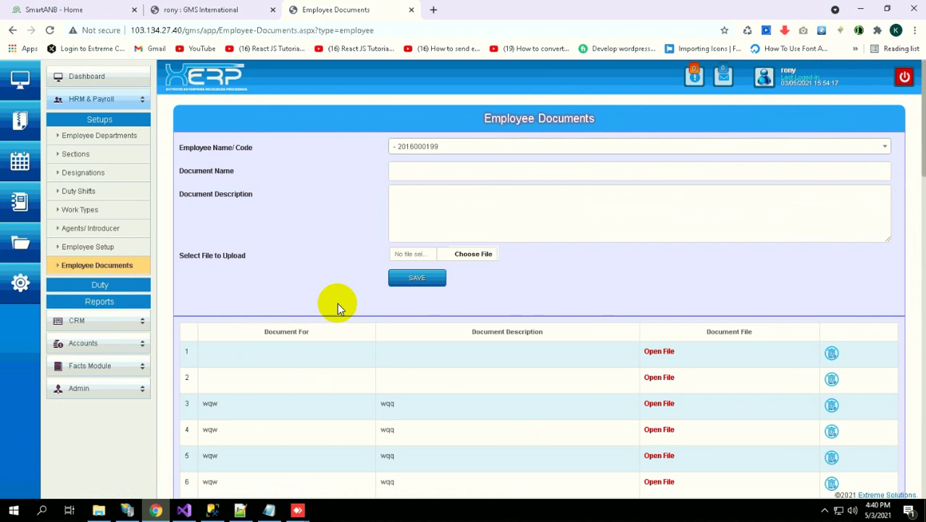
{"action": "scroll", "coordinate": [352, 308], "scroll_direction": "down", "scroll_amount": 7}
{"action": "scroll", "coordinate": [356, 315], "scroll_direction": "up", "scroll_amount": 7}
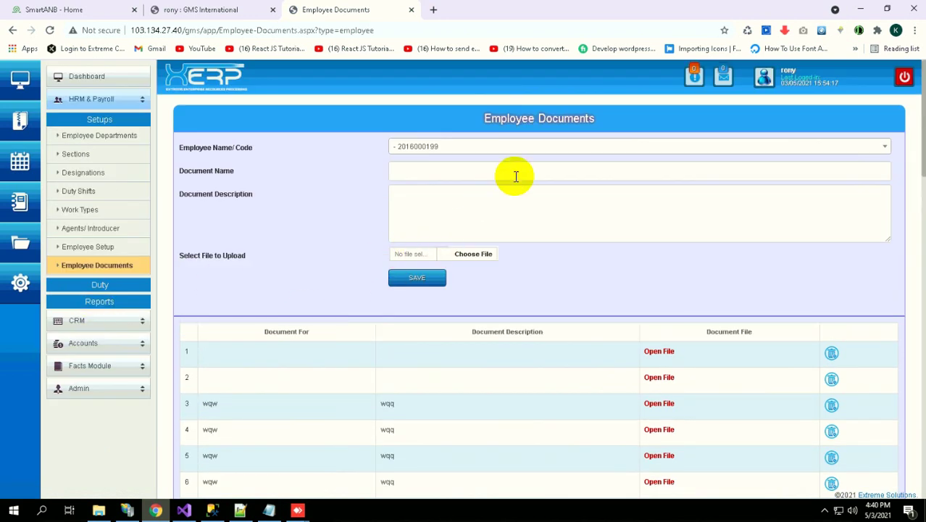
{"action": "left_click", "coordinate": [490, 149]}
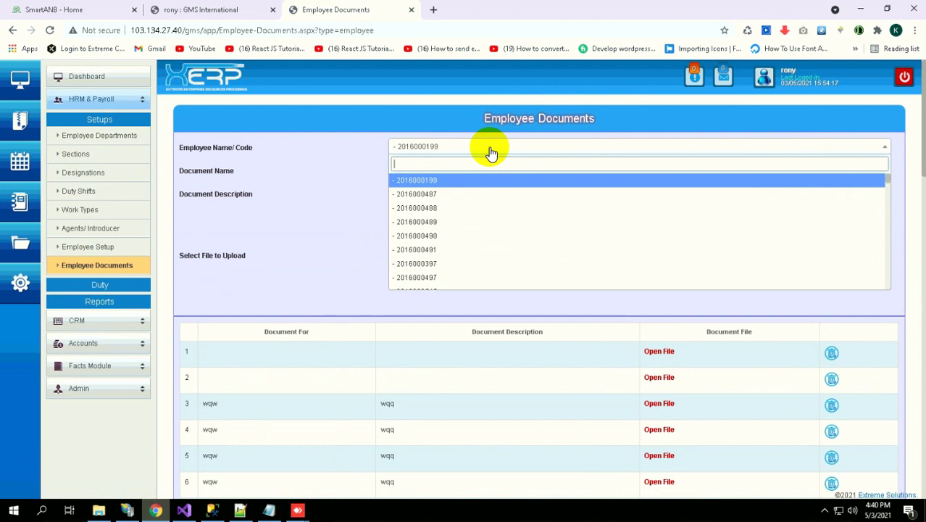
{"action": "scroll", "coordinate": [459, 260], "scroll_direction": "down", "scroll_amount": 10}
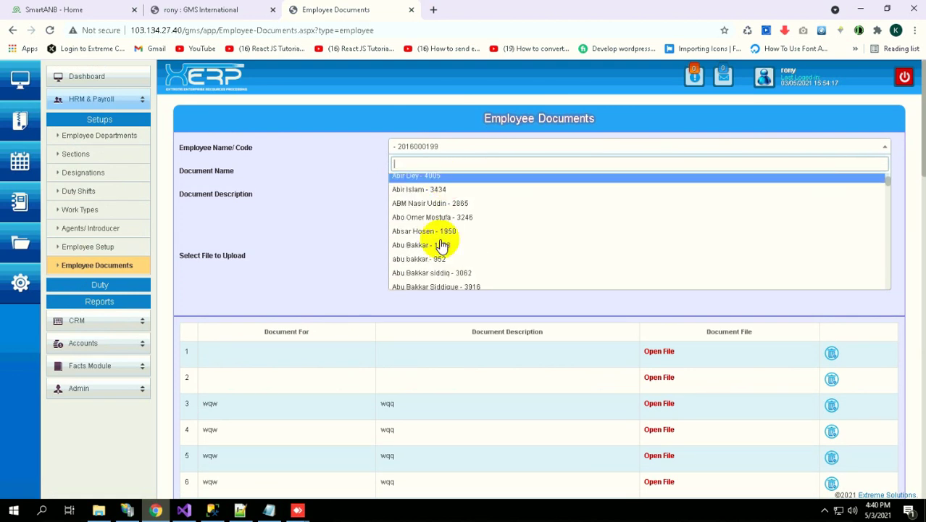
{"action": "left_click", "coordinate": [442, 231]}
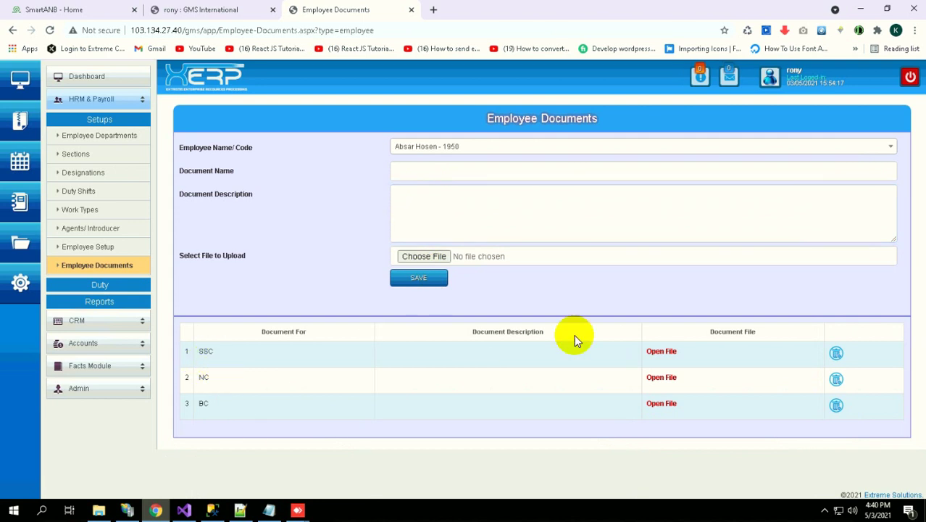
{"action": "left_click", "coordinate": [659, 352]}
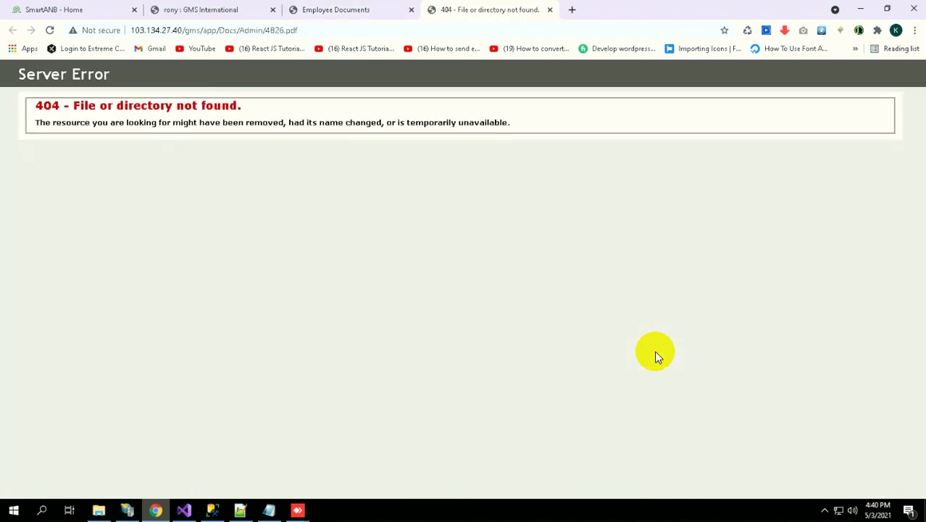
{"action": "left_click", "coordinate": [358, 12]}
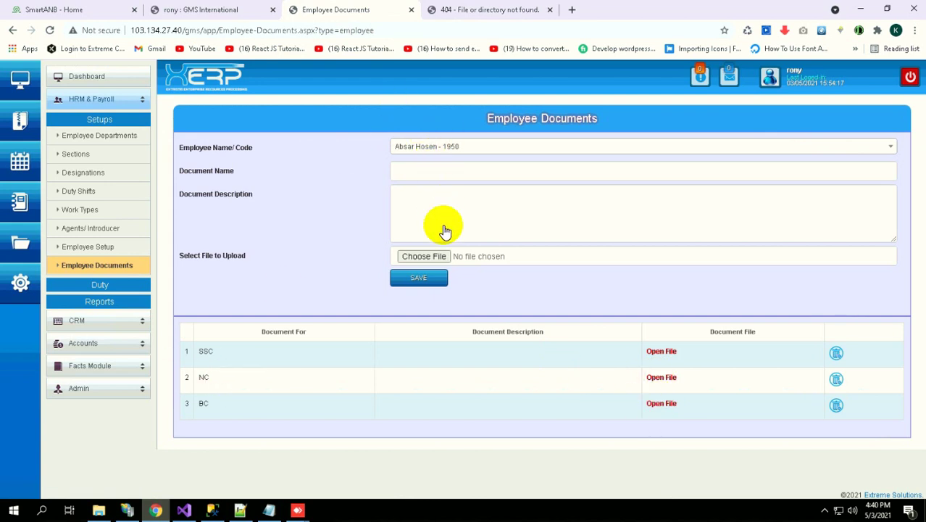
Switch to a different employee in the dropdown and expand the Duty pages
{"action": "key", "text": "alt+Down"}
{"action": "scroll", "coordinate": [444, 282], "scroll_direction": "down", "scroll_amount": 5}
{"action": "left_click", "coordinate": [442, 255]}
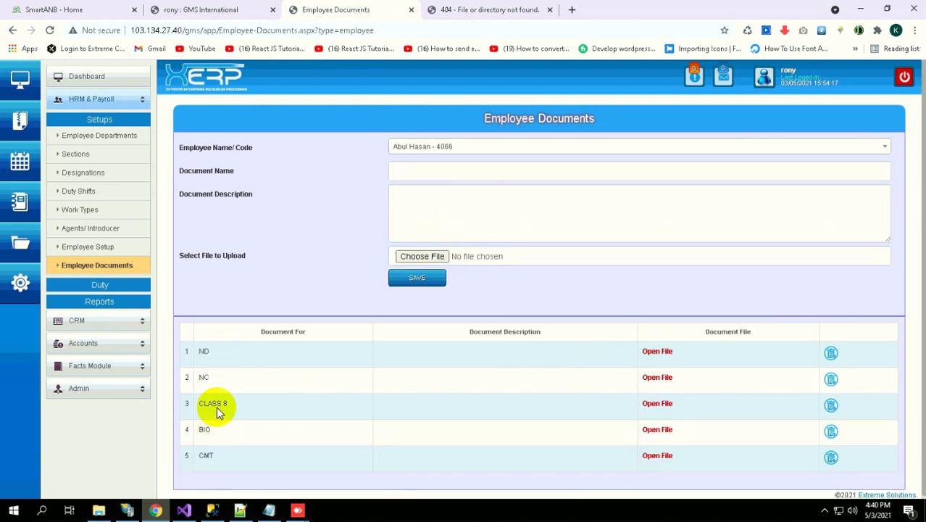
{"action": "left_click", "coordinate": [112, 289]}
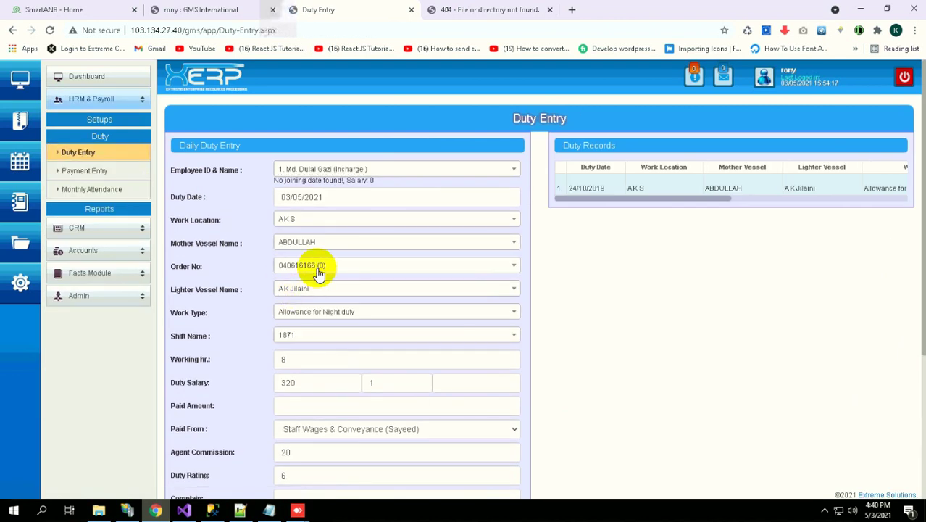
Scroll through the Duty Entry form, checking the Duty Rating and Agent Commission fields
{"action": "scroll", "coordinate": [312, 264], "scroll_direction": "down", "scroll_amount": 3}
{"action": "left_click", "coordinate": [309, 257]}
{"action": "left_click", "coordinate": [303, 245]}
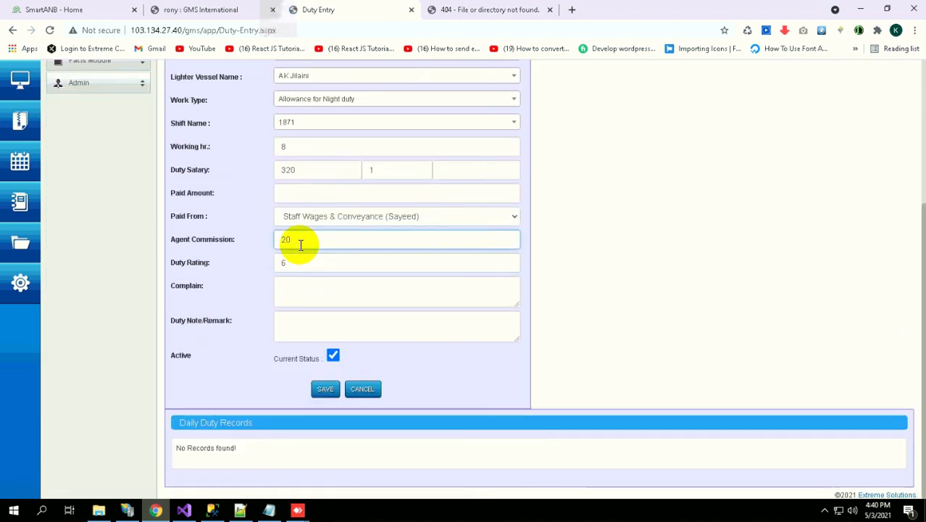
{"action": "scroll", "coordinate": [300, 244], "scroll_direction": "up", "scroll_amount": 3}
{"action": "scroll", "coordinate": [185, 351], "scroll_direction": "down", "scroll_amount": 3}
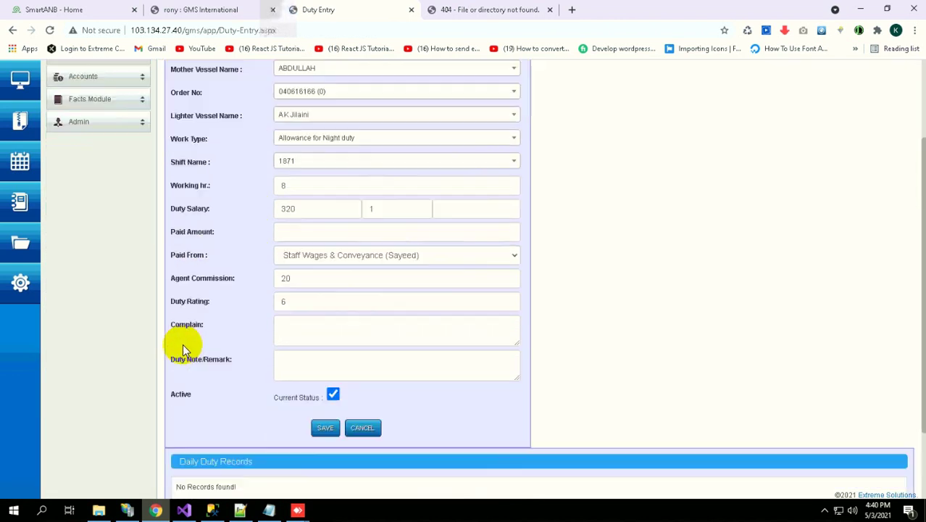
{"action": "scroll", "coordinate": [209, 264], "scroll_direction": "up", "scroll_amount": 2}
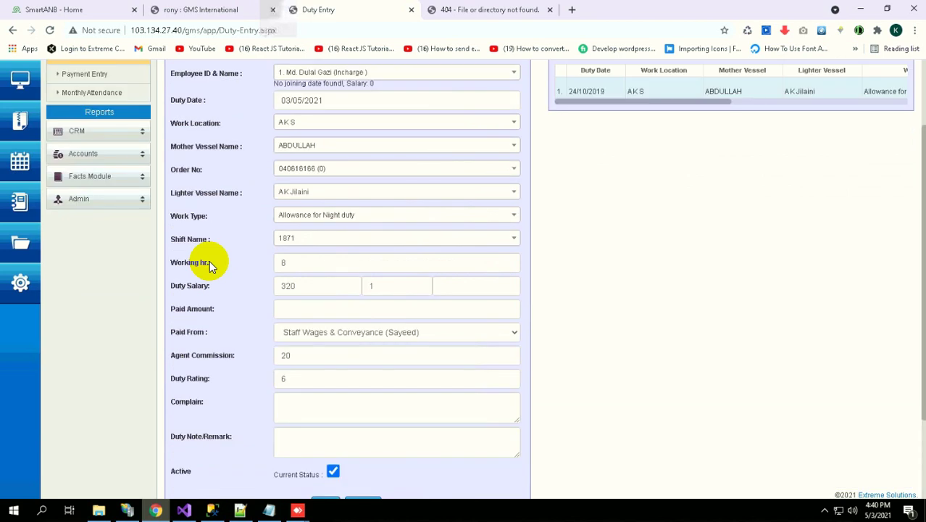
{"action": "scroll", "coordinate": [210, 267], "scroll_direction": "up", "scroll_amount": 1}
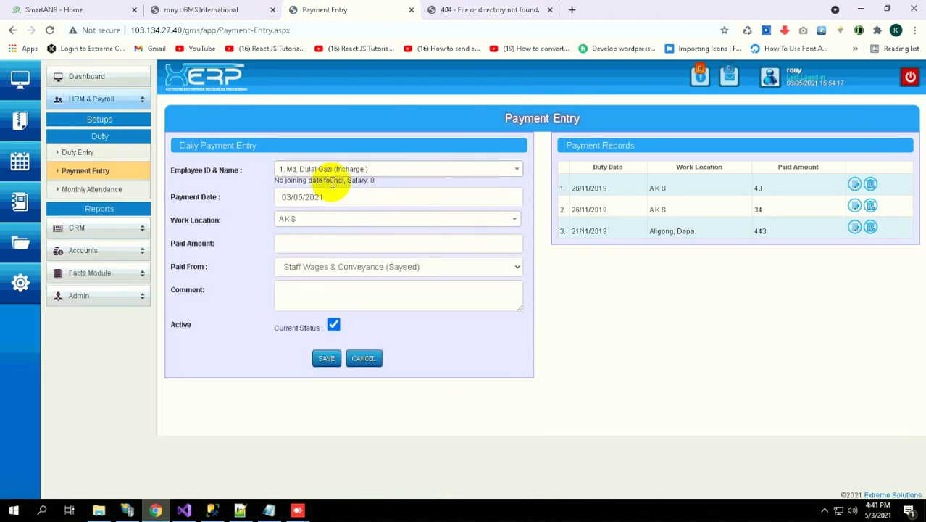
Click into the payment Comment box, then go to the Monthly Attendance page
{"action": "left_click", "coordinate": [364, 289]}
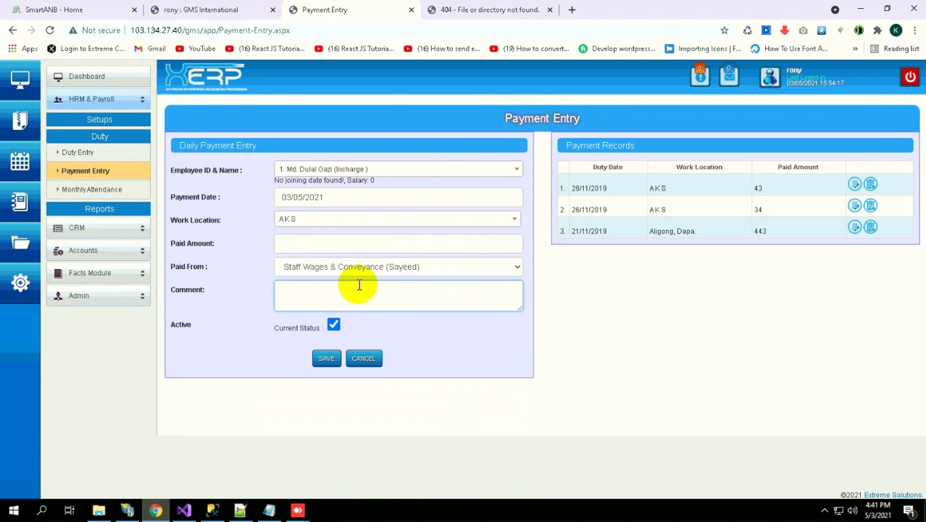
{"action": "left_click", "coordinate": [106, 195]}
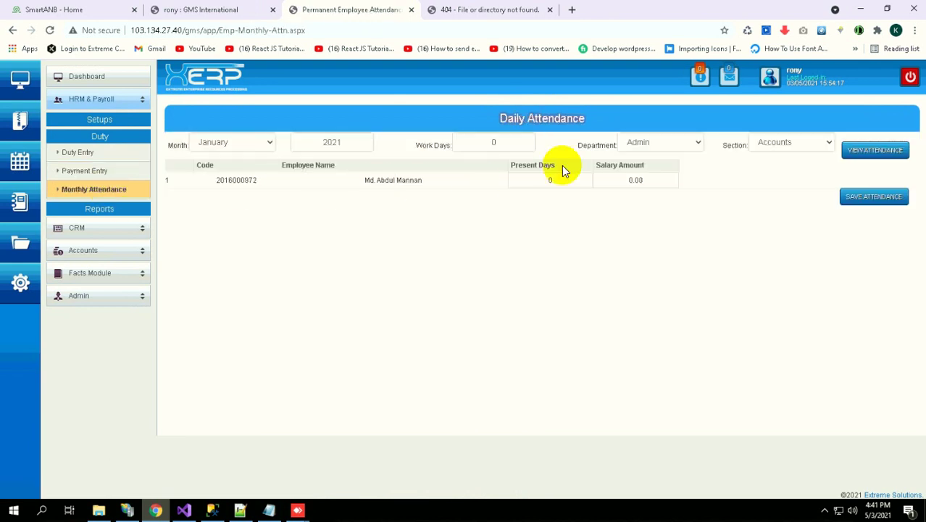
Expand the Reports, Duty and Setups submenus in turn, then collapse HRM & Payroll
{"action": "left_click", "coordinate": [95, 216]}
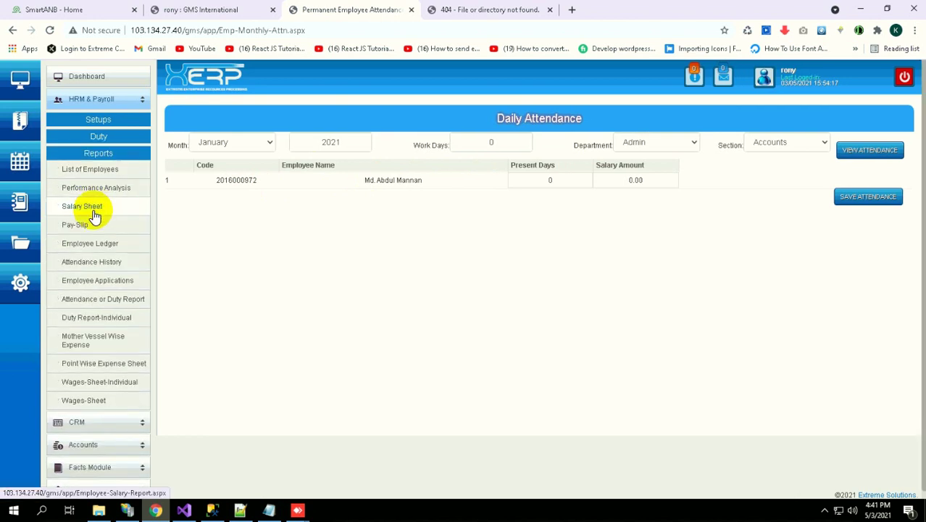
{"action": "left_click", "coordinate": [105, 134]}
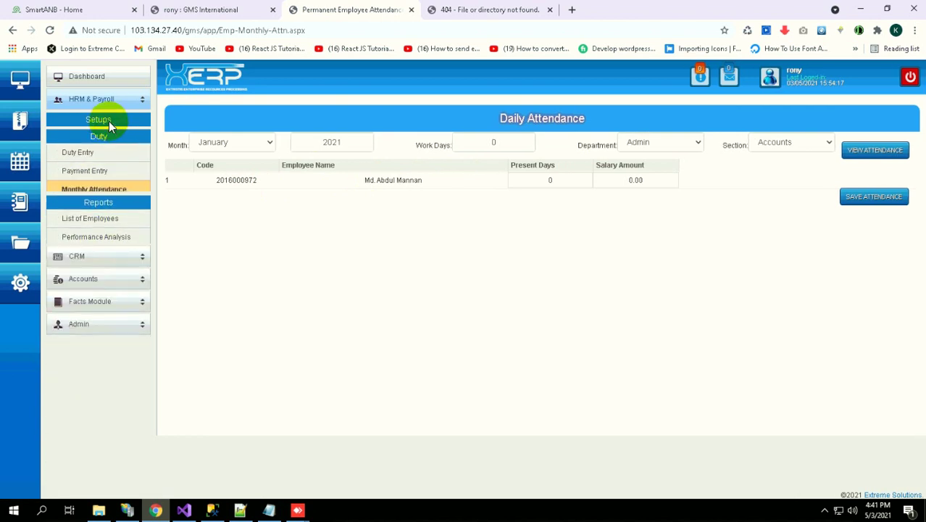
{"action": "left_click", "coordinate": [108, 121]}
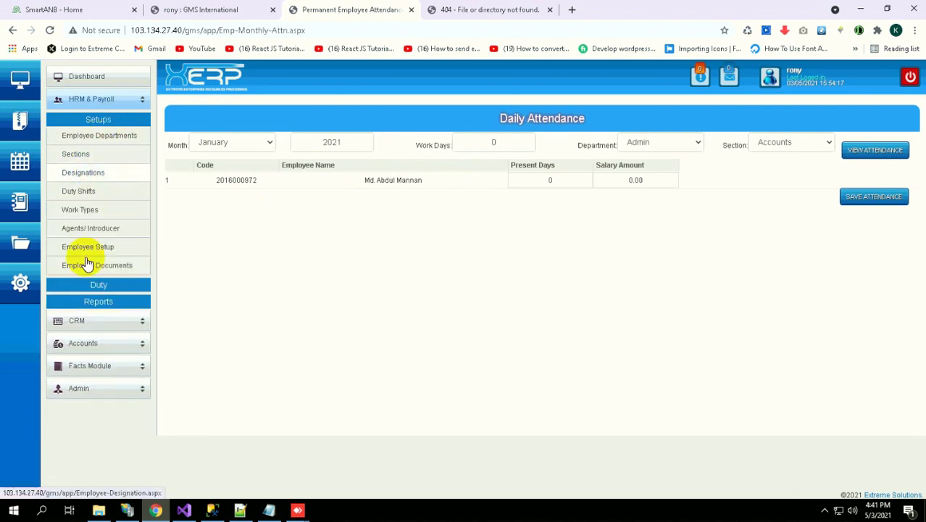
{"action": "left_click", "coordinate": [92, 304]}
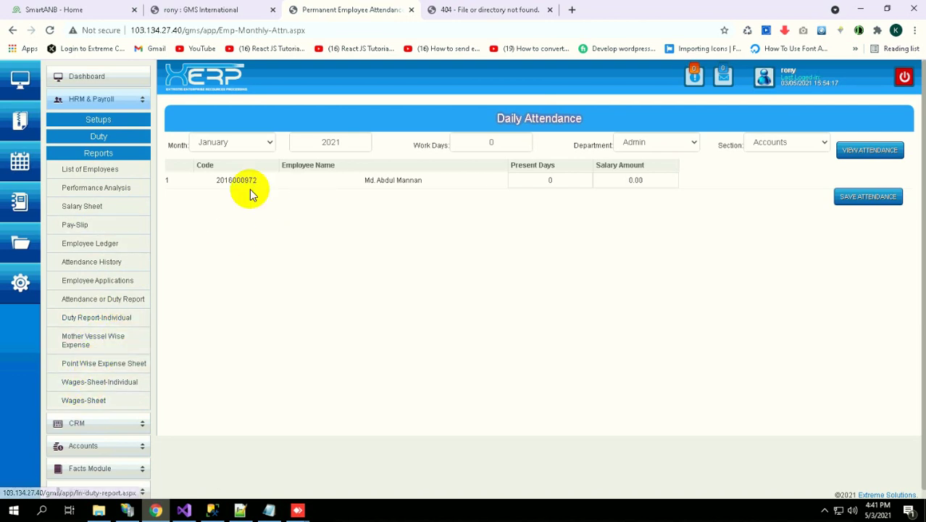
{"action": "left_click", "coordinate": [144, 99]}
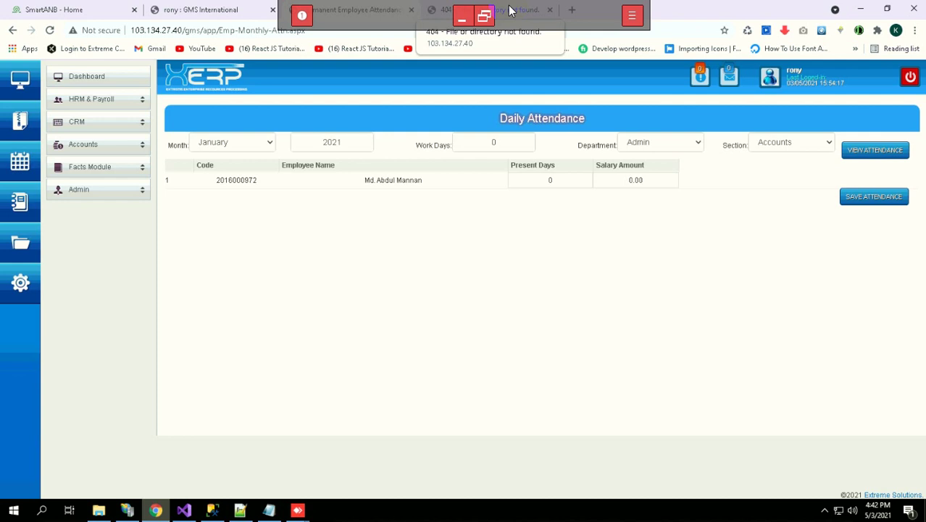
Take the AnyDesk XSERVER 1 session out of full-screen so it shows in a window
{"action": "left_click", "coordinate": [484, 252]}
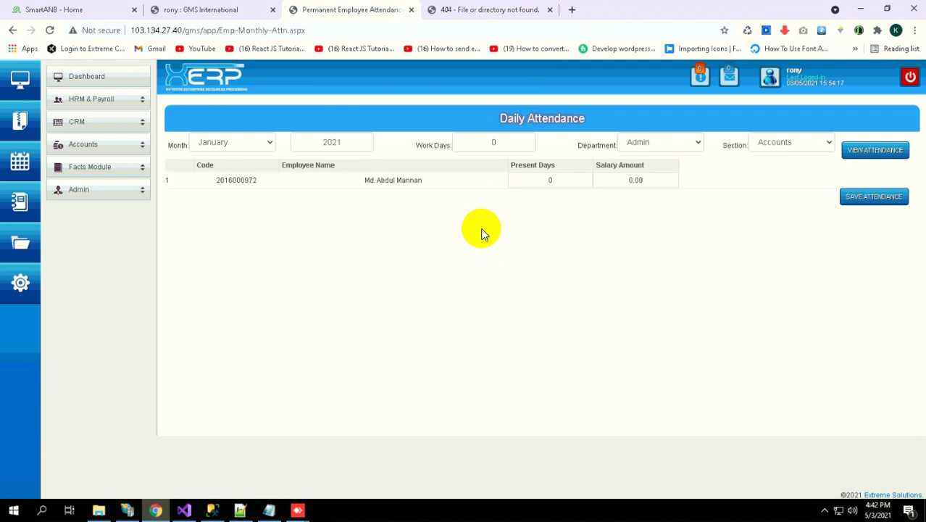
{"action": "mouse_move", "coordinate": [500, 19]}
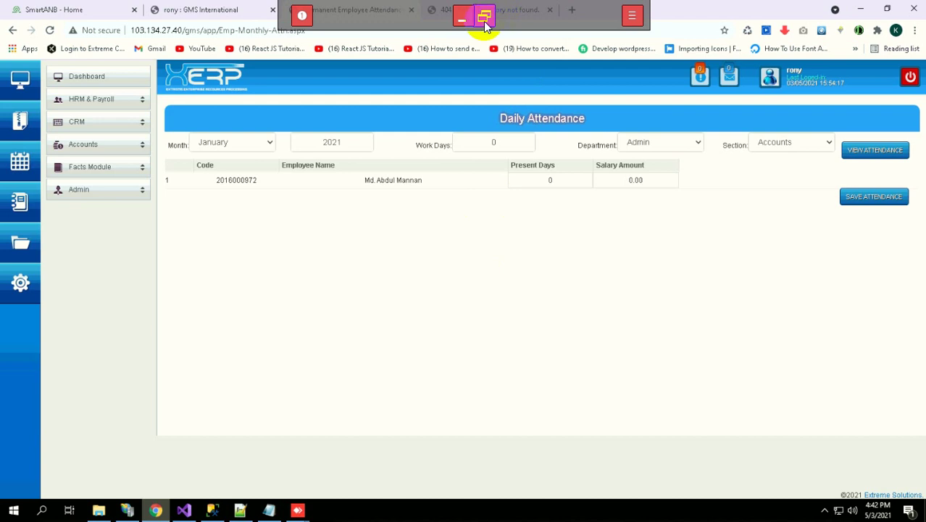
{"action": "left_click", "coordinate": [486, 16]}
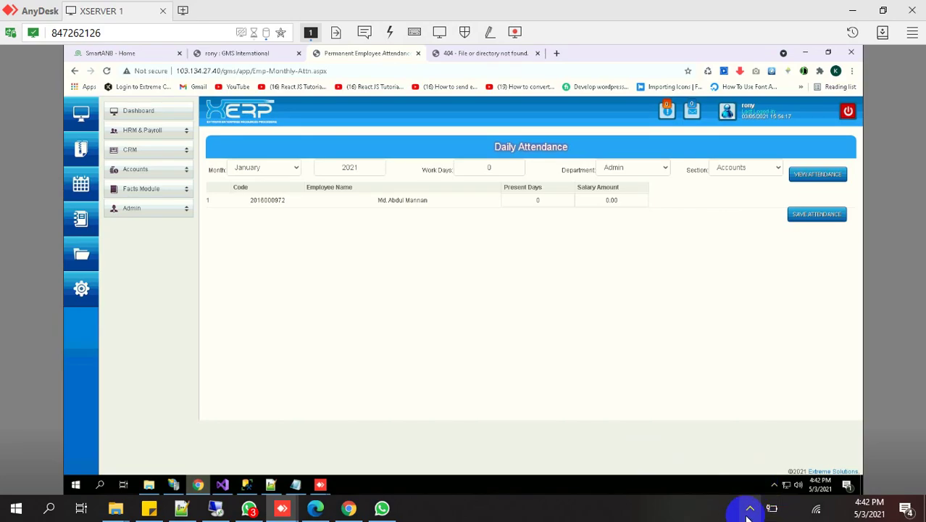